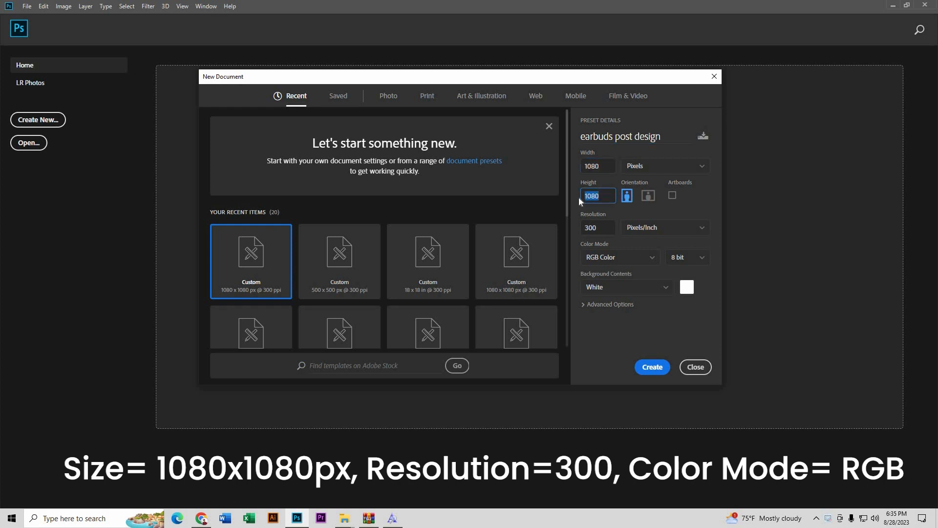
Step: Create a 1080 x 1080 px, 300 ppi RGB Color document named 'earbuds post design'
click(606, 228)
click(617, 253)
click(623, 309)
click(650, 367)
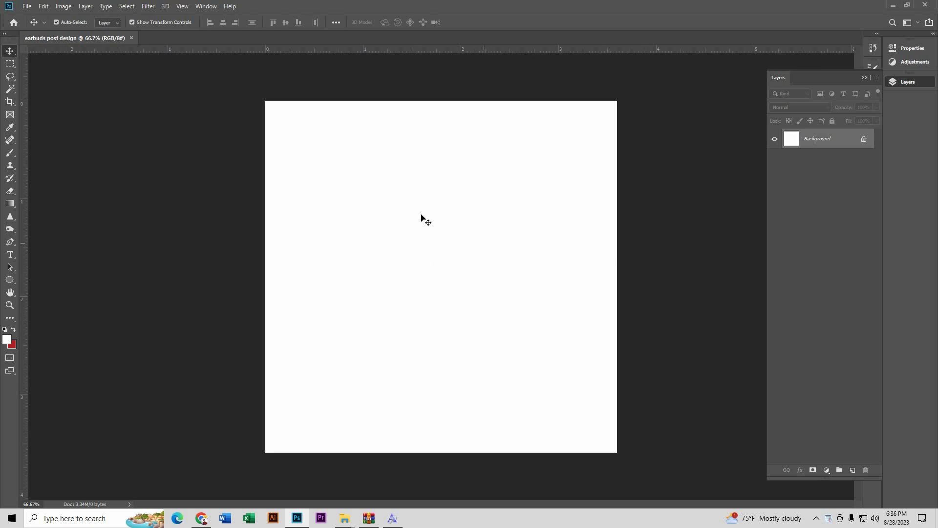
Step: Open 3734, attachment_25801411 and pngwing.com (1) together from the earbuds folder
click(27, 7)
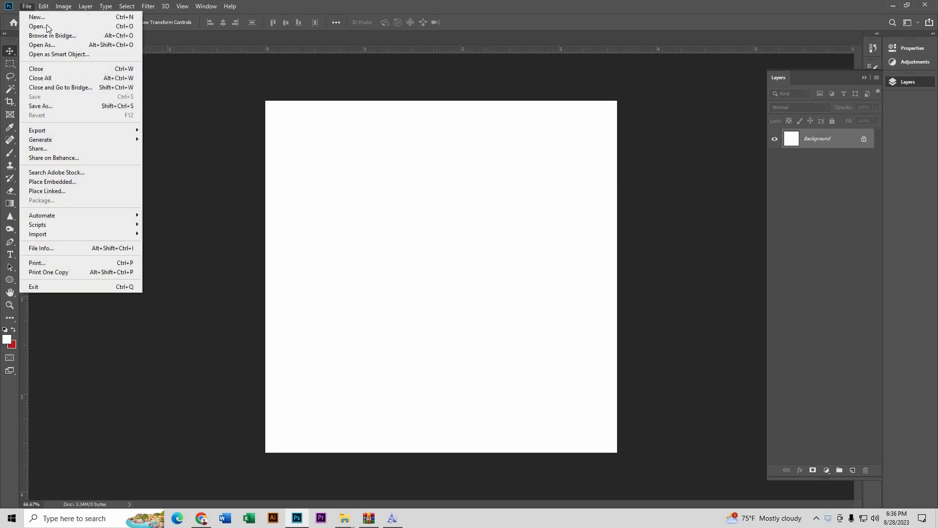
click(49, 27)
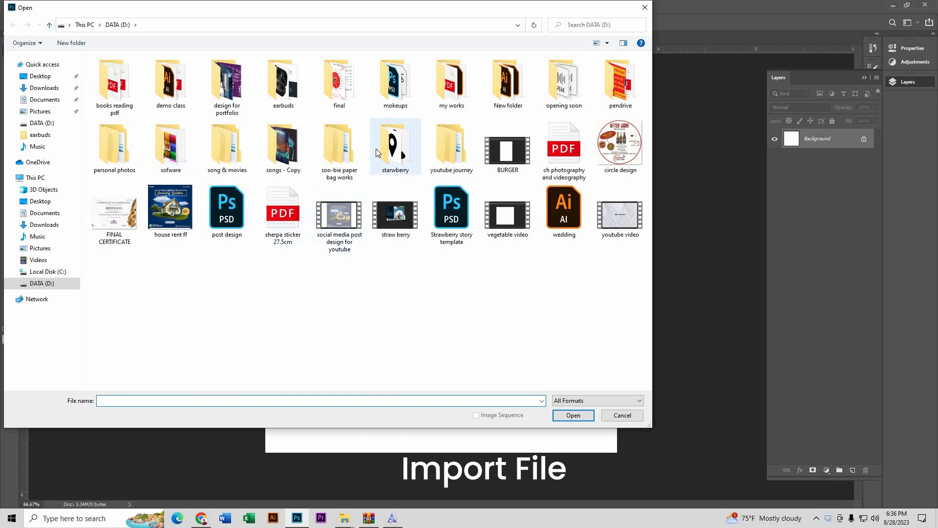
double_click(296, 93)
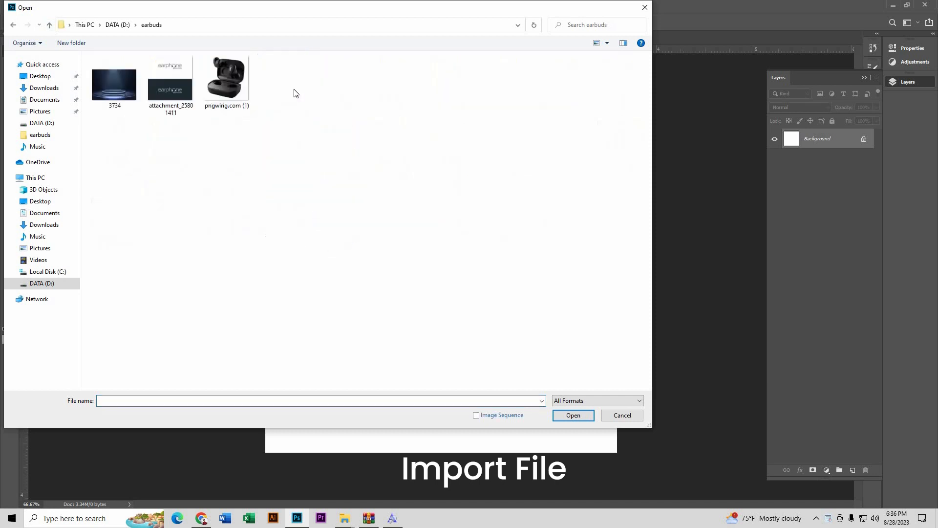
click(128, 90)
ctrl+click(157, 96)
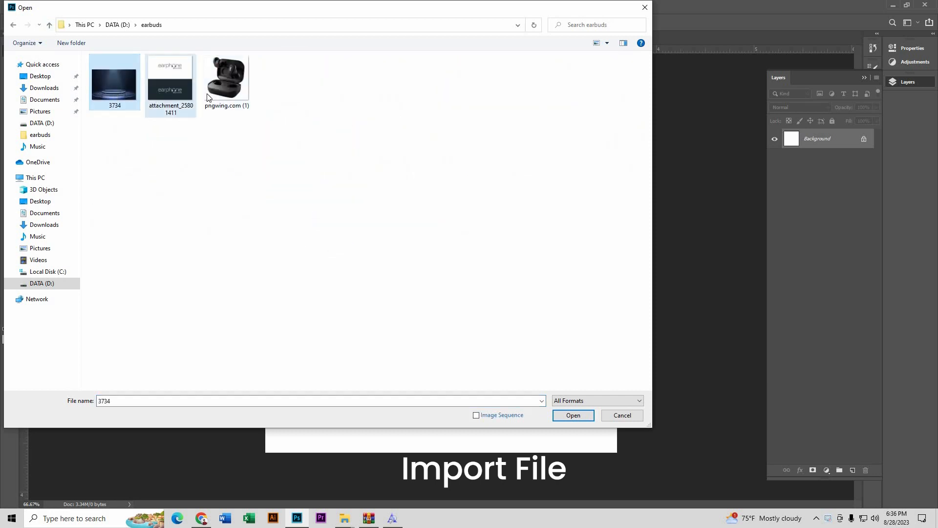
ctrl+click(227, 78)
click(574, 415)
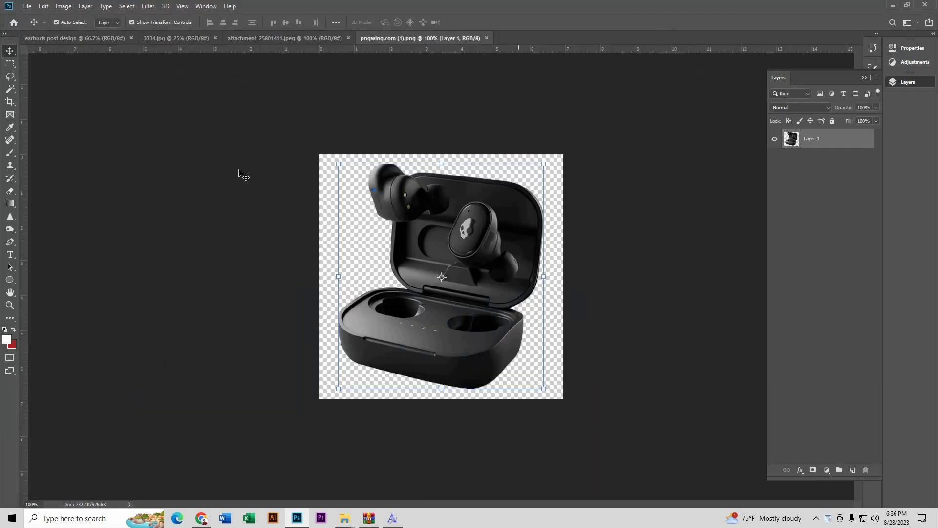
Step: Paste the 3734 podium image into earbuds post design as a new layer
click(176, 39)
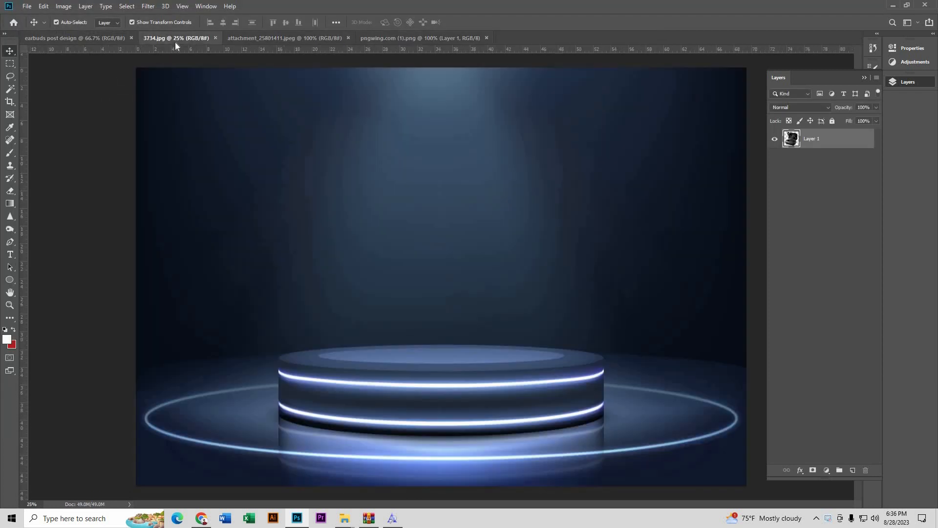
click(75, 38)
key(ctrl+v)
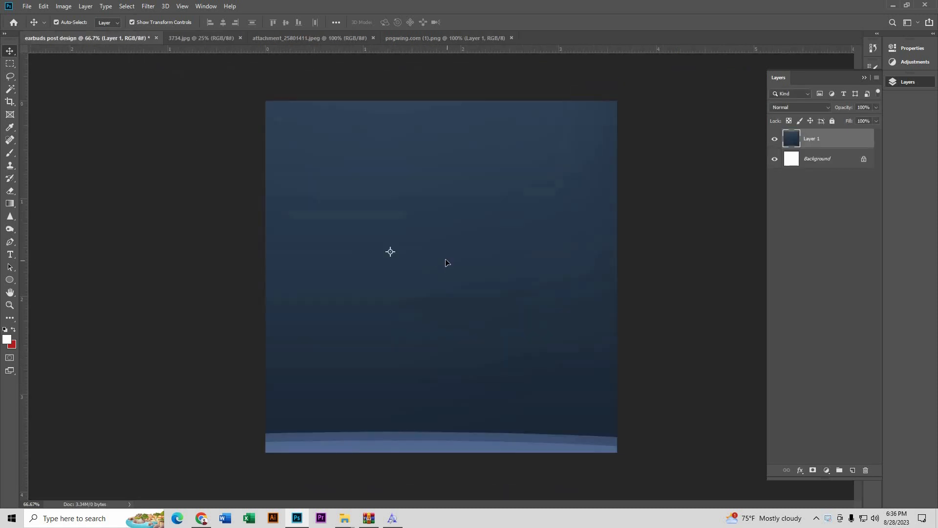
Step: Scale the podium layer to the canvas width and move it to the bottom
scroll(448, 260, down, 3)
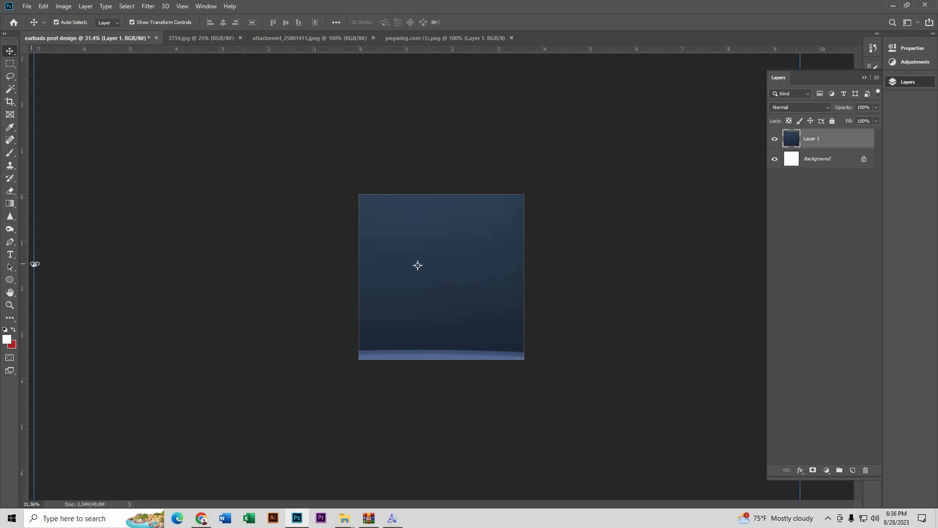
key(ctrl+t)
drag(118, 264, 281, 264)
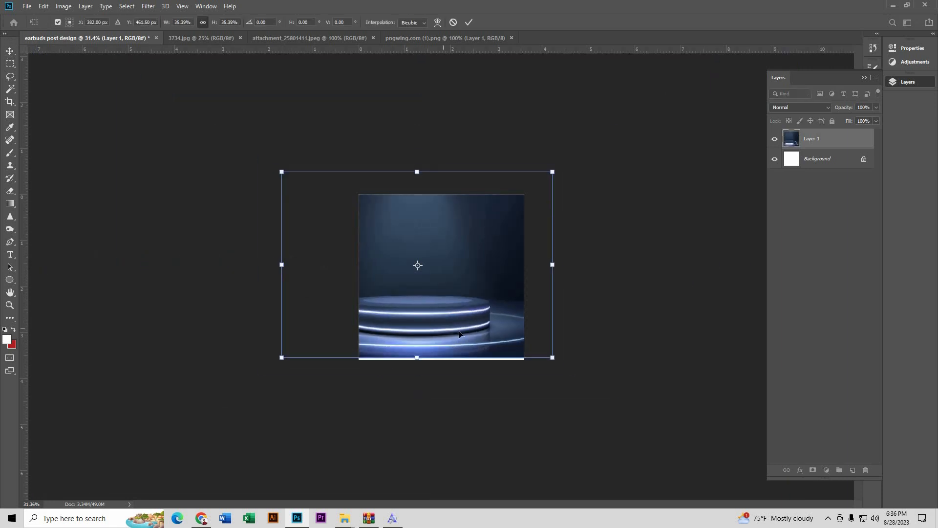
drag(459, 334, 483, 337)
drag(342, 275, 359, 267)
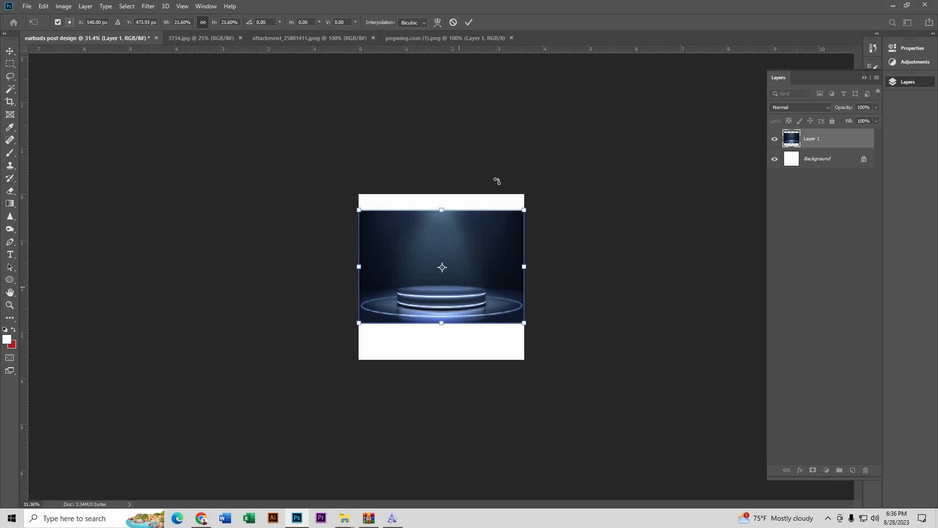
click(469, 22)
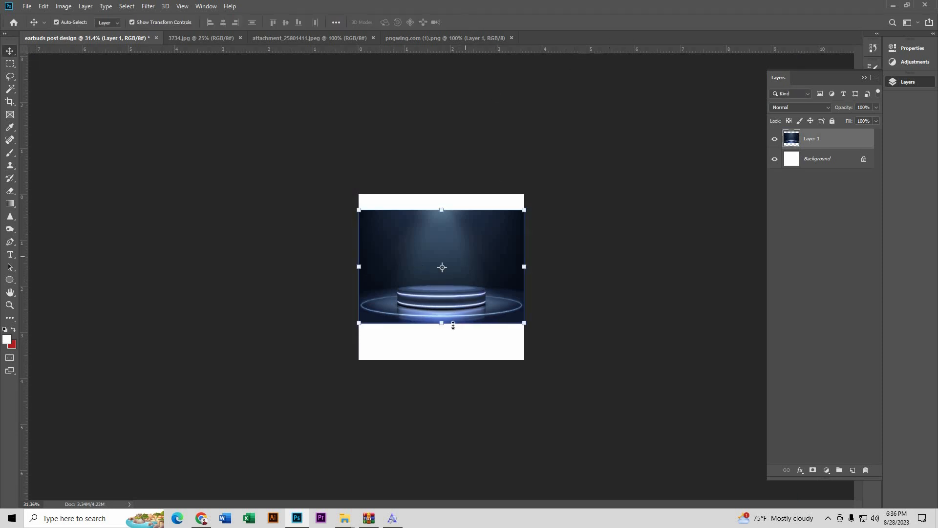
scroll(446, 325, up, 3)
drag(484, 298, 485, 347)
Step: Select the empty top white strip and Content-Aware fill it with the blue backdrop
click(9, 63)
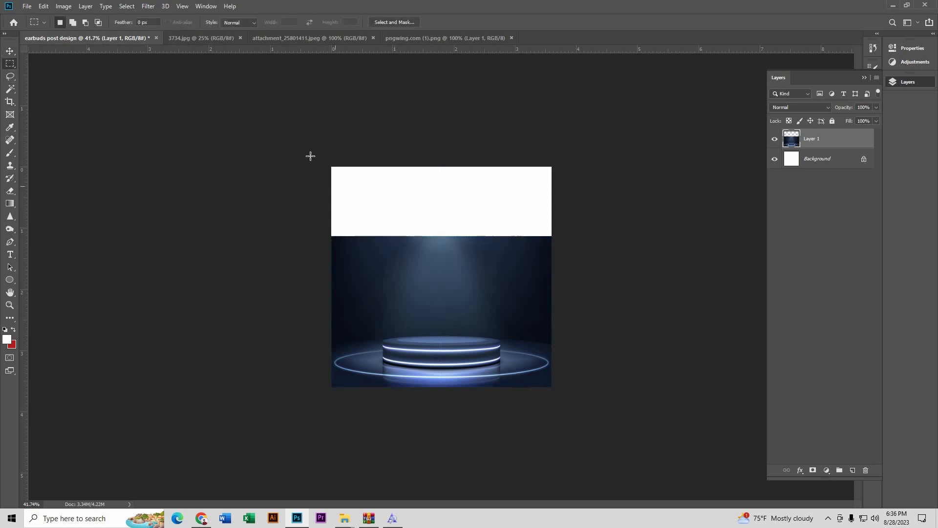
drag(331, 166, 562, 247)
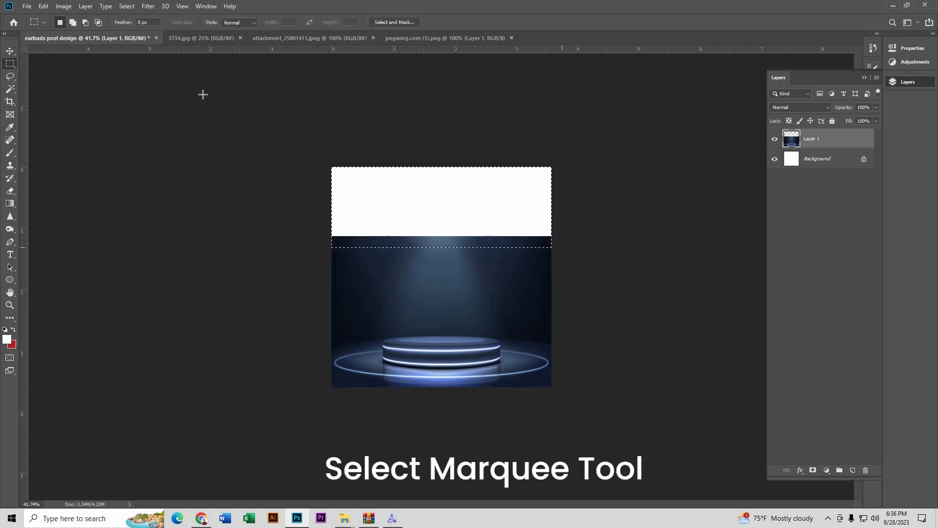
click(44, 6)
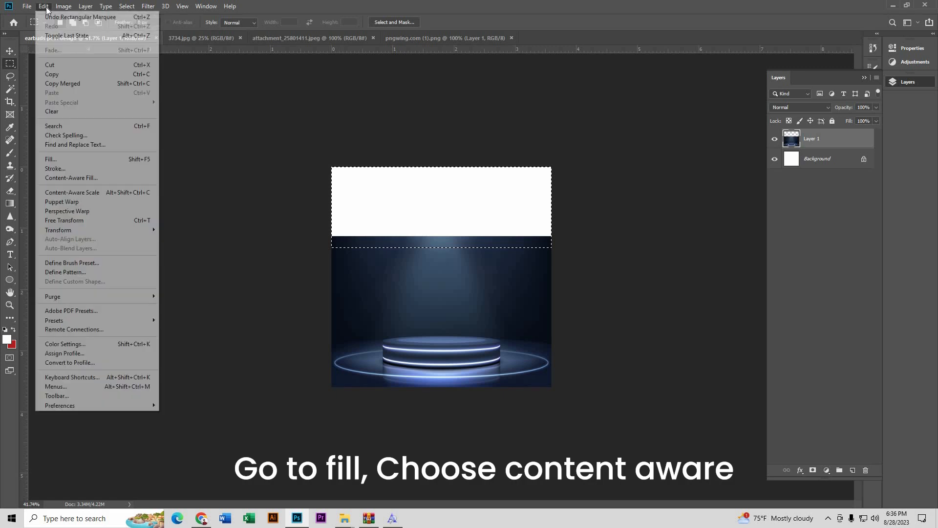
click(95, 159)
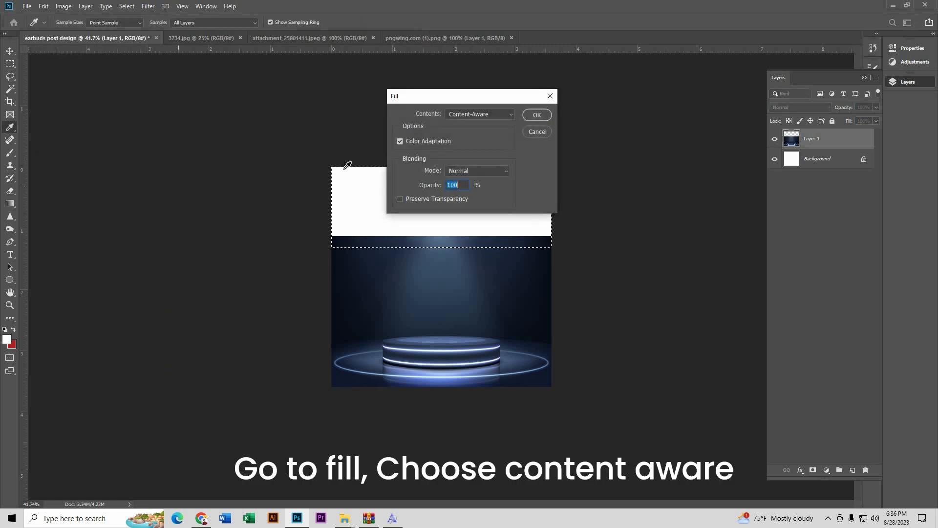
click(476, 115)
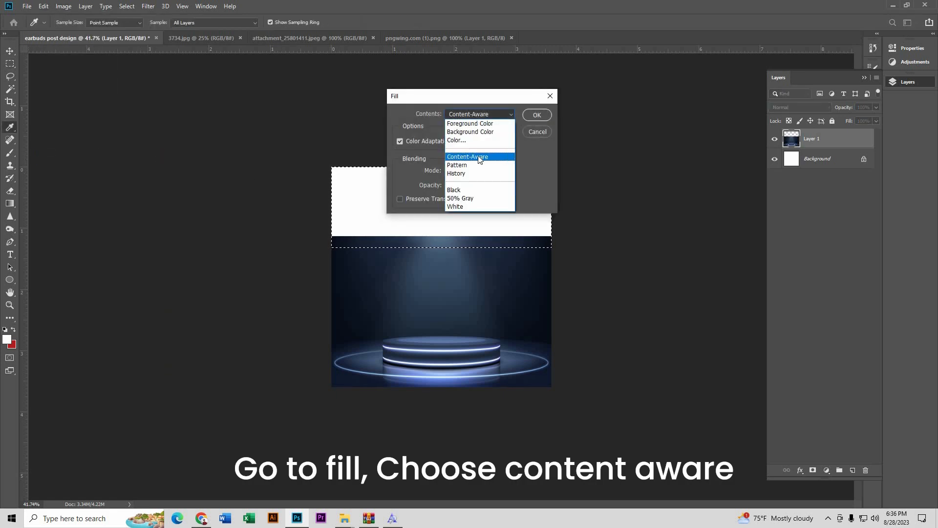
click(478, 157)
click(537, 114)
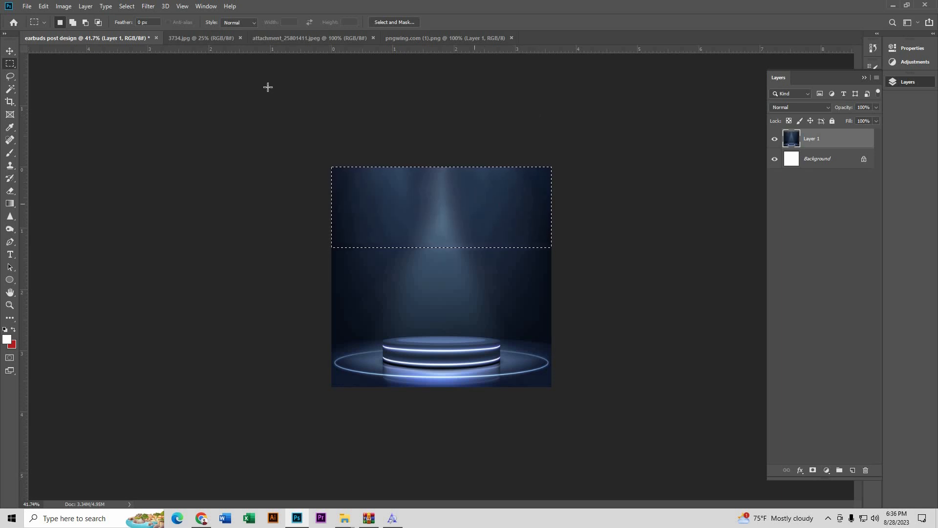
Step: Clear the selection and deselect the podium layer using the Move tool
click(128, 7)
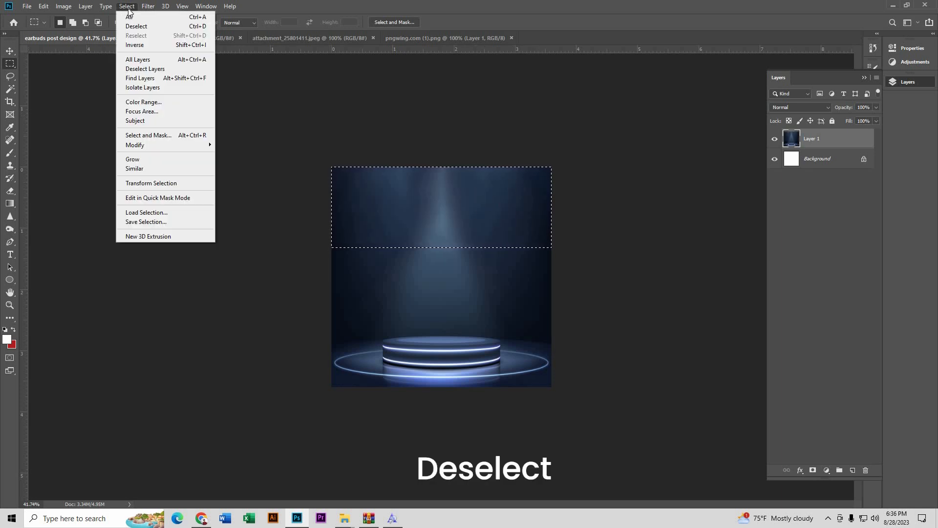
click(154, 27)
click(10, 51)
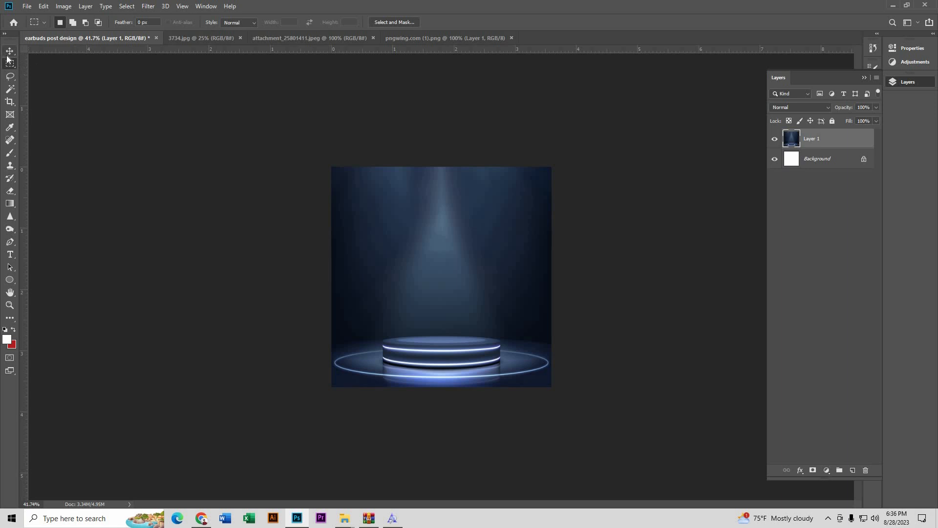
click(211, 243)
Step: Add a new empty layer above the podium layer
scroll(477, 342, up, 2)
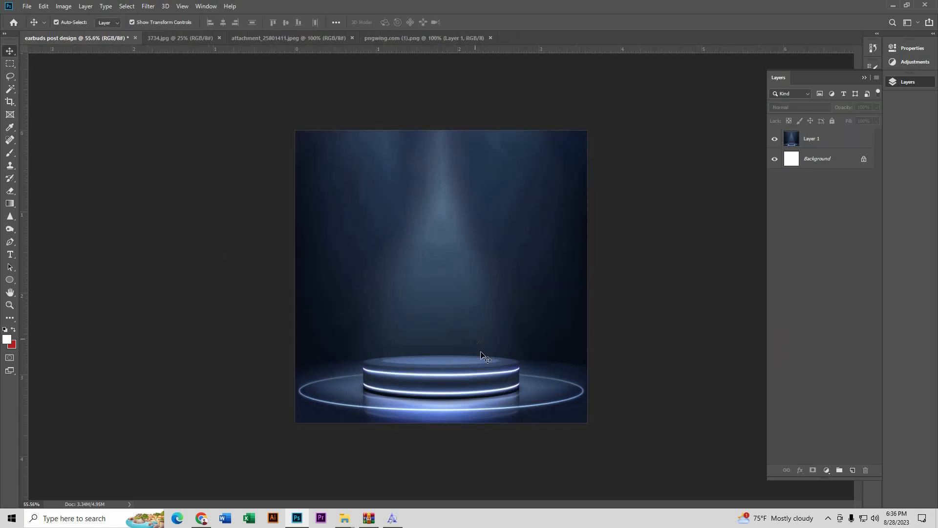
click(478, 343)
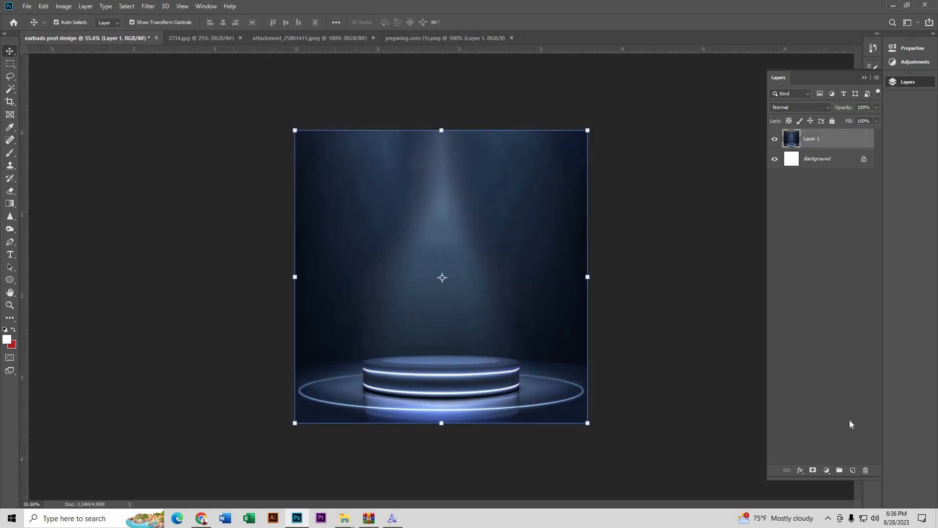
click(852, 470)
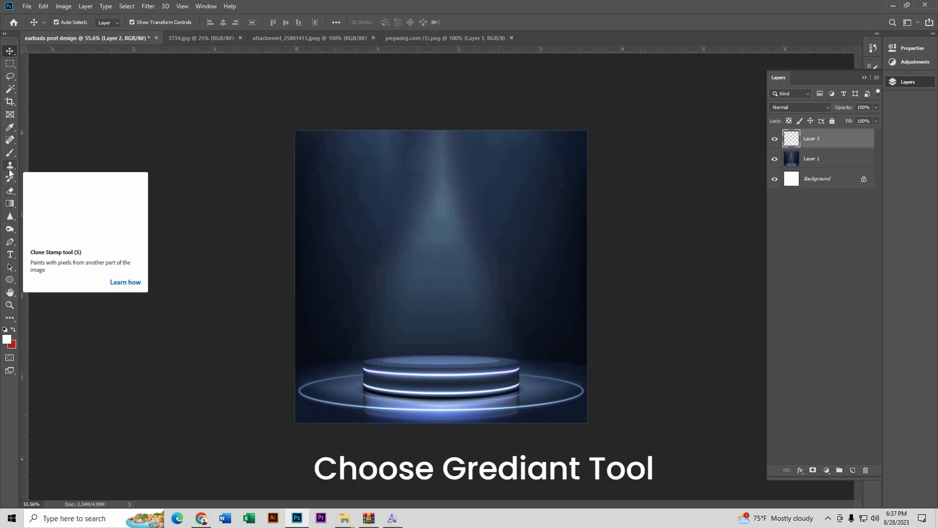
Step: Draw a black (000000)-to-transparent gradient darkening the area below the podium
click(10, 205)
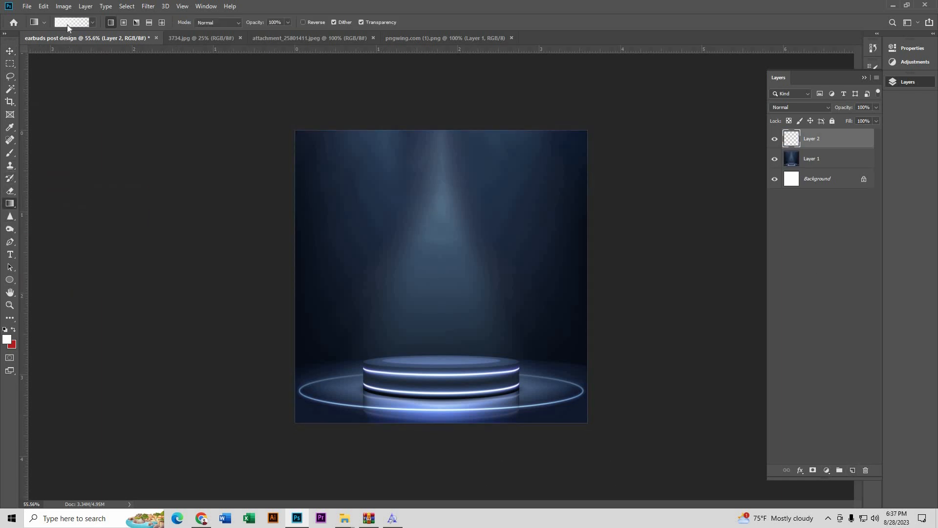
click(67, 24)
click(534, 367)
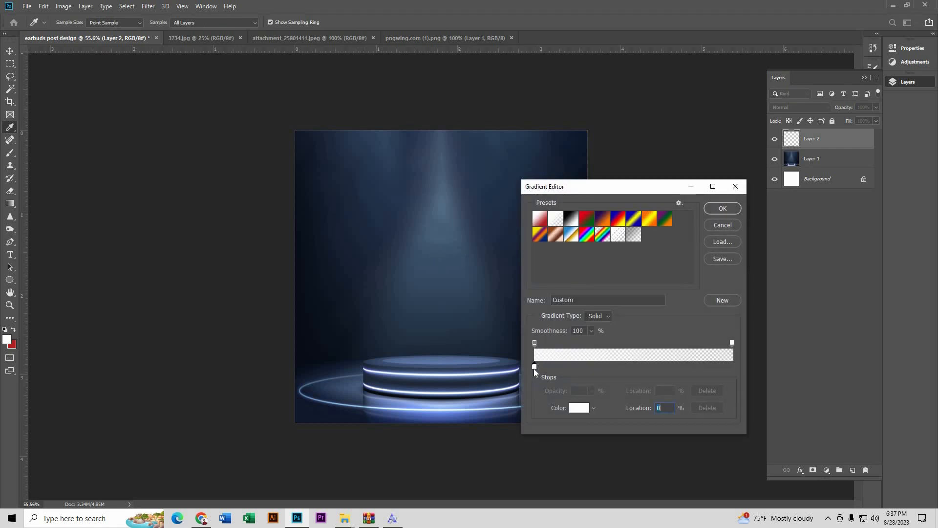
click(573, 409)
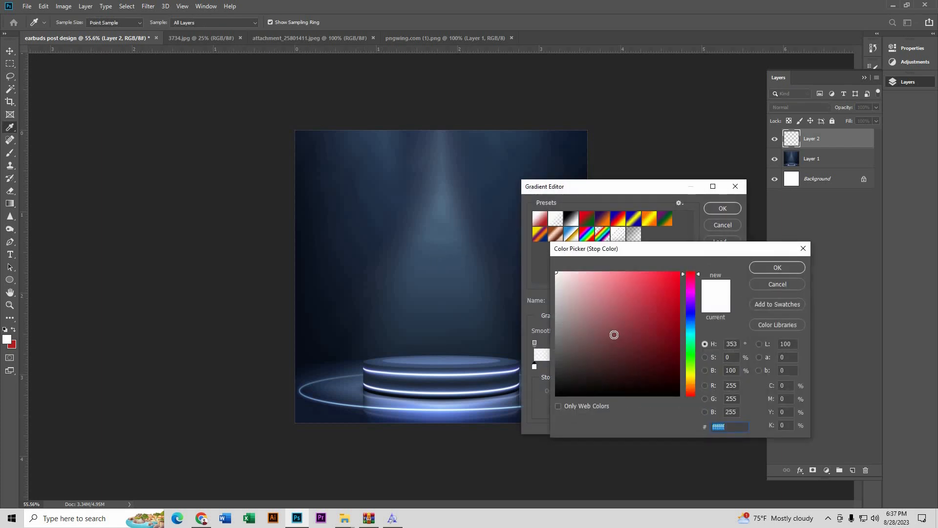
text(000000)
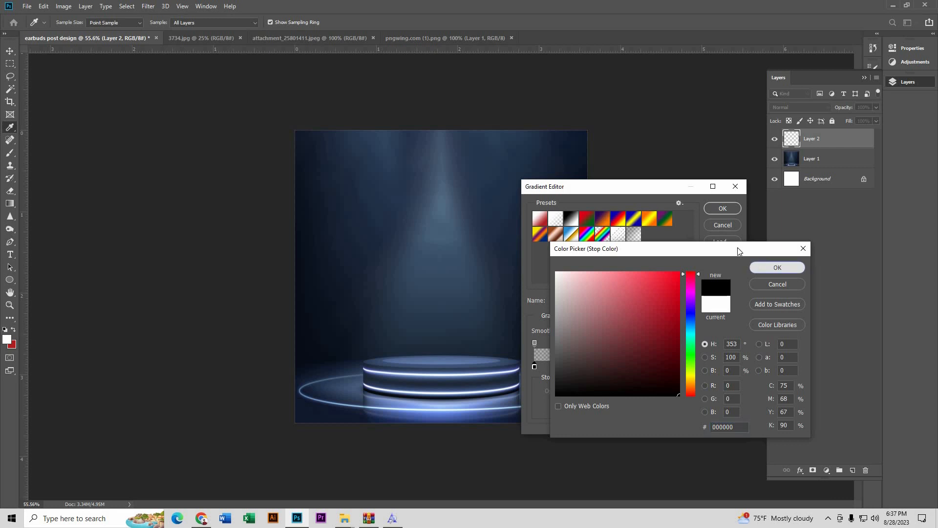
click(759, 268)
click(722, 208)
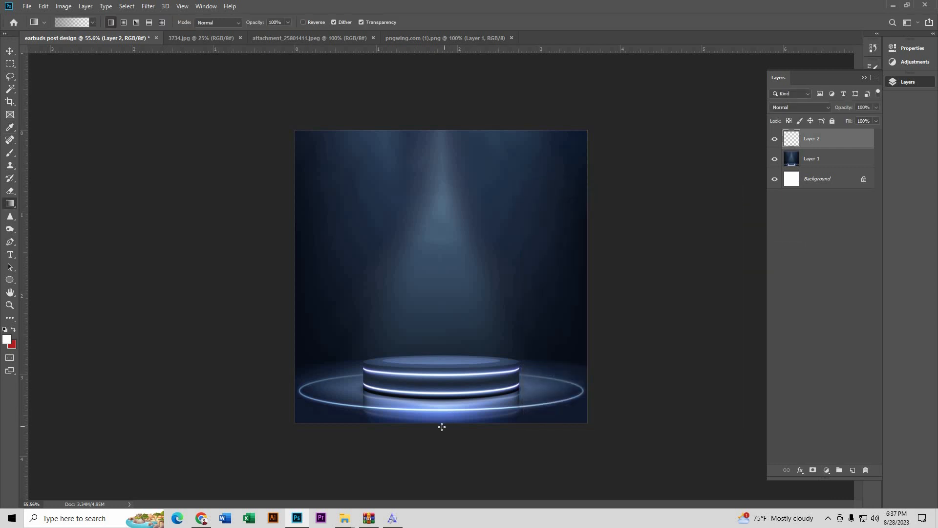
drag(441, 380, 441, 394)
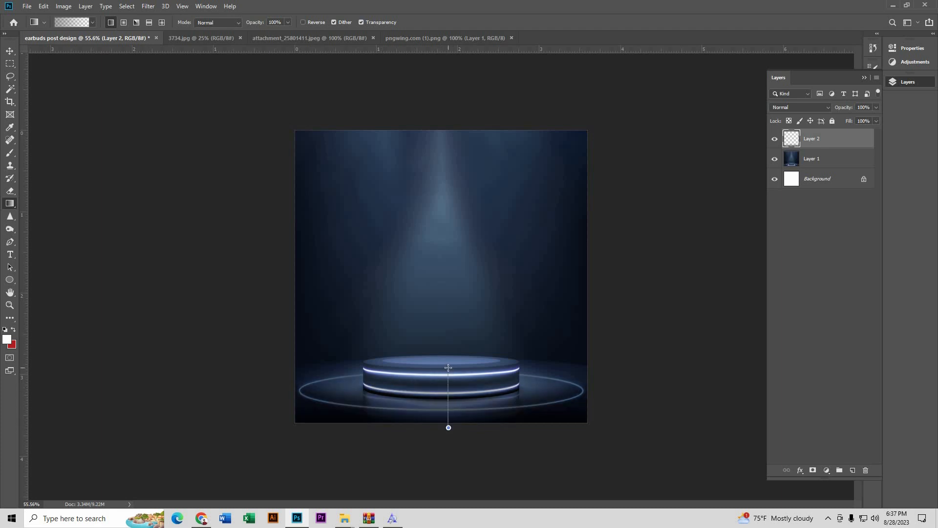
drag(448, 367, 448, 368)
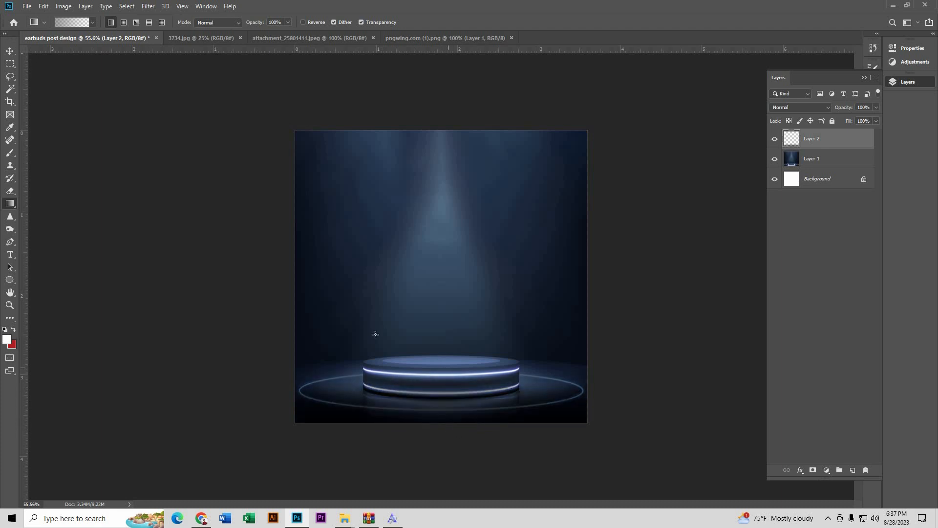
Step: Drag the earbuds case from pngwing.com (1) into the post design and enlarge it to 107%
click(10, 51)
click(115, 241)
scroll(450, 420, up, 3)
scroll(448, 417, up, 1)
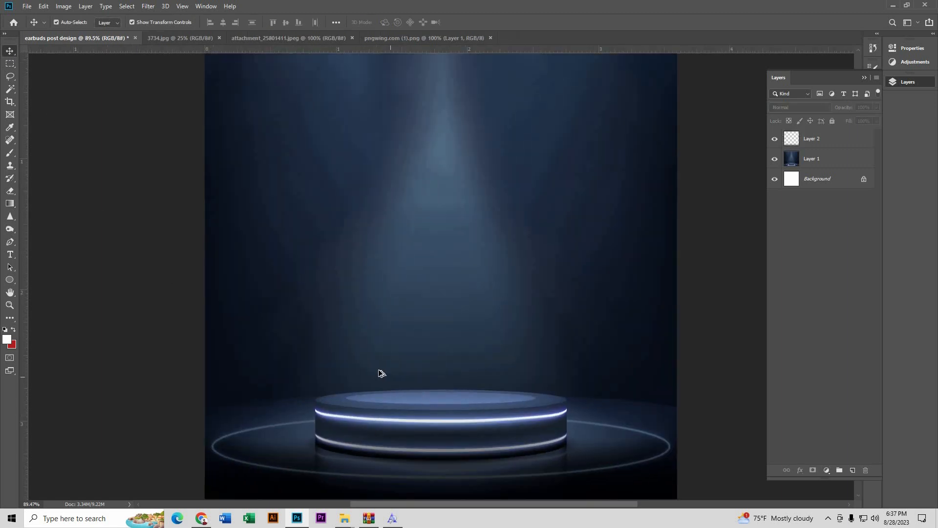
scroll(380, 369, down, 3)
click(372, 42)
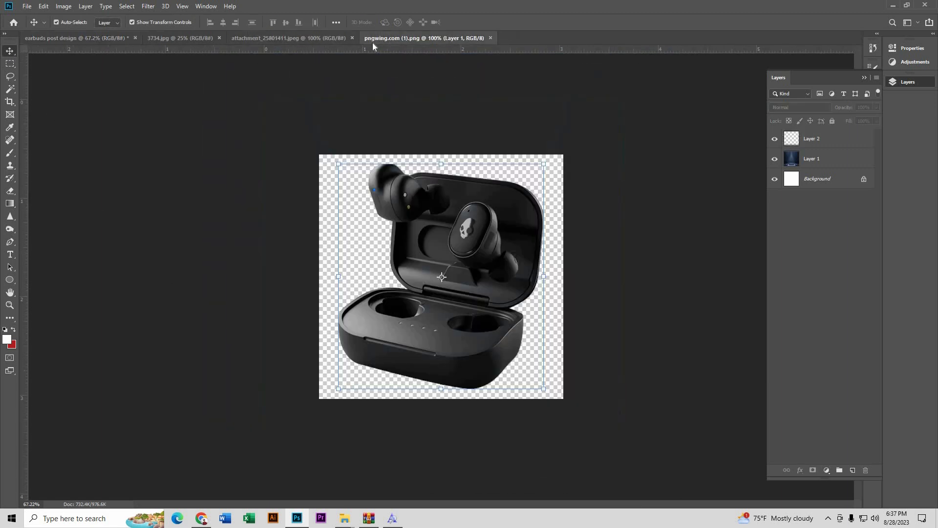
drag(466, 235, 474, 277)
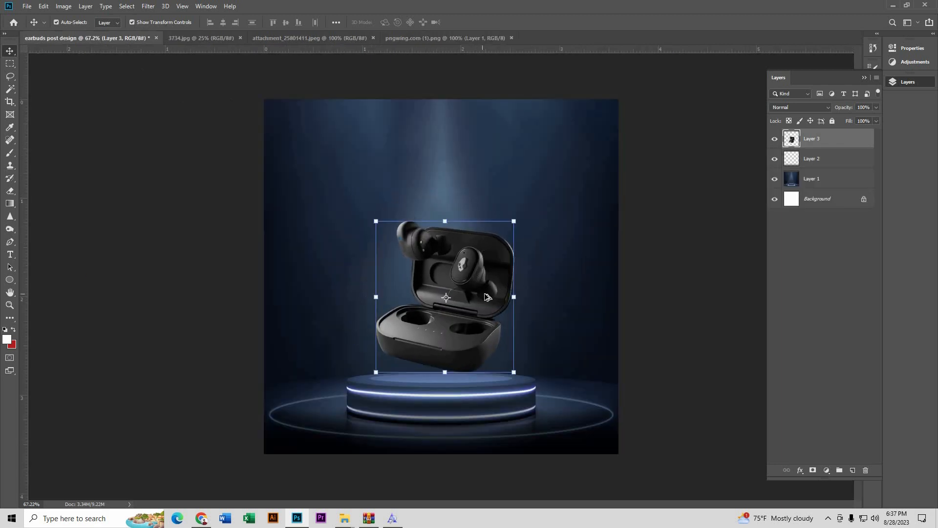
key(ctrl+plus)
drag(534, 303, 506, 295)
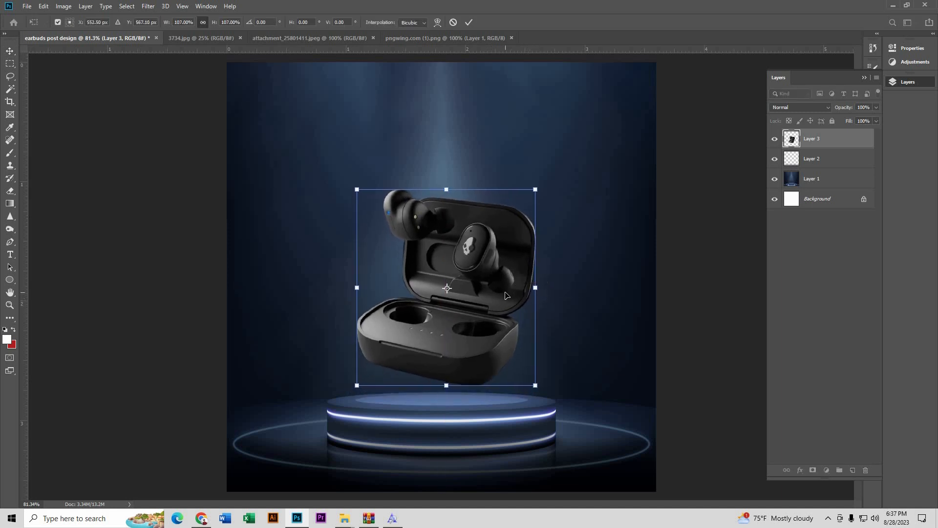
click(471, 23)
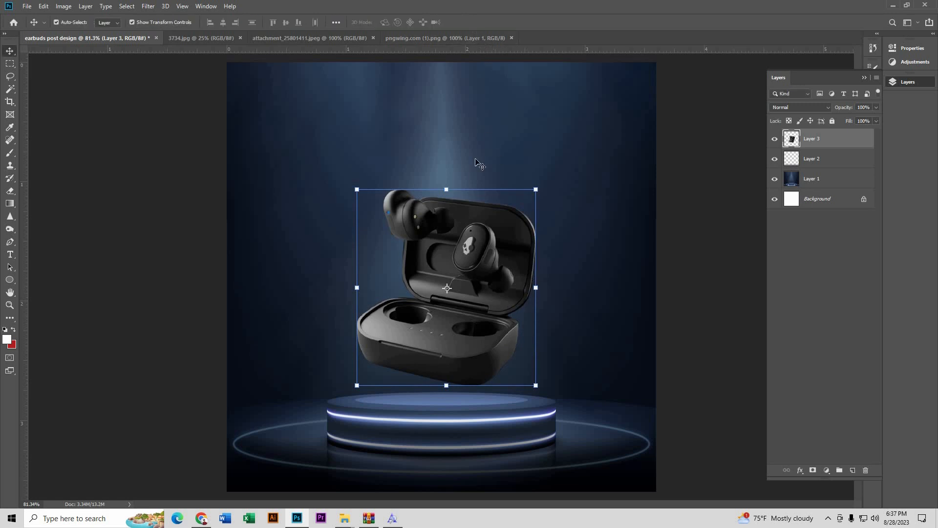
Step: Select the backdrop layer so new text sits behind the earbuds
click(229, 164)
scroll(243, 205, down, 4)
click(277, 207)
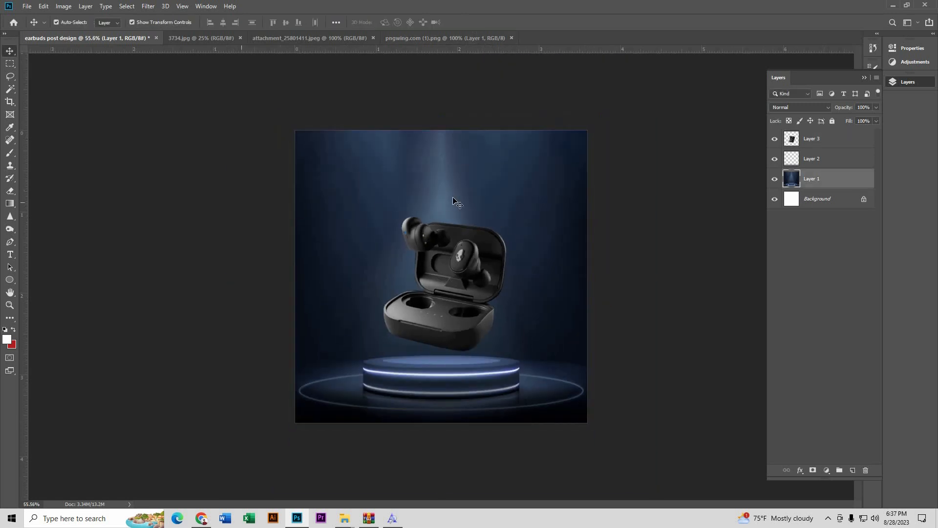
scroll(453, 200, up, 1)
scroll(453, 197, up, 1)
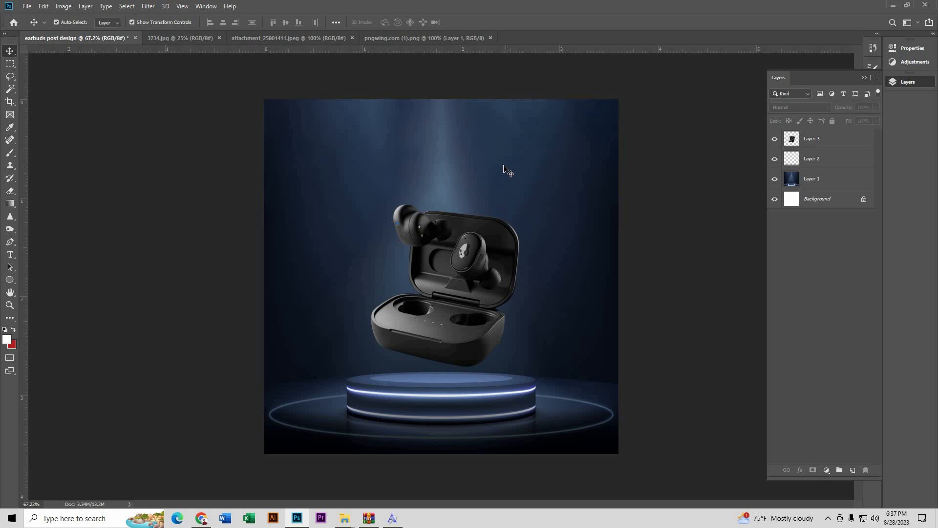
click(504, 168)
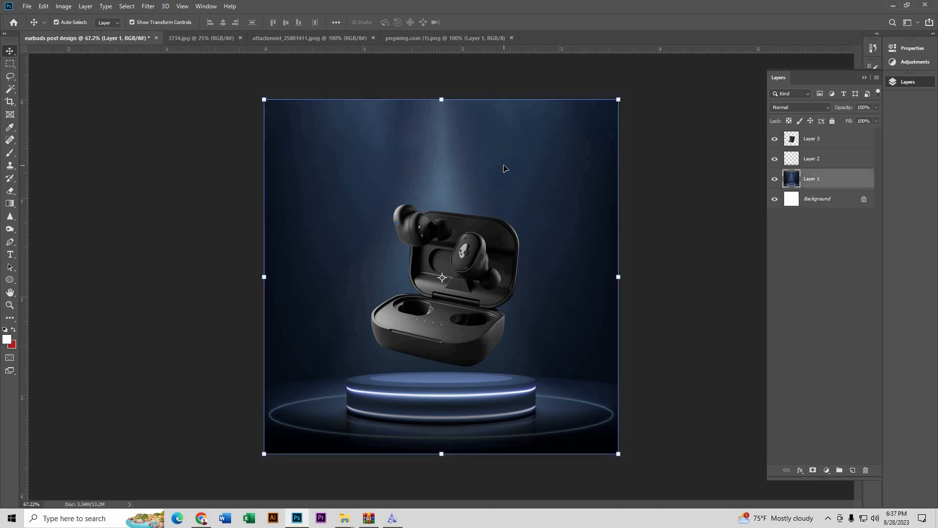
Step: Add a placeholder text layer, shrink it to about 37% and centre it above the earbuds
click(11, 255)
click(352, 180)
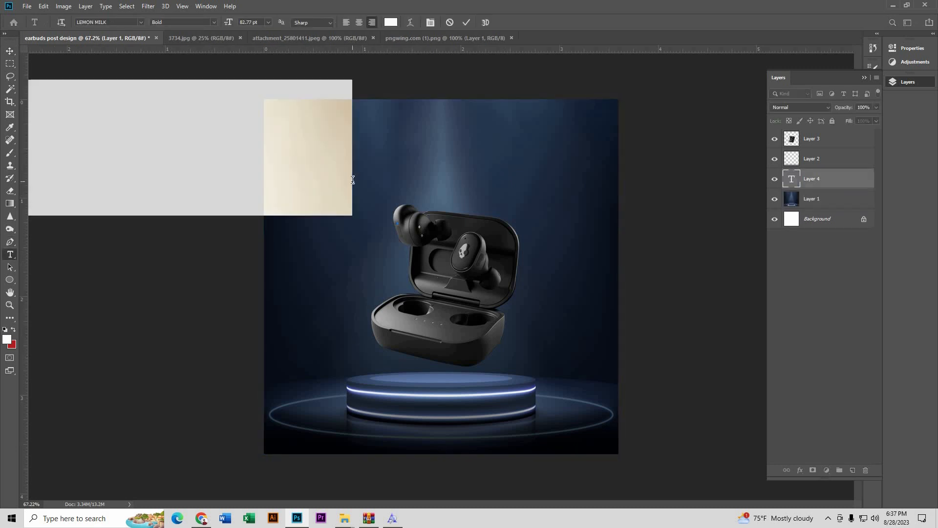
click(10, 51)
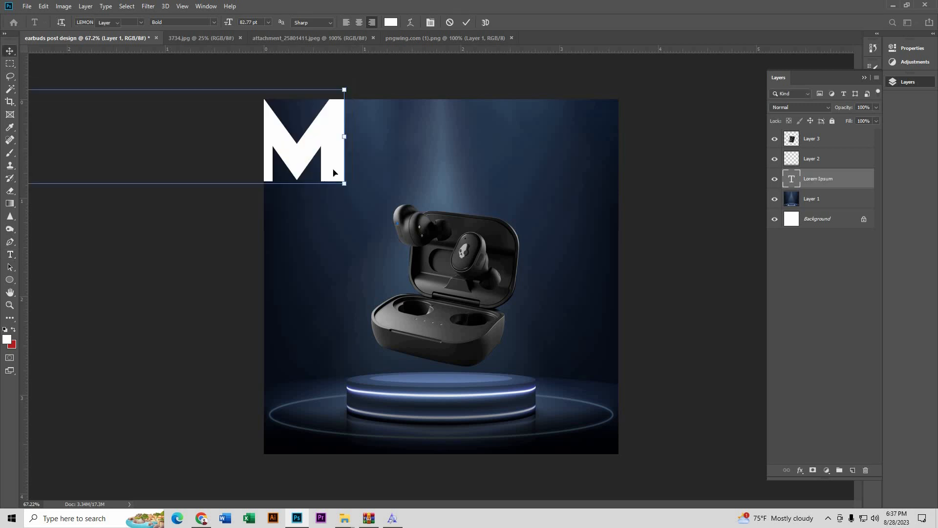
drag(335, 174, 604, 190)
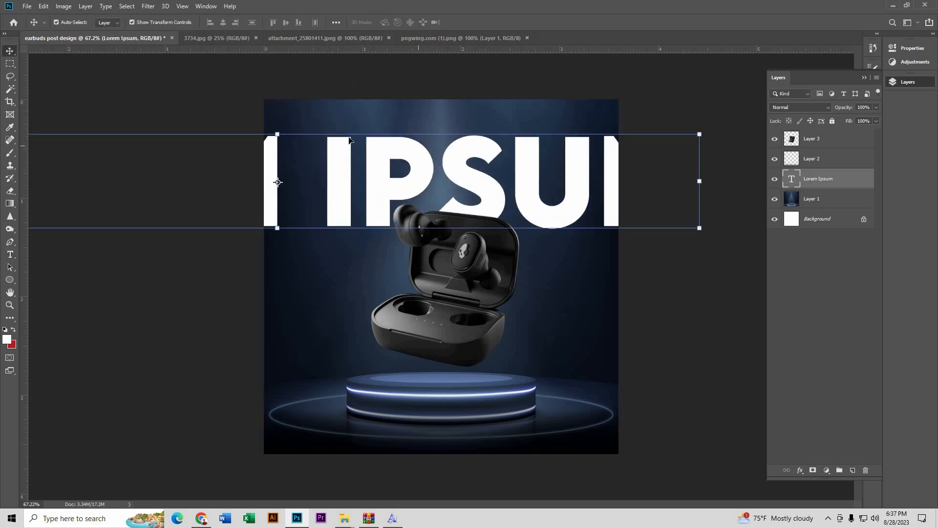
drag(278, 133, 285, 220)
drag(331, 238, 499, 168)
click(469, 22)
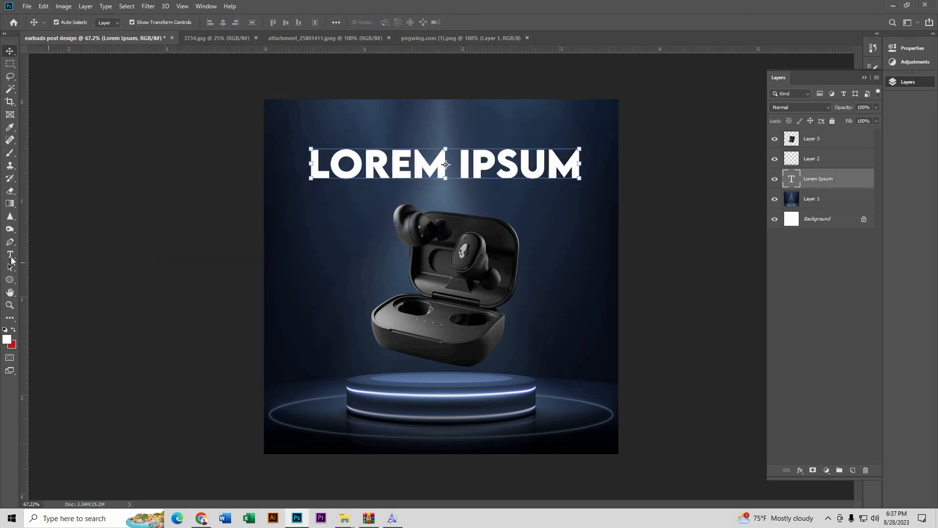
Step: Replace the placeholder wording with 'SUPER NEW MODEL'
click(10, 255)
drag(451, 168, 597, 173)
click(597, 173)
key(ctrl+a)
text(SUP)
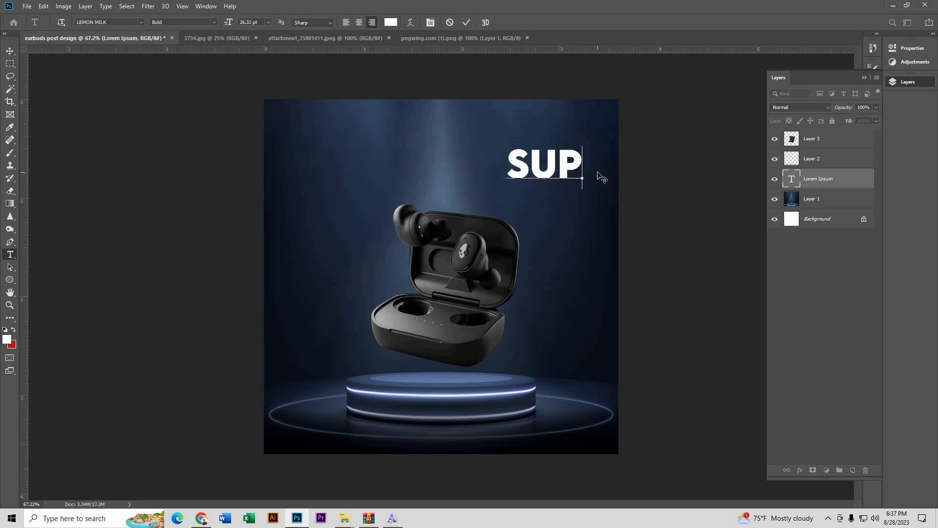
text(ER NEW)
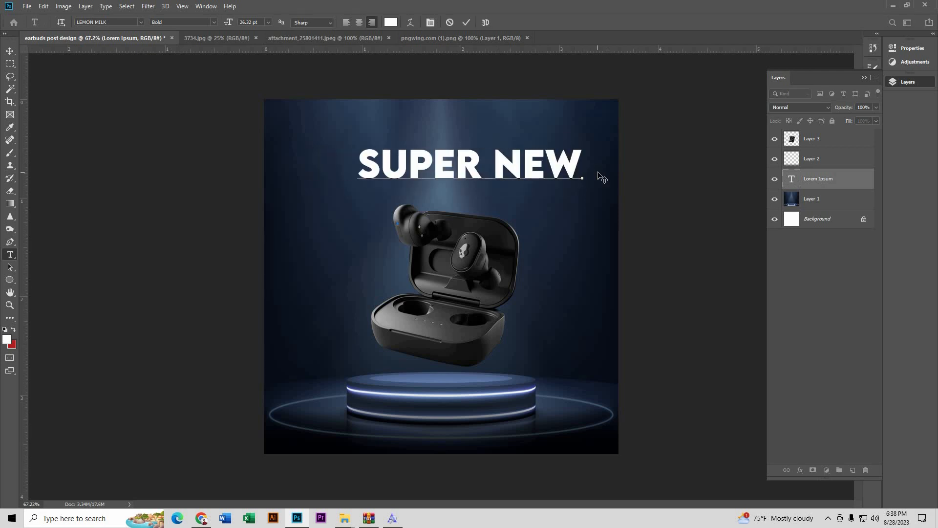
text( MODEL)
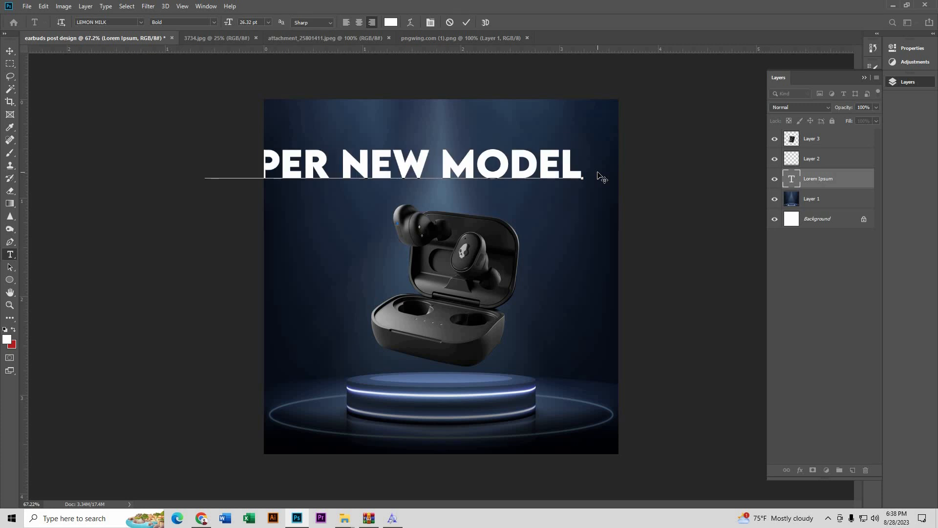
click(466, 23)
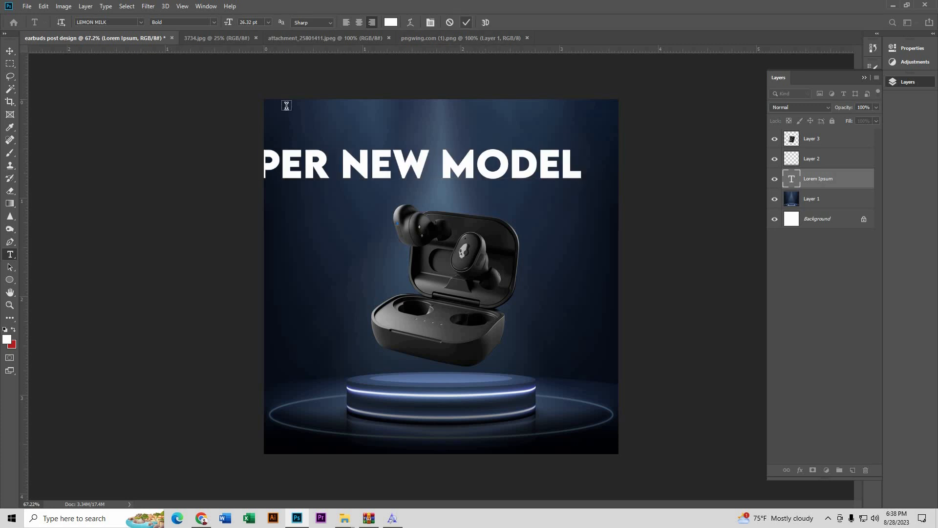
Step: Fit the headline to the poster width and centre it horizontally on the canvas
click(10, 52)
drag(382, 167, 423, 166)
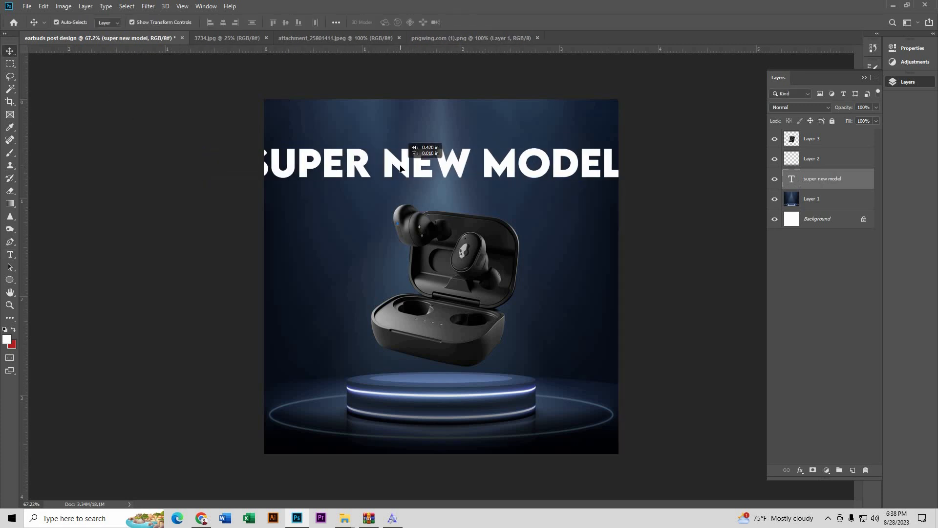
drag(246, 162, 331, 166)
key(Return)
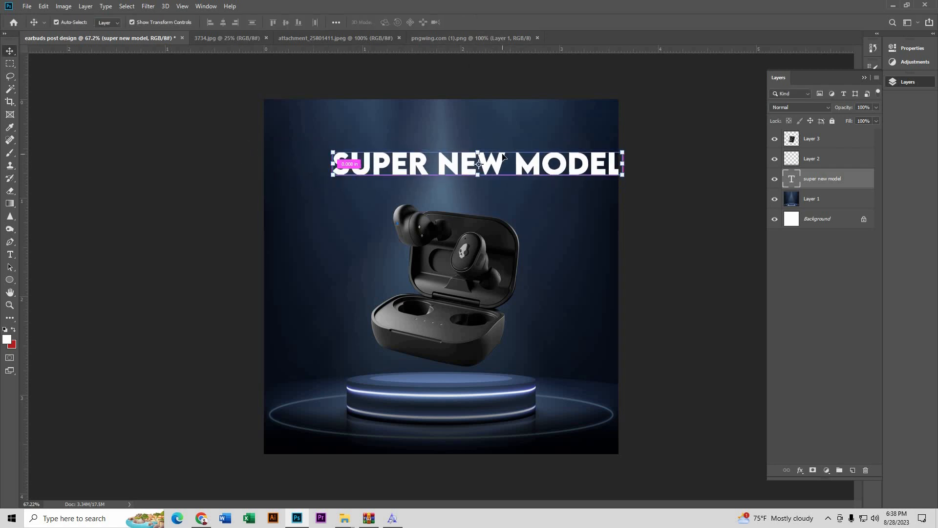
key(ctrl+a)
click(223, 22)
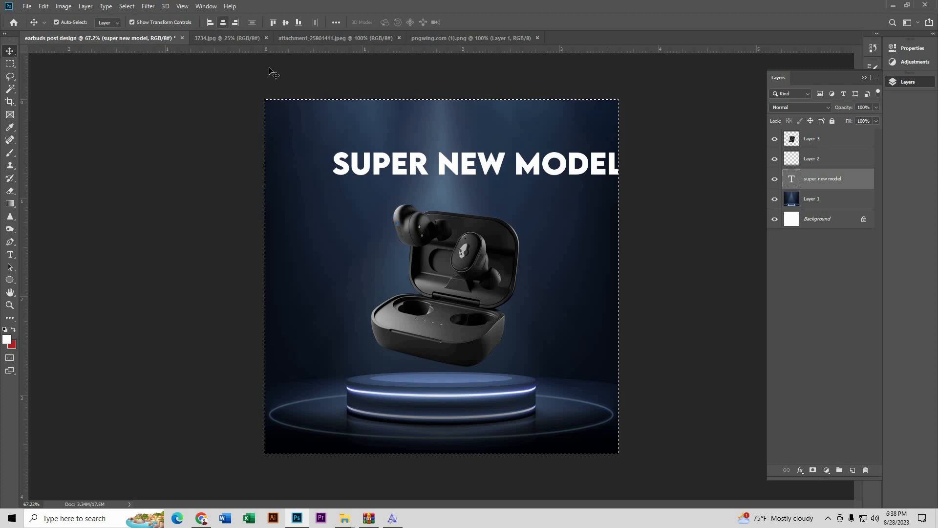
key(ctrl+d)
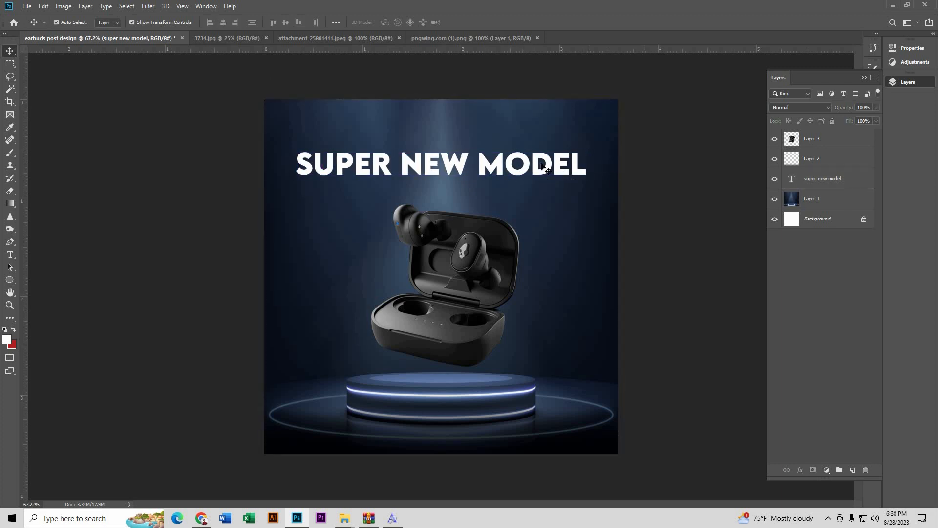
Step: Raise the headline, lower the earbuds case slightly, and duplicate the headline just below
drag(534, 164, 533, 152)
scroll(533, 152, up, 3)
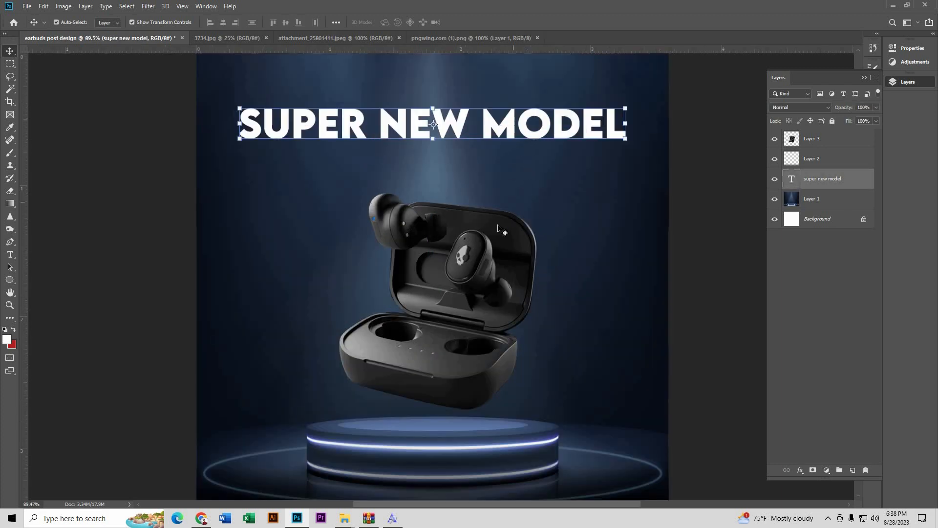
drag(497, 231, 497, 237)
alt+drag(506, 128, 506, 172)
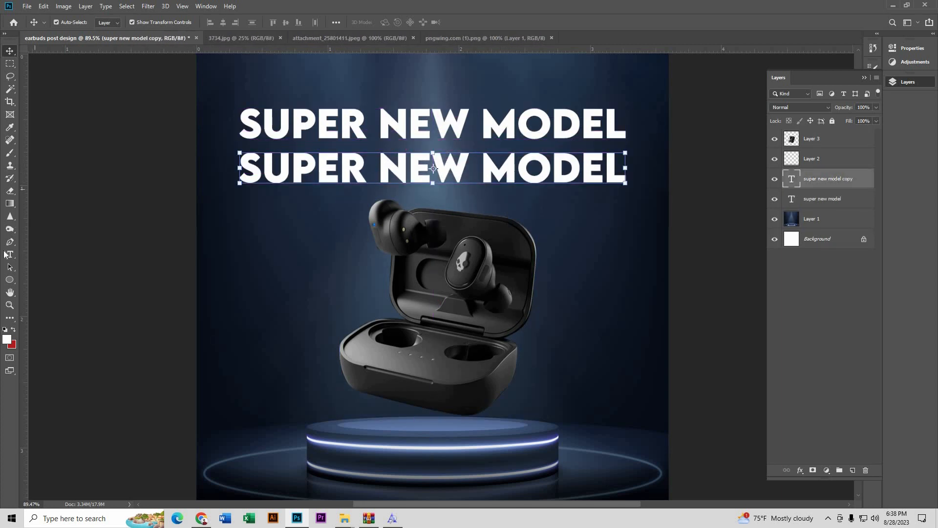
Step: Change the duplicate headline line's text to 'EARBUDS'
click(10, 254)
drag(243, 169, 704, 172)
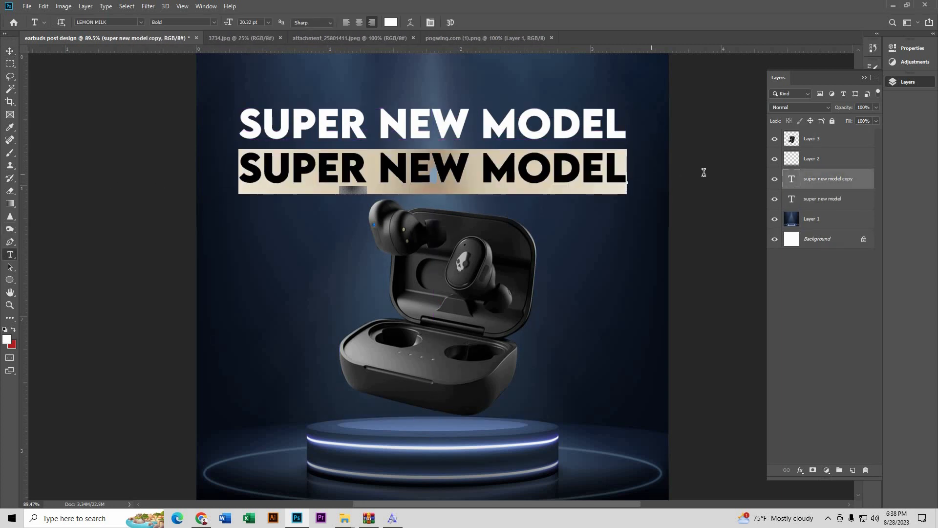
text(EAR)
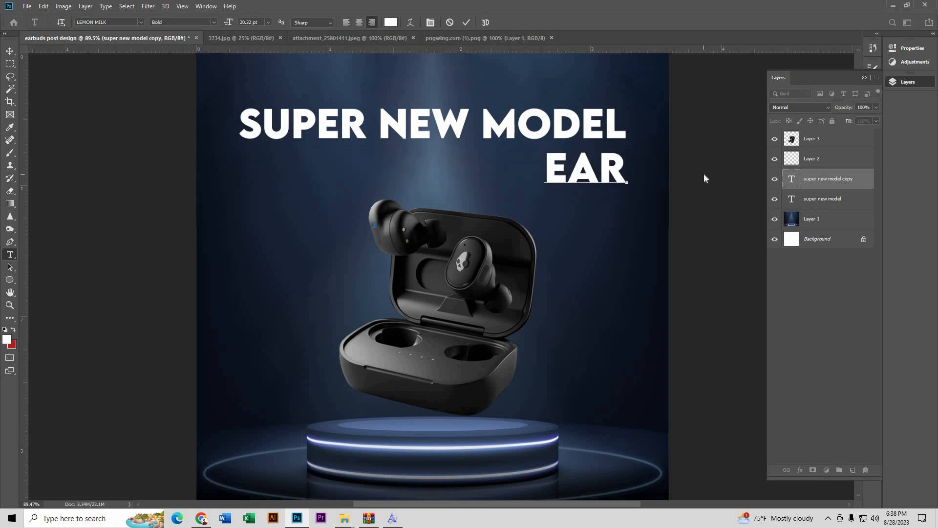
text(BUDS)
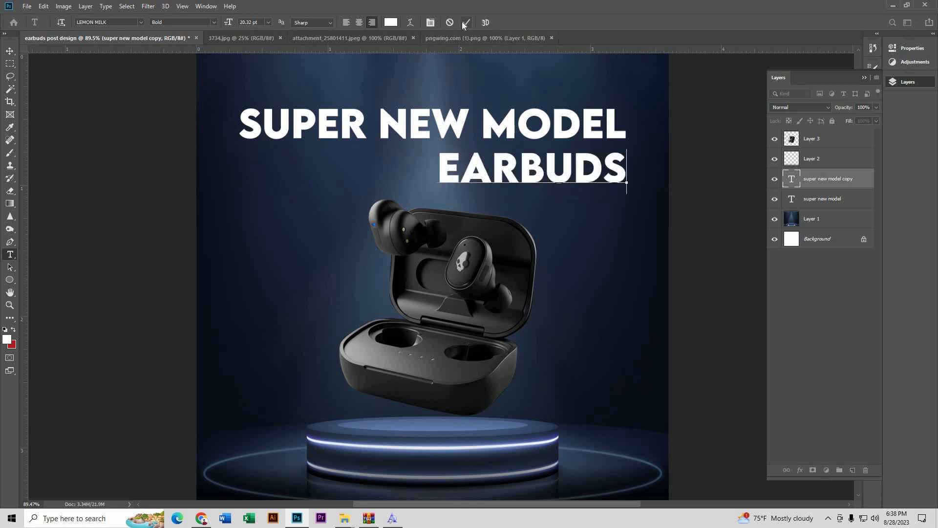
click(465, 22)
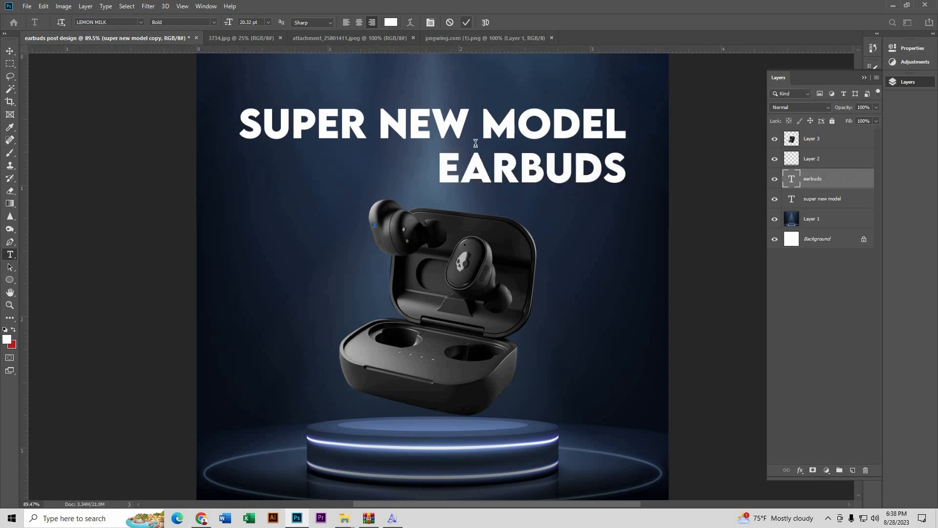
Step: Enlarge EARBUDS to about 207% and move SUPER NEW MODEL up above it
click(9, 51)
click(441, 169)
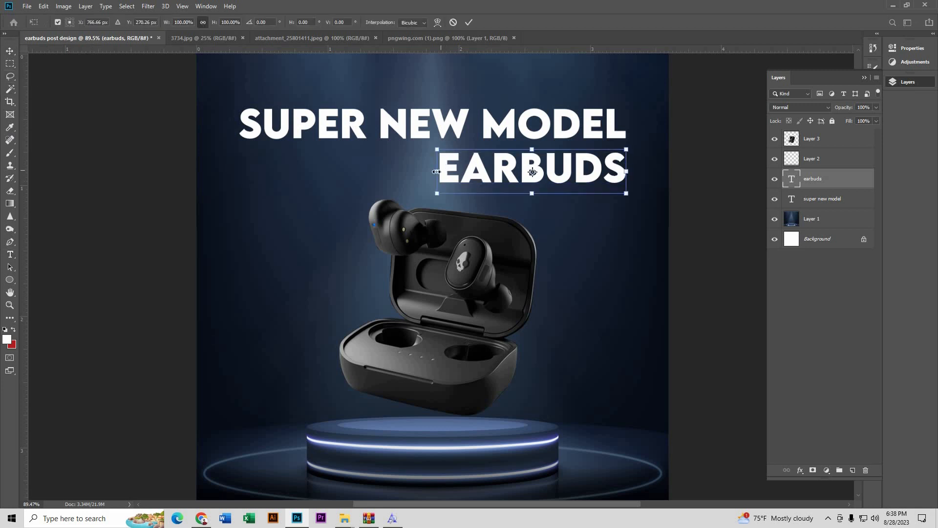
drag(434, 173, 226, 196)
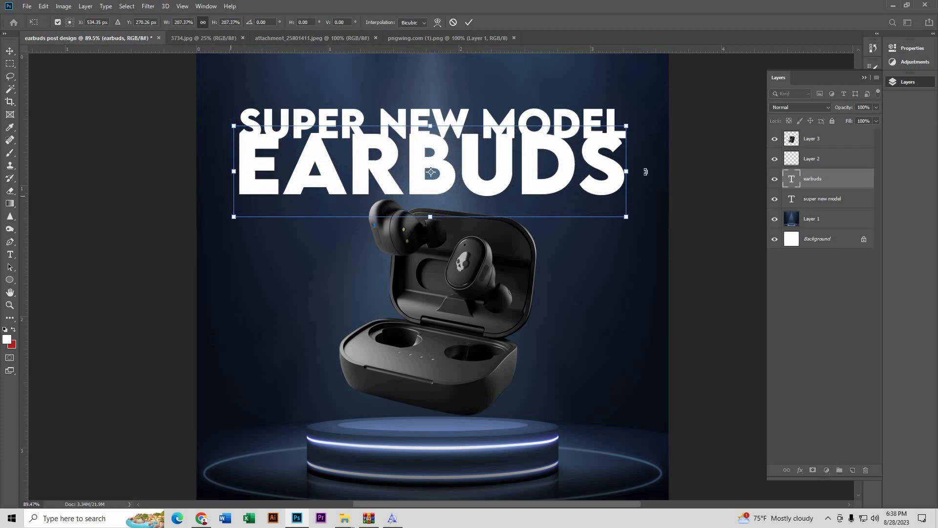
mouse_move(626, 171)
mouse_down()
mouse_move(638, 172)
mouse_move(627, 171)
mouse_up()
click(466, 24)
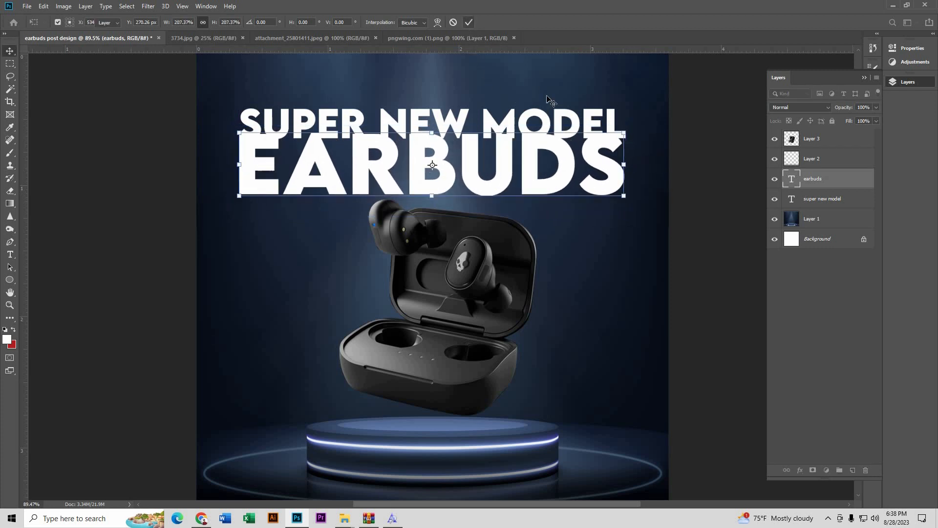
drag(577, 119, 575, 108)
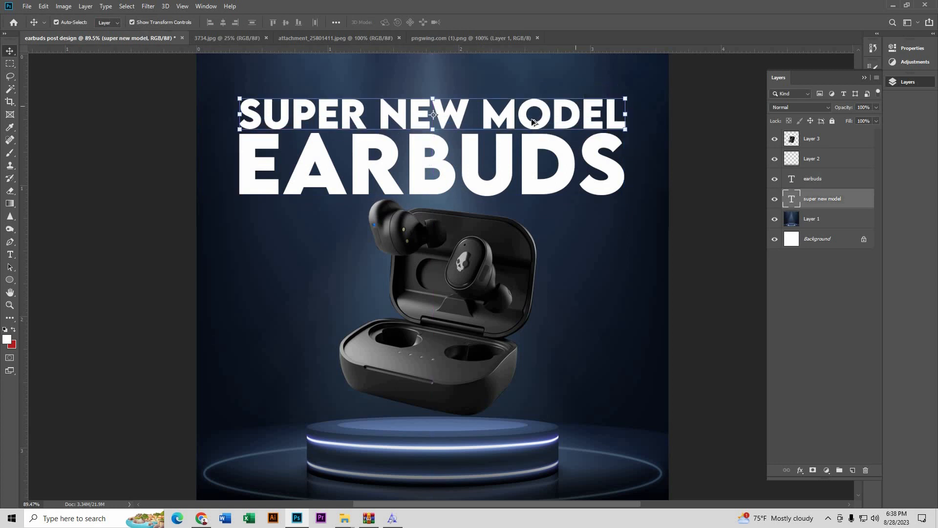
Step: Select both headline lines and scale them up to about 103%
scroll(224, 237, down, 4)
click(224, 236)
scroll(533, 132, up, 3)
click(533, 132)
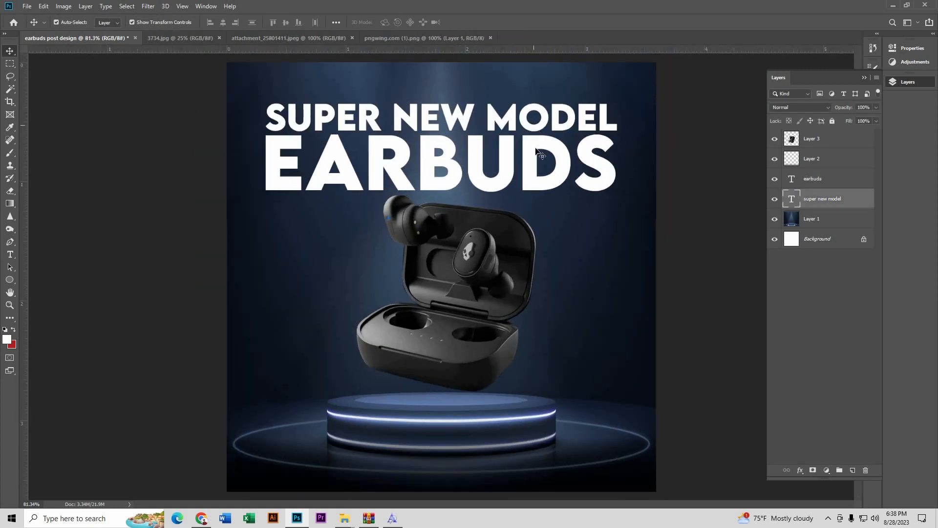
shift+click(535, 162)
drag(535, 163, 535, 162)
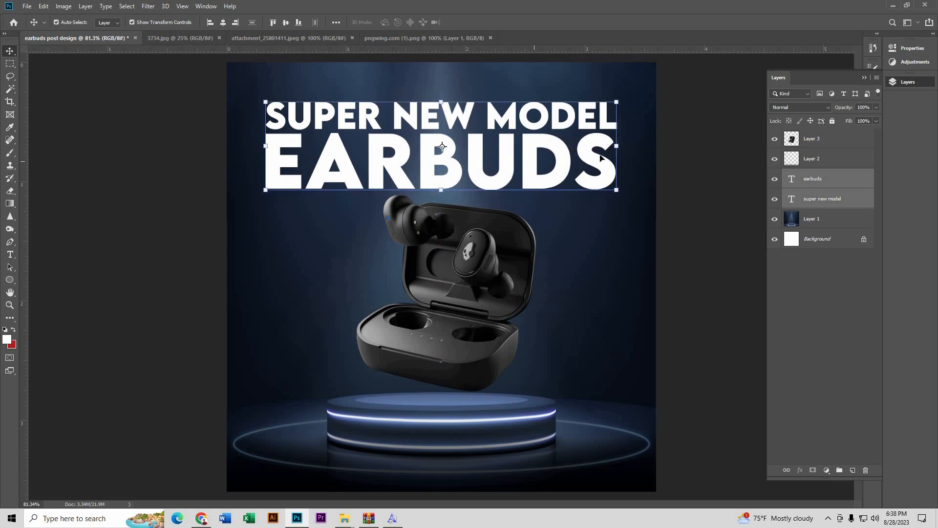
key(ctrl+t)
drag(622, 145, 627, 145)
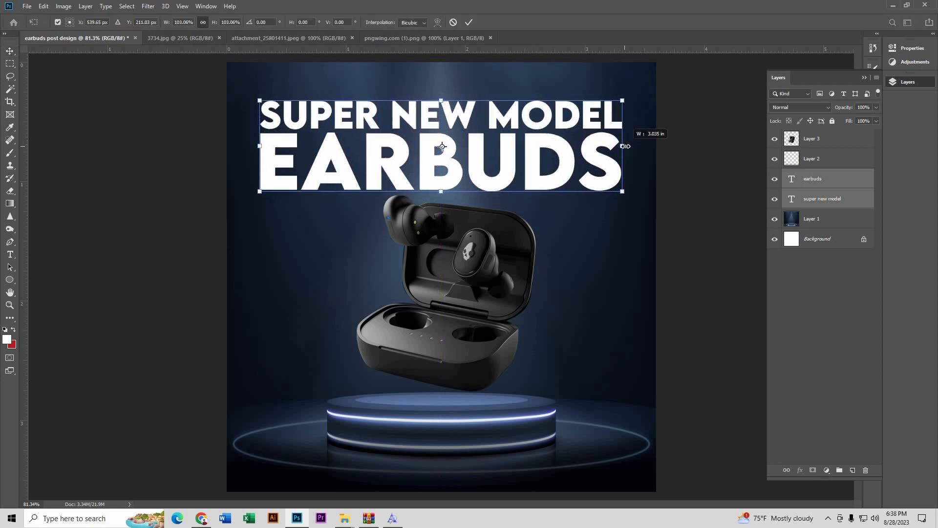
click(468, 22)
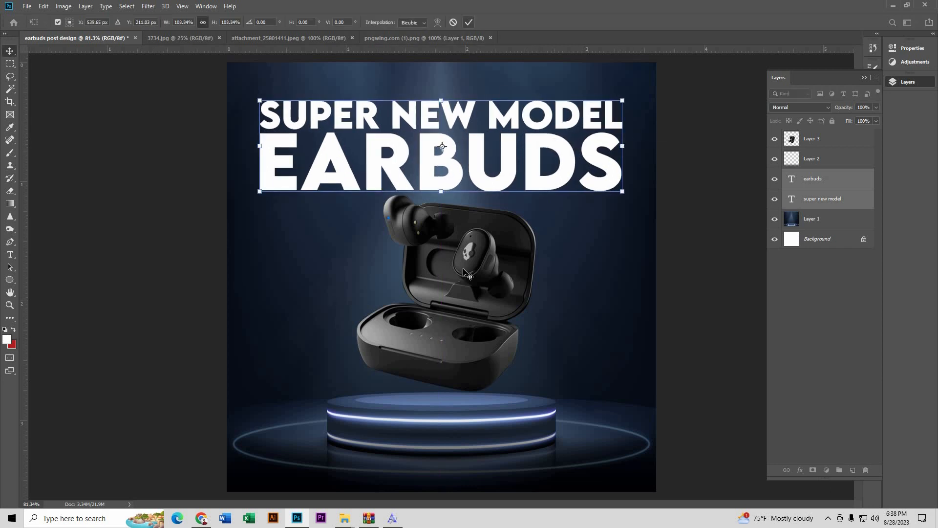
Step: Shrink the earbuds case to about 95%
click(199, 319)
scroll(473, 240, down, 3)
scroll(473, 240, up, 1)
click(494, 229)
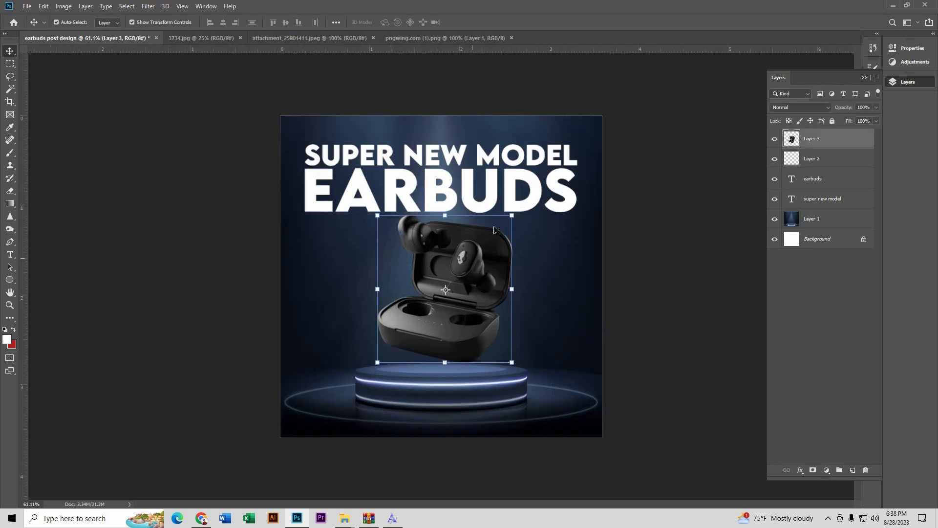
drag(514, 213, 505, 224)
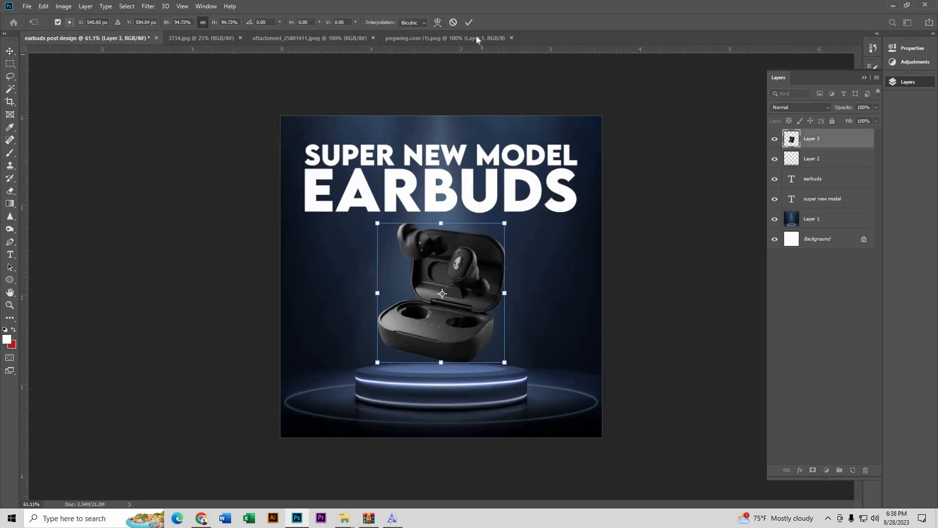
click(468, 22)
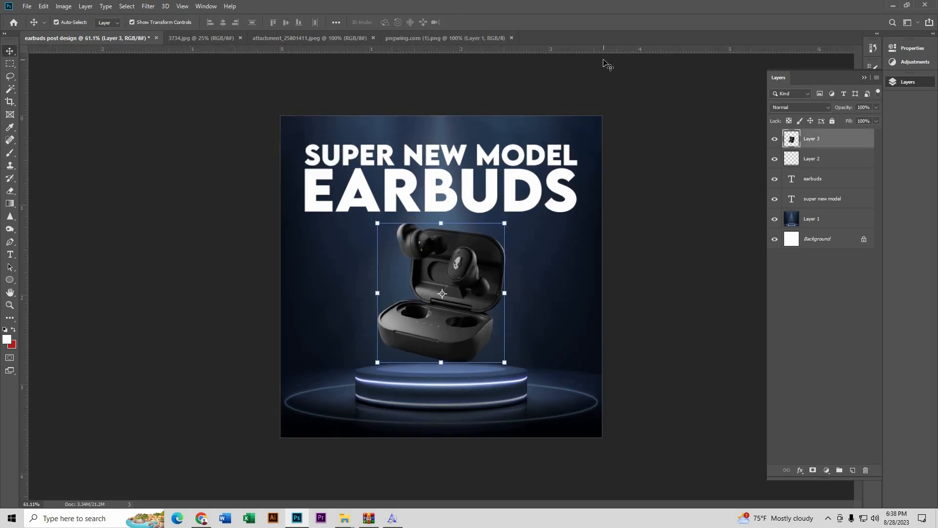
Step: Convert the earbuds case layer to a smart object, then select the EARBUDS text
right_click(817, 140)
click(749, 230)
key(ctrl+0)
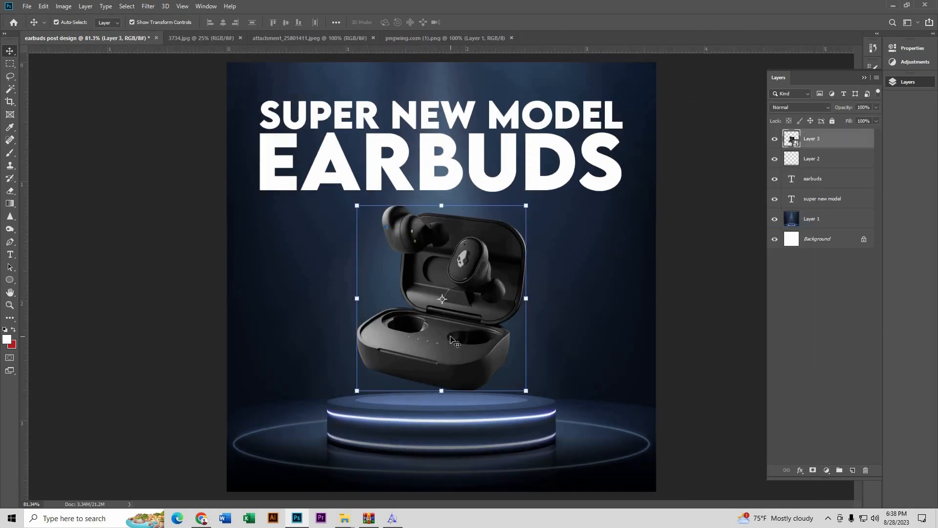
scroll(408, 238, down, 3)
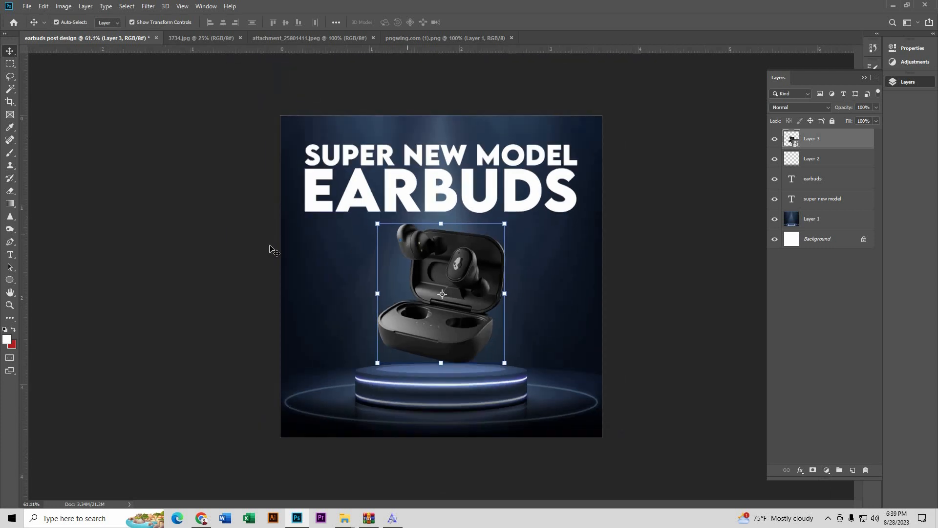
click(249, 241)
scroll(470, 265, up, 1)
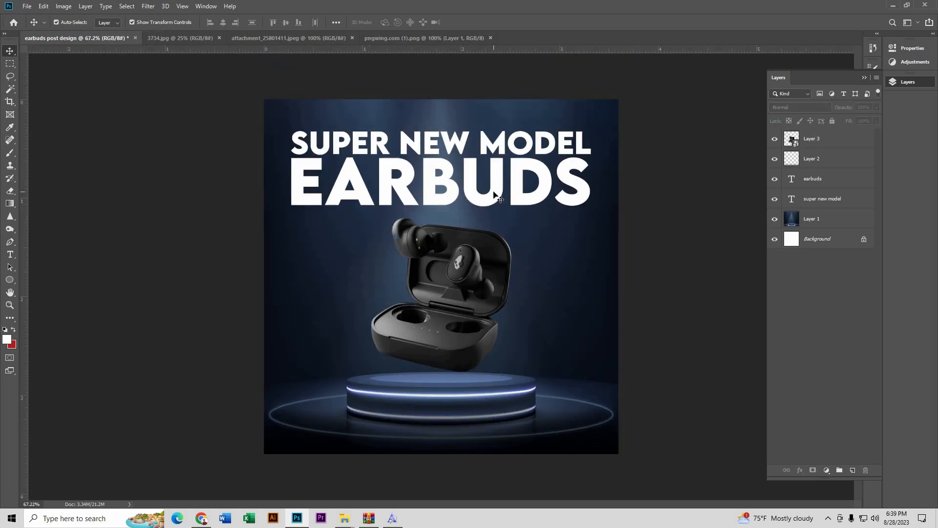
click(496, 204)
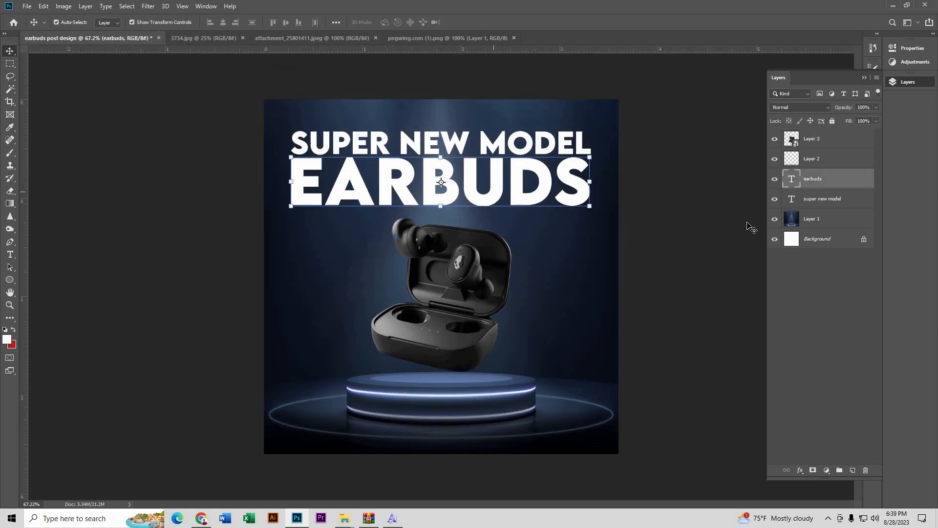
Step: Give EARBUDS an Outer Glow layer style with size 38 px
double_click(852, 183)
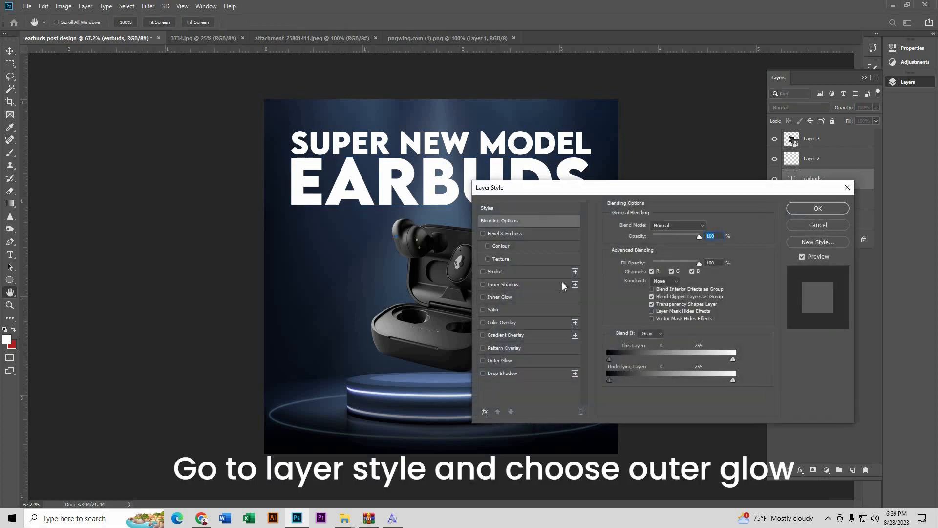
click(518, 362)
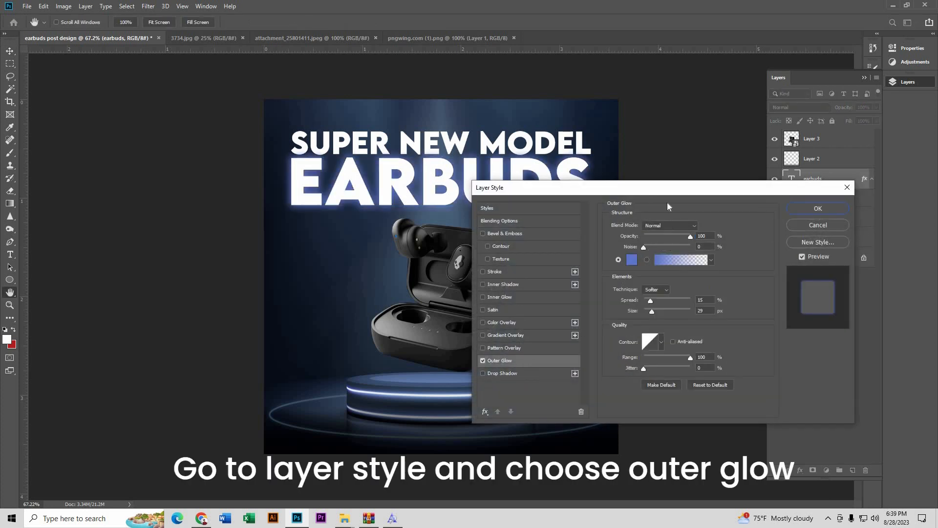
drag(572, 192, 479, 201)
drag(556, 323, 560, 323)
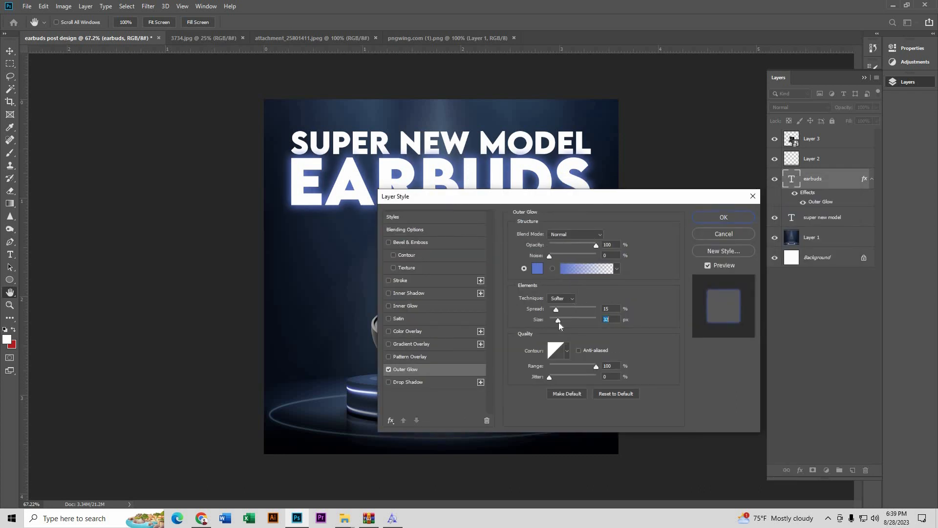
click(705, 216)
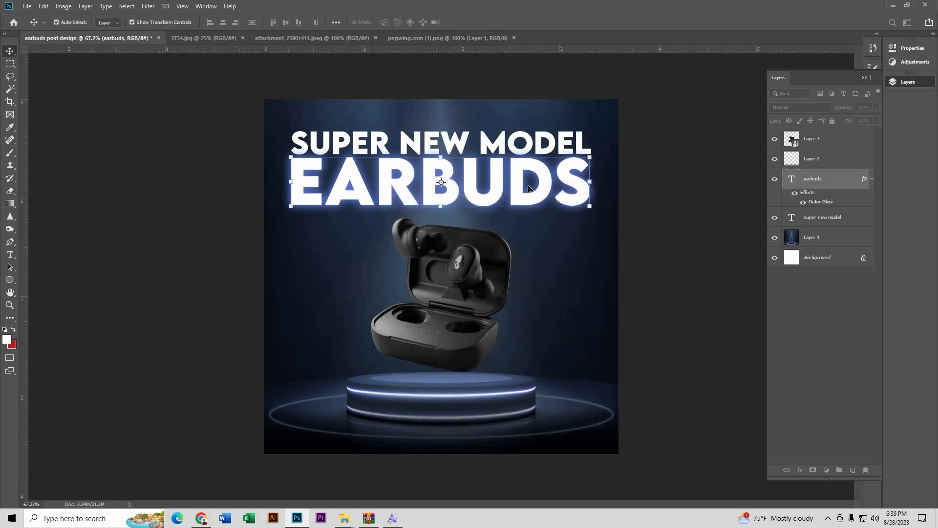
Step: Copy the EARBUDS glow style and paste it onto SUPER NEW MODEL
right_click(806, 180)
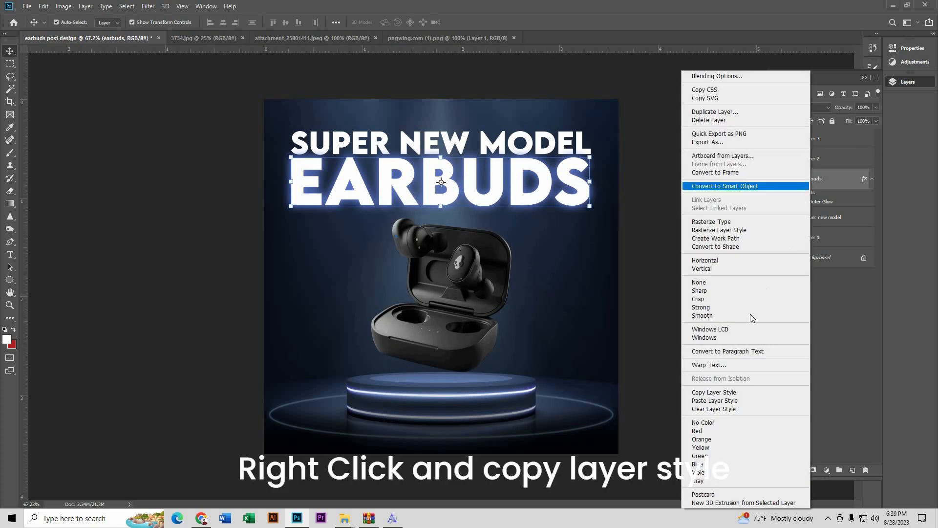
click(718, 392)
click(583, 153)
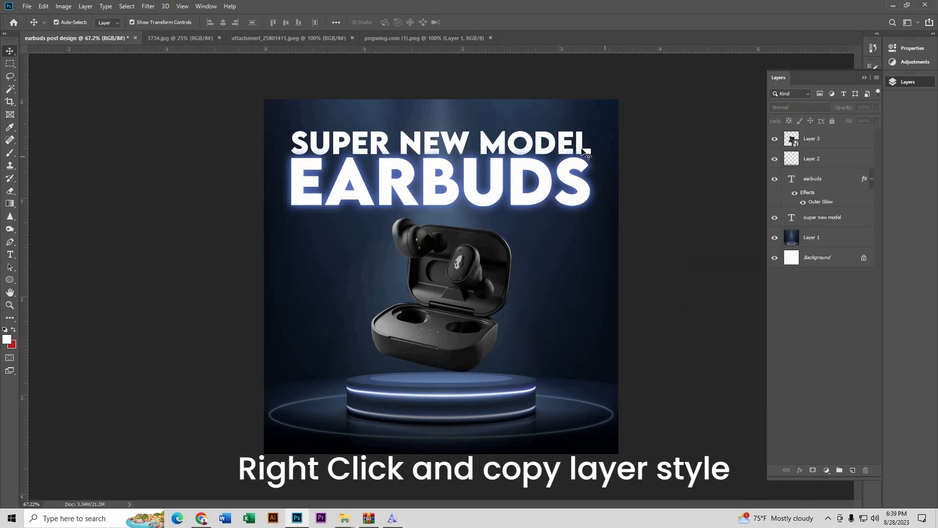
right_click(808, 218)
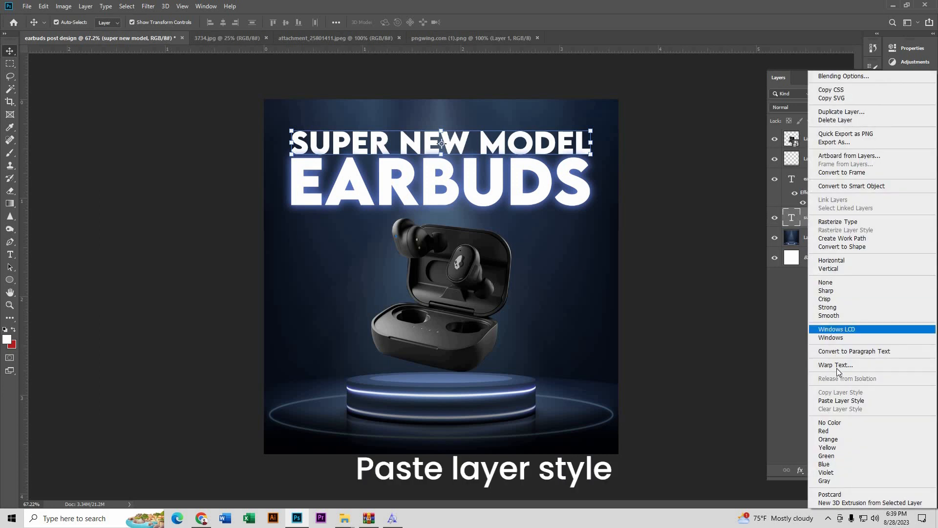
click(841, 400)
click(720, 205)
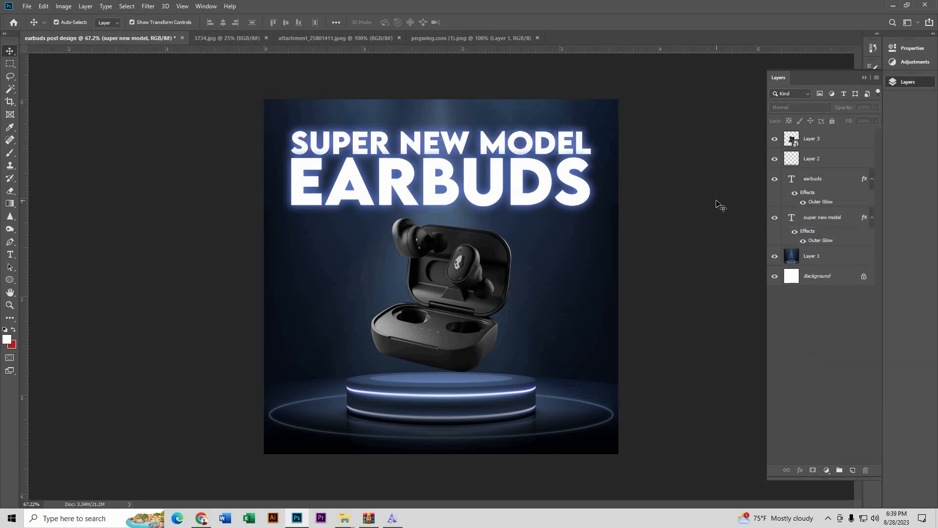
scroll(463, 259, down, 4)
scroll(462, 259, up, 3)
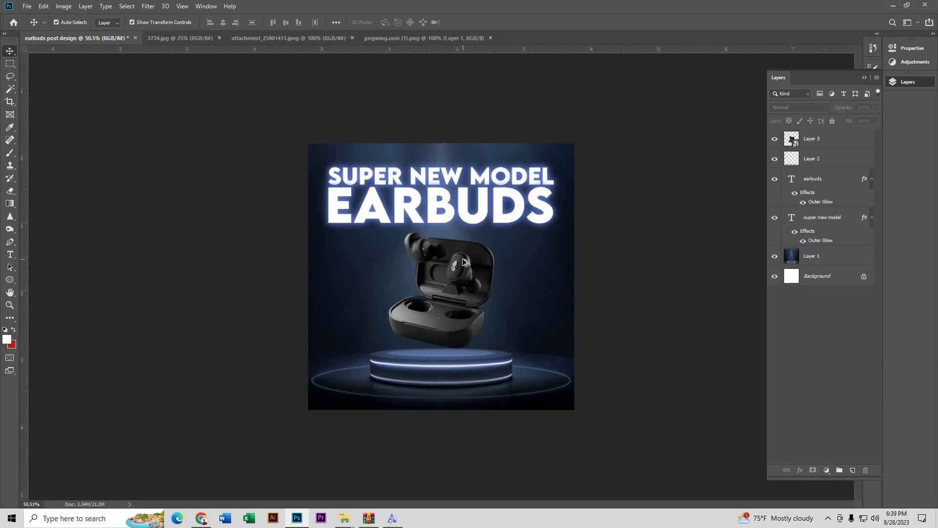
click(292, 297)
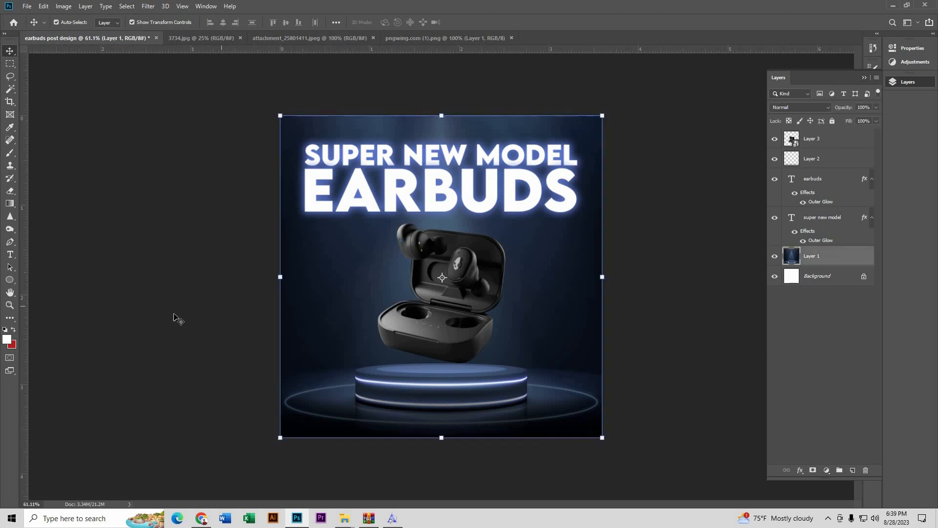
click(174, 318)
Step: Add a left-aligned Lorem Ipsum placeholder text layer, move it left and scale it to about 23%
click(10, 255)
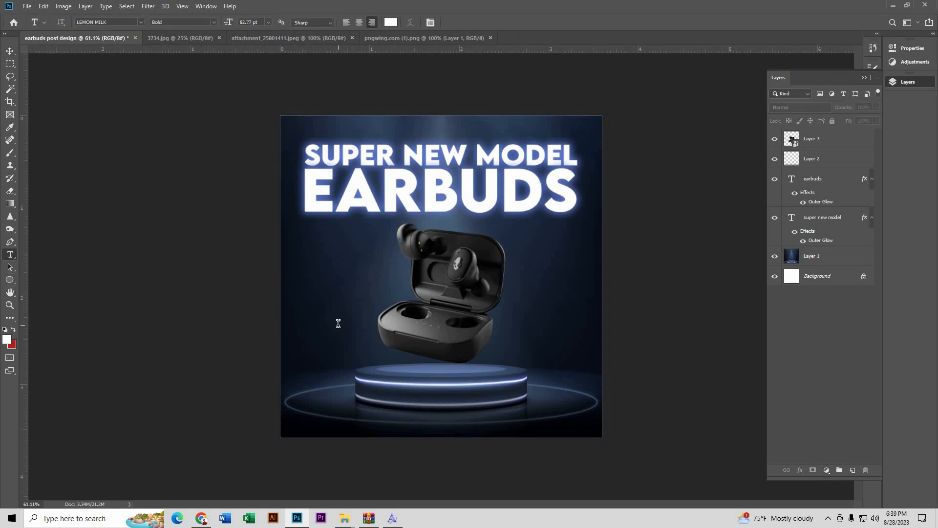
click(339, 323)
click(8, 52)
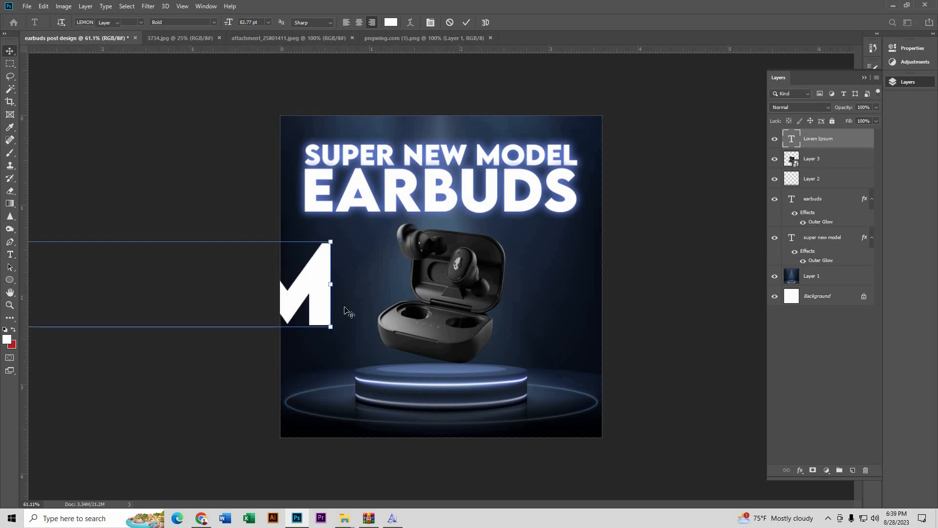
drag(307, 295, 536, 311)
click(9, 255)
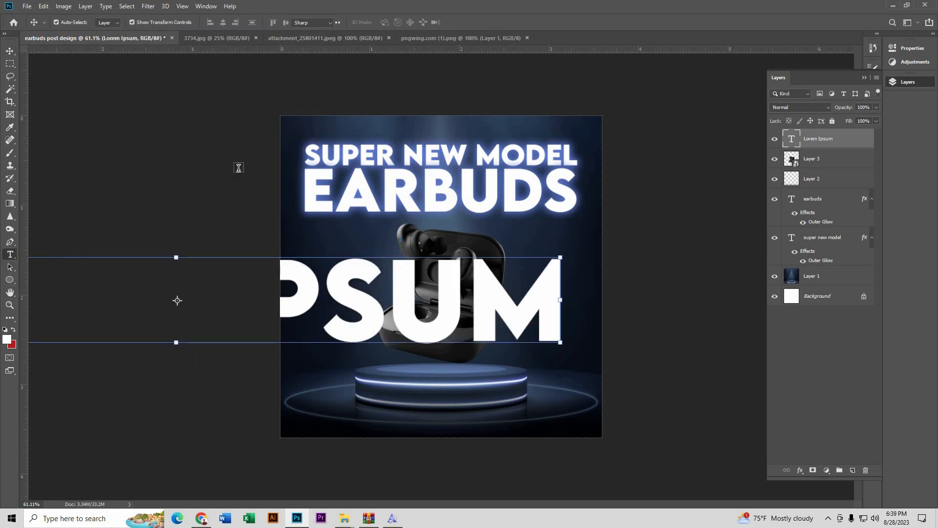
click(346, 22)
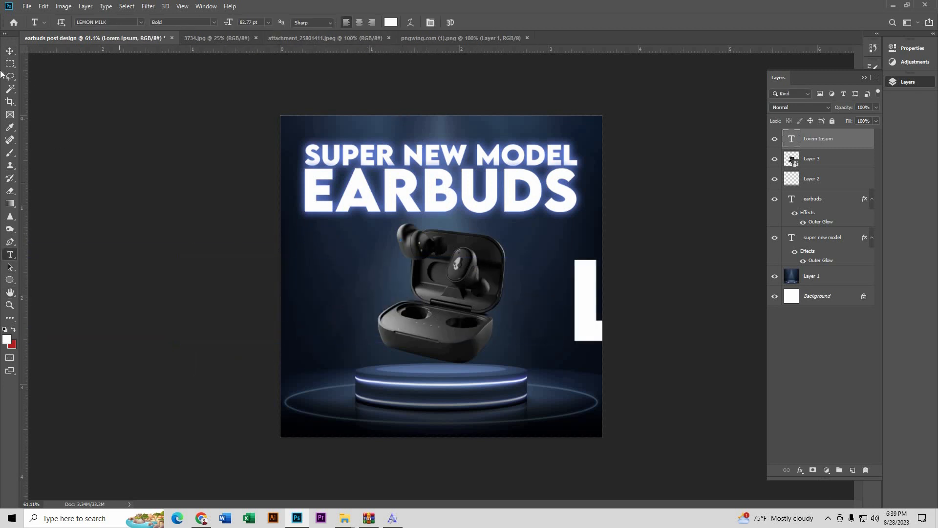
click(11, 53)
drag(542, 284, 287, 272)
key(ctrl+t)
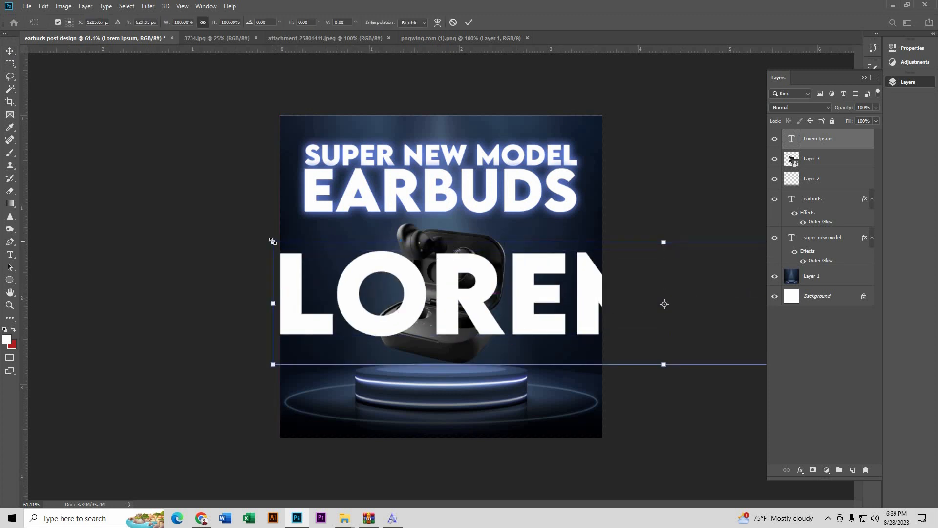
drag(272, 241, 380, 331)
key(Return)
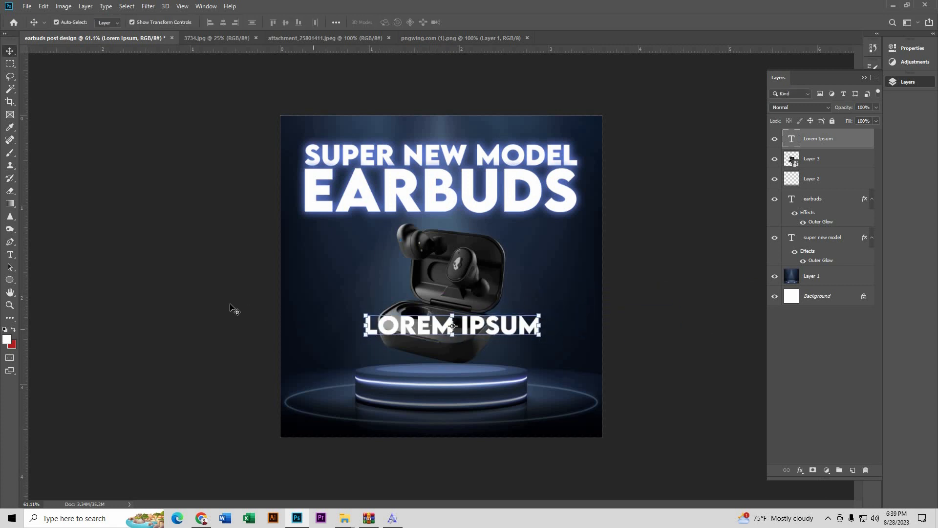
Step: Set the text to Poppins, replace it with 'Call us on:' and make it SemiBold
click(10, 254)
drag(364, 326, 560, 326)
click(121, 22)
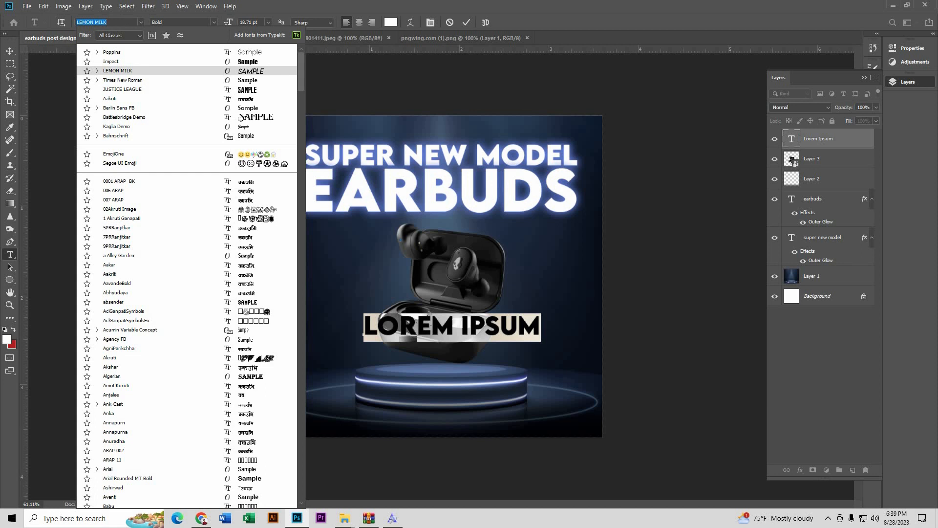
text(pop)
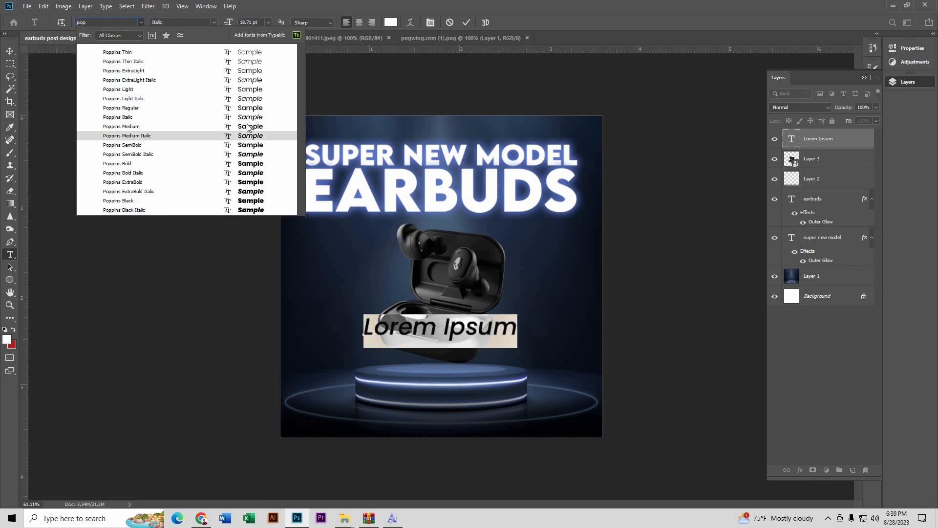
click(238, 126)
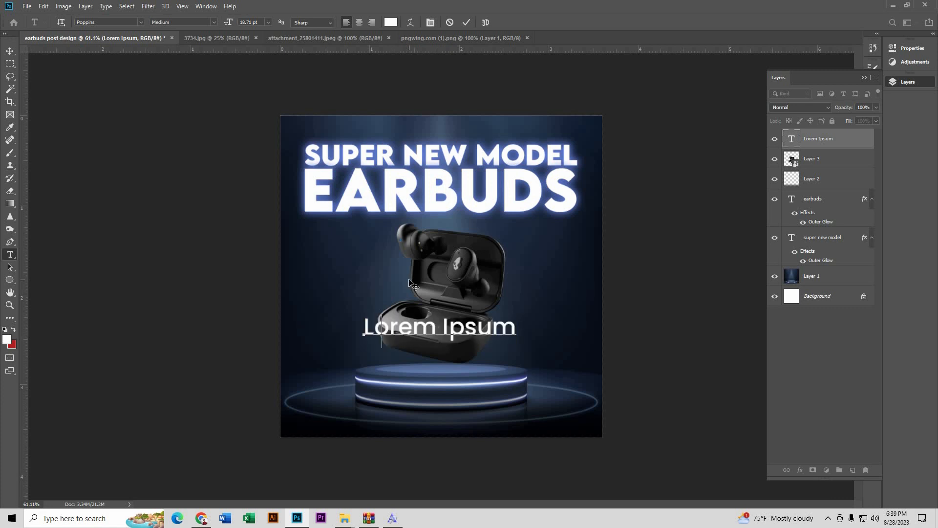
key(BackSpace)
text(Call)
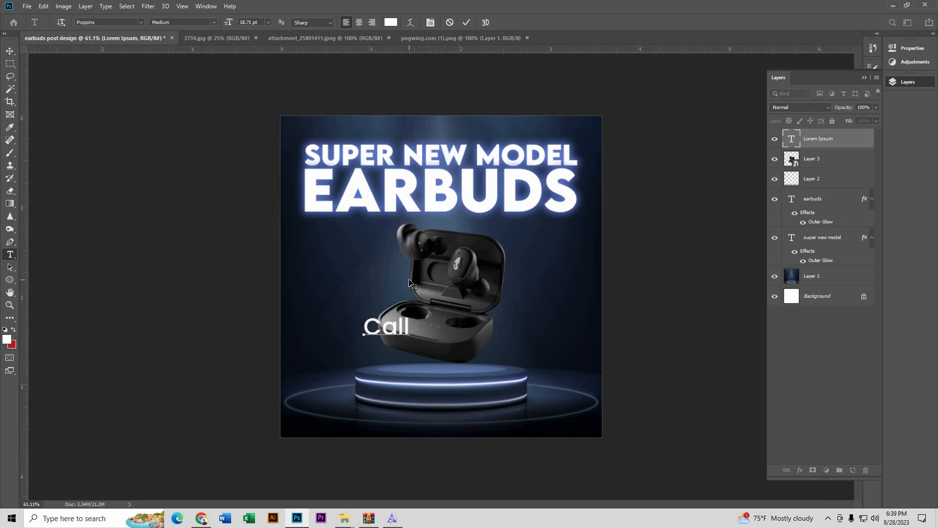
text( us on)
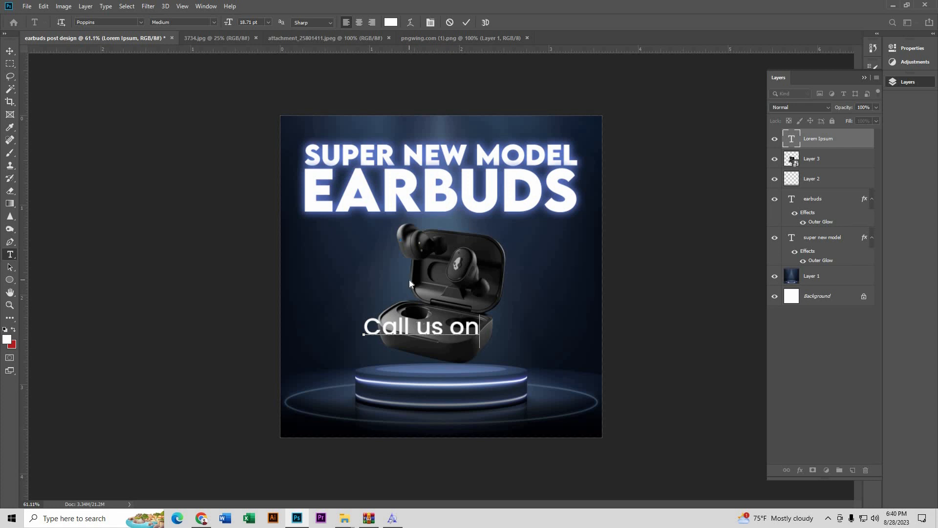
text(:)
key(ctrl+a)
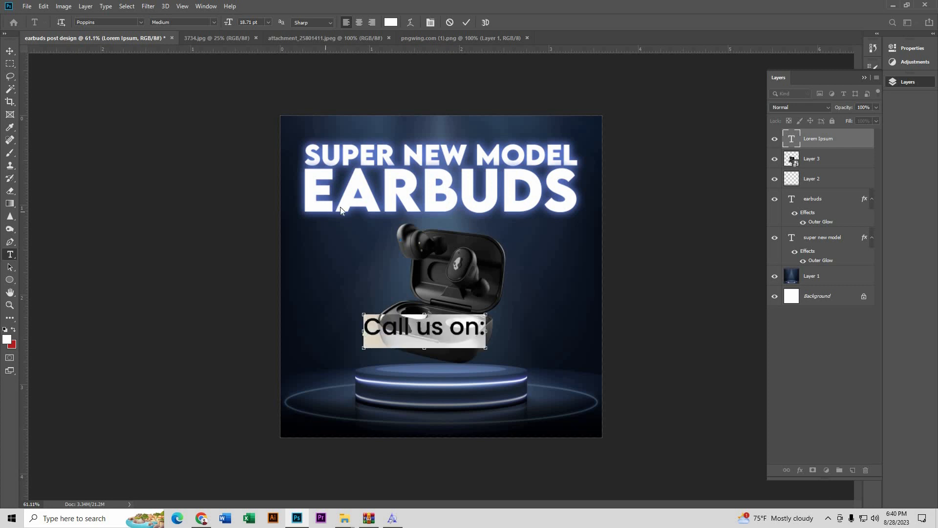
click(214, 22)
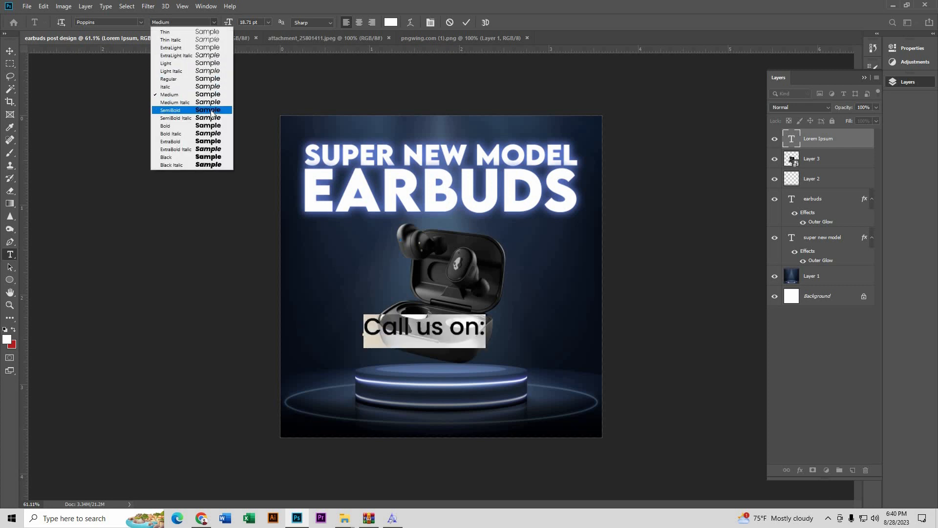
click(164, 110)
click(10, 50)
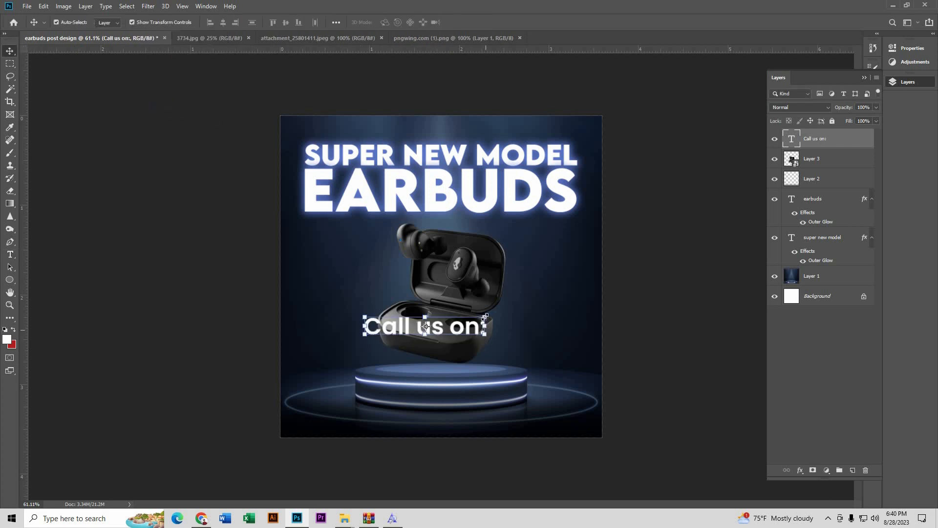
Step: Shrink 'Call us on:' to about 40% and move it to the poster's lower left
drag(485, 316, 412, 339)
key(Return)
scroll(311, 379, up, 6)
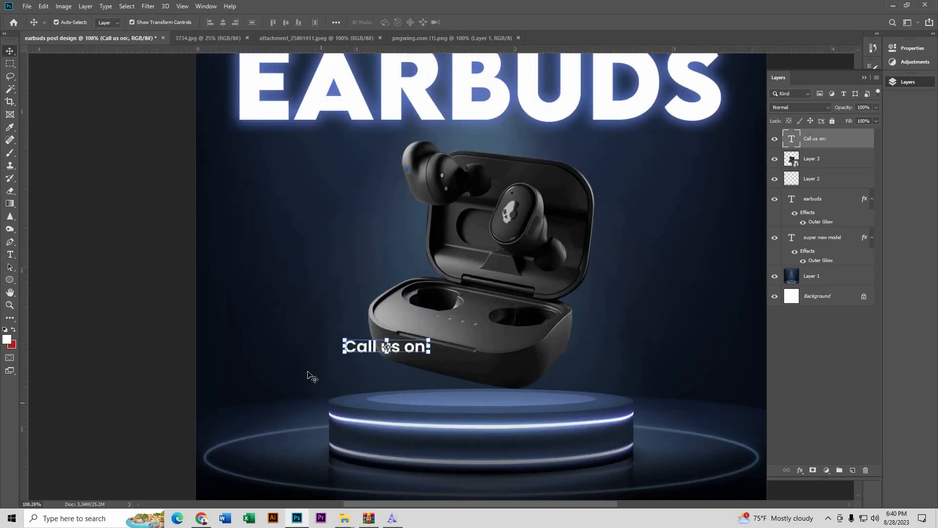
scroll(308, 369, down, 2)
click(141, 366)
click(391, 305)
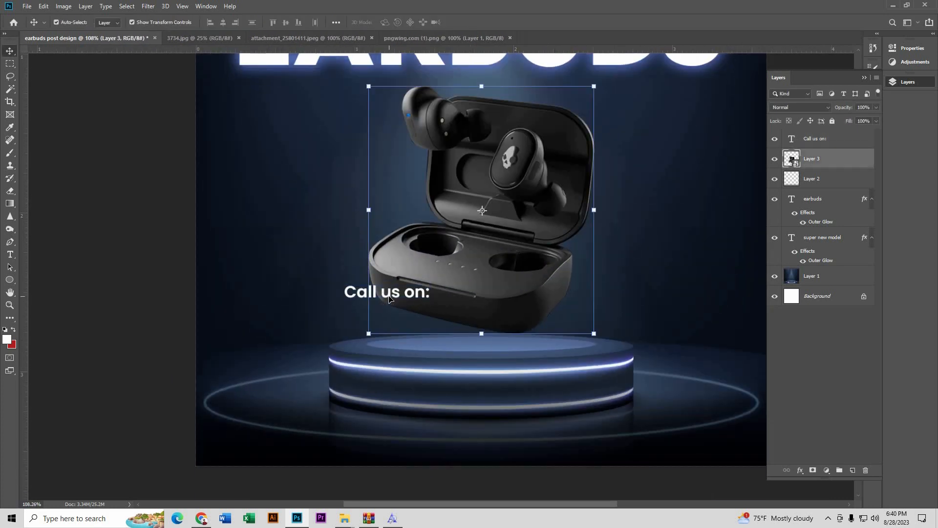
click(368, 296)
drag(358, 298, 228, 424)
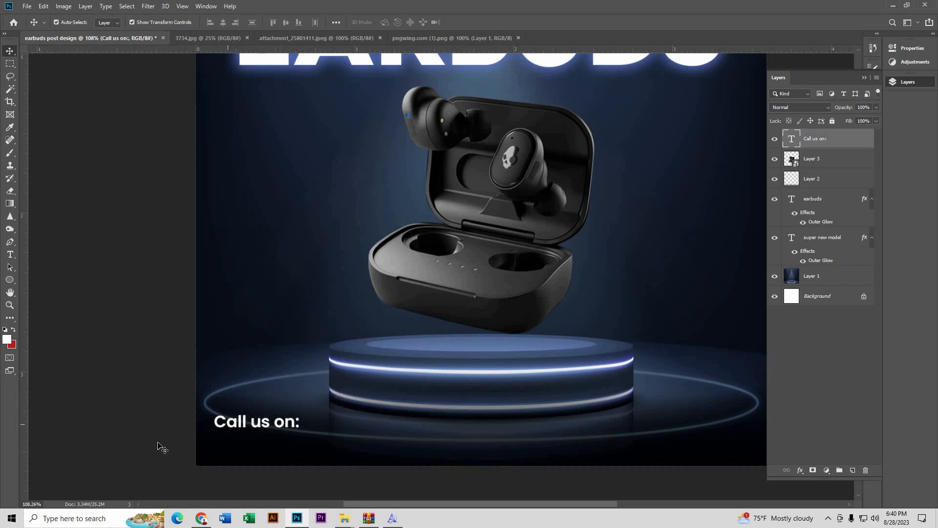
click(207, 450)
Step: Alt-drag a copy of the line just below it and retype it as the contact phone number
scroll(207, 450, up, 4)
scroll(208, 450, down, 2)
drag(258, 362, 262, 381)
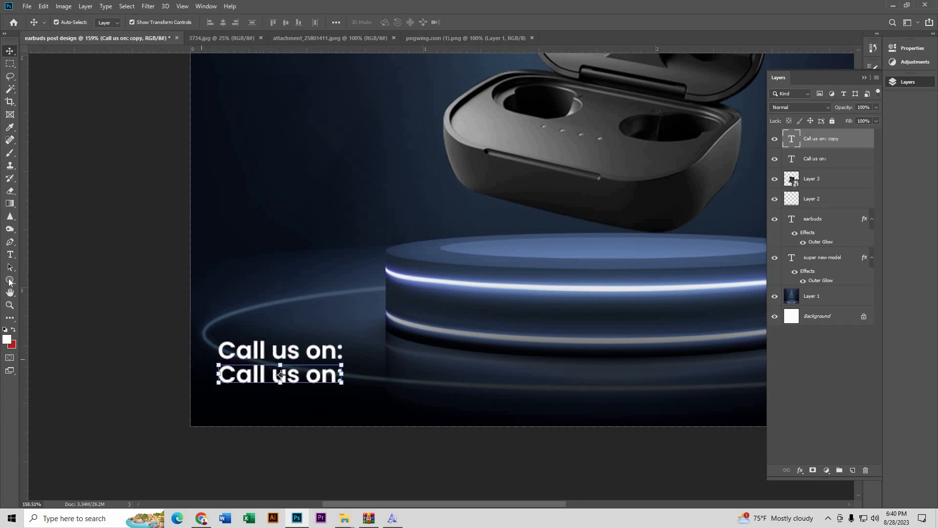
click(10, 254)
click(220, 377)
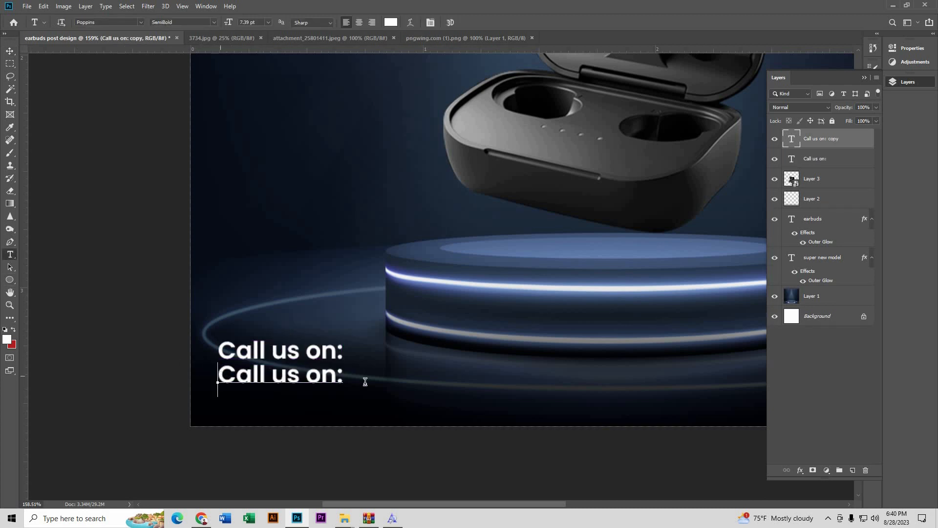
key(ctrl+a)
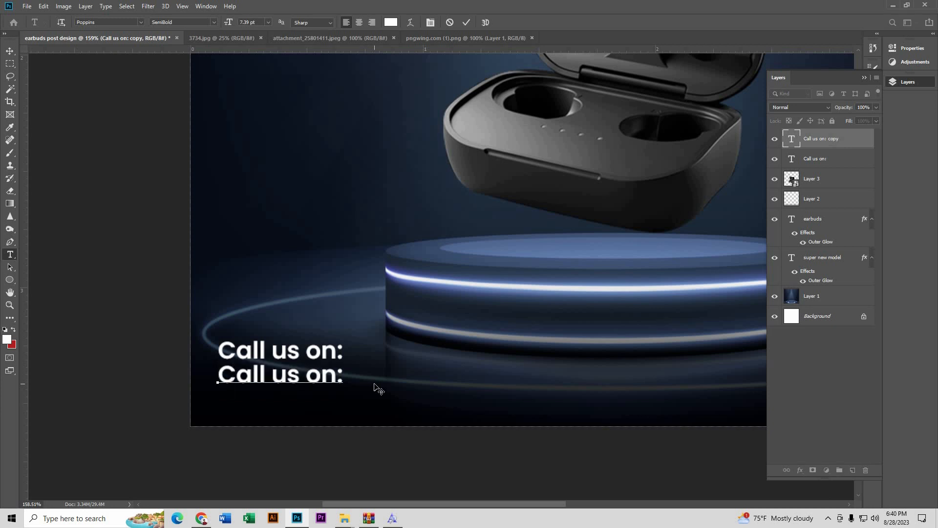
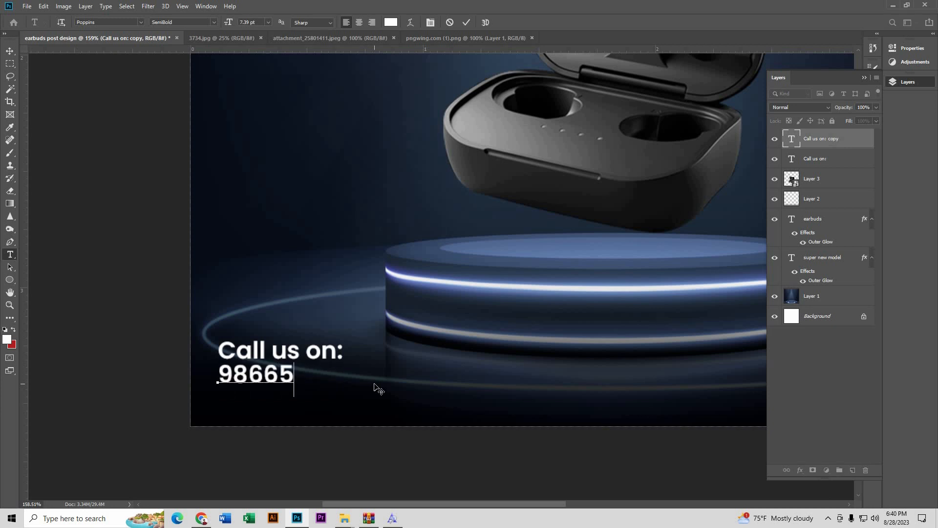
Step: Enlarge the phone number to about 172% and move it slightly lower
click(7, 51)
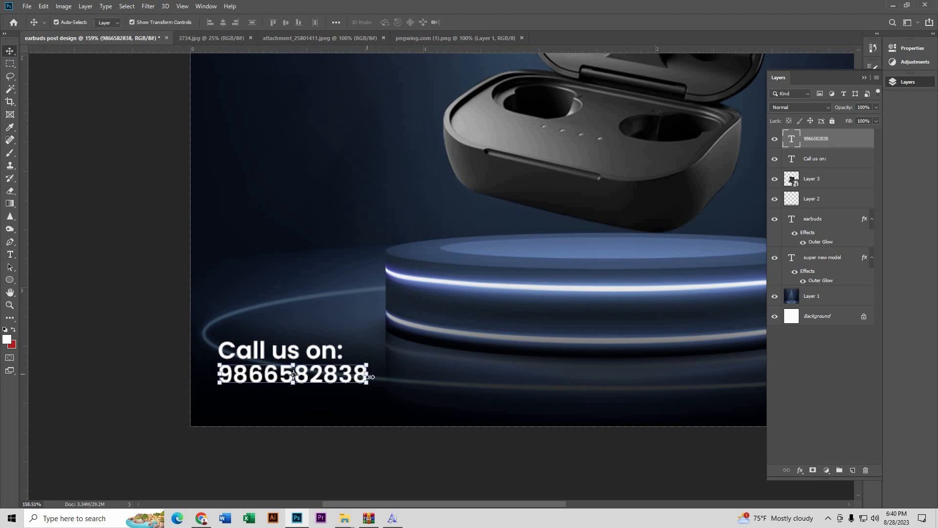
drag(371, 377, 477, 379)
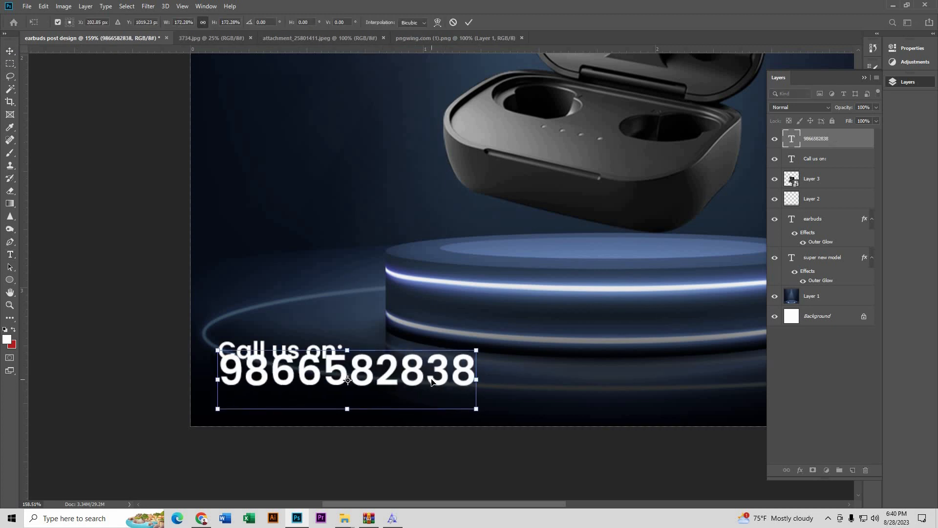
key(Return)
scroll(258, 384, up, 2)
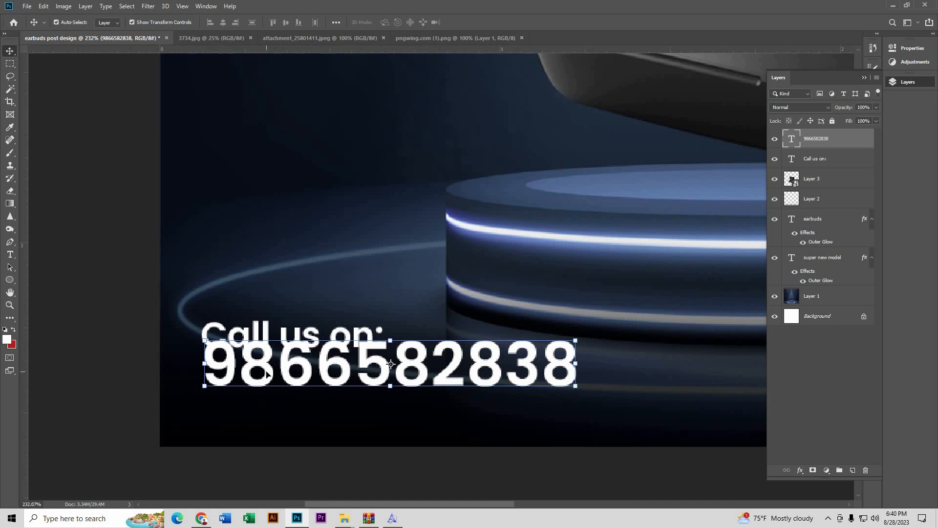
drag(267, 374, 264, 390)
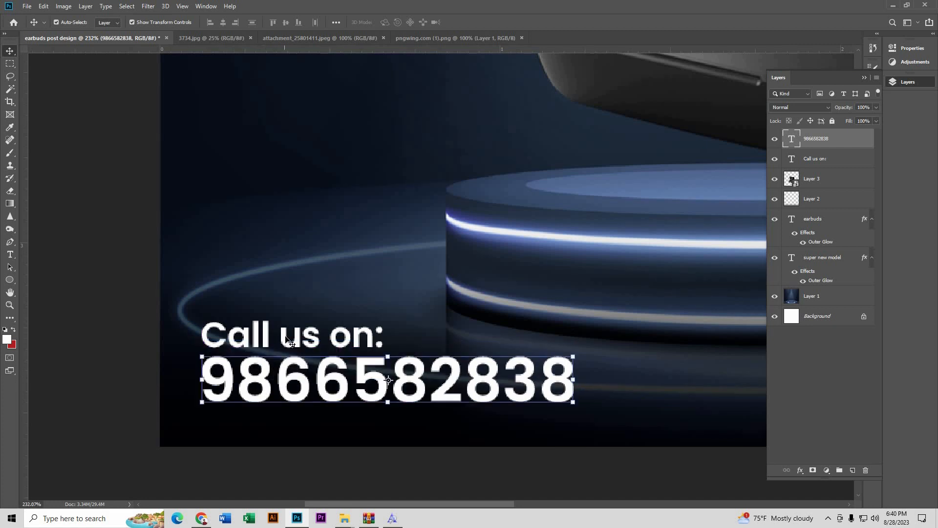
click(142, 346)
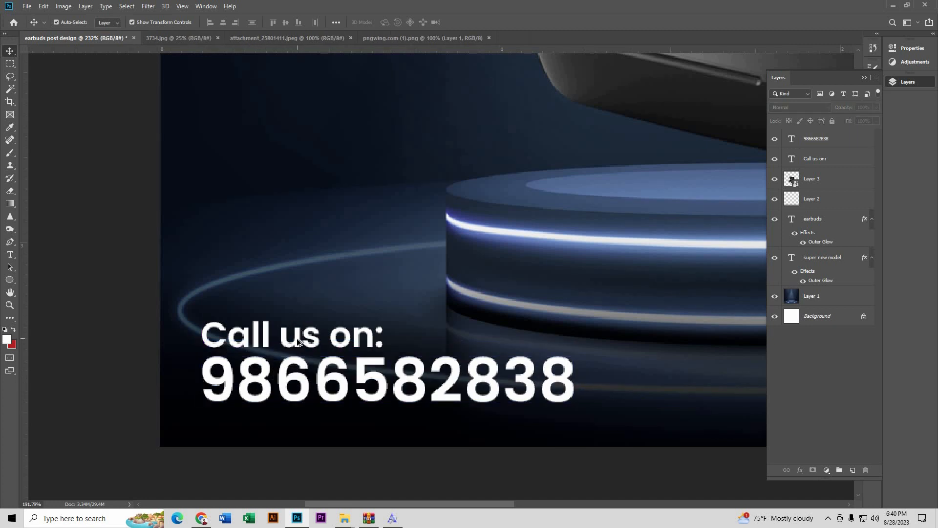
scroll(299, 342, down, 4)
scroll(299, 342, up, 3)
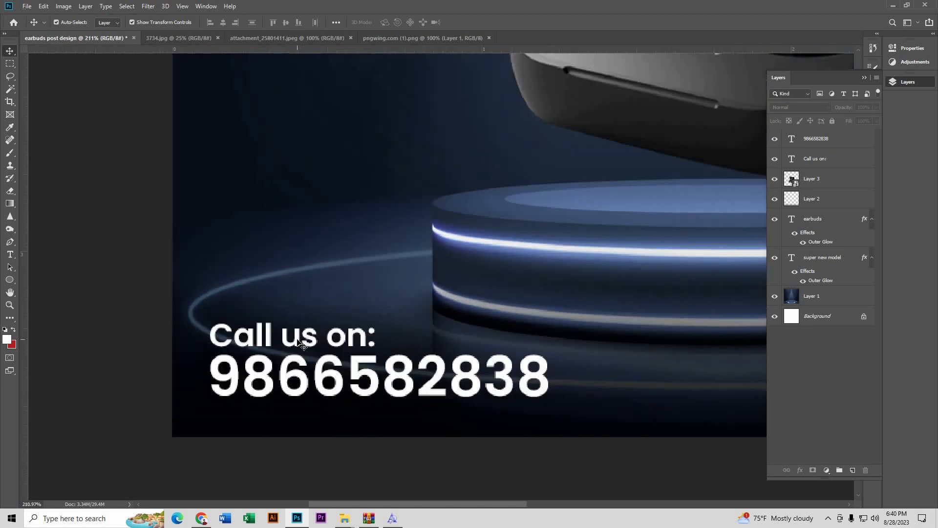
Step: Nudge 'Call us on:' down one step toward the phone number and reselect the number
click(309, 341)
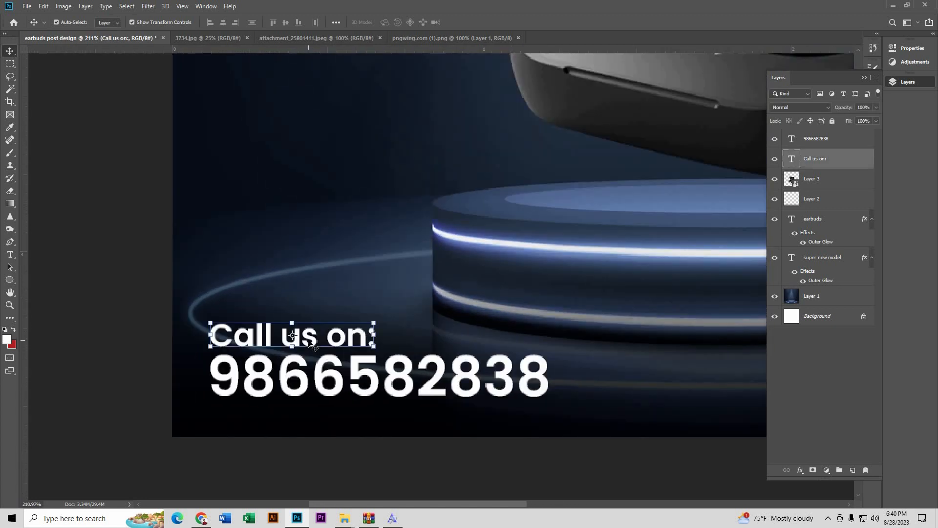
key(Down)
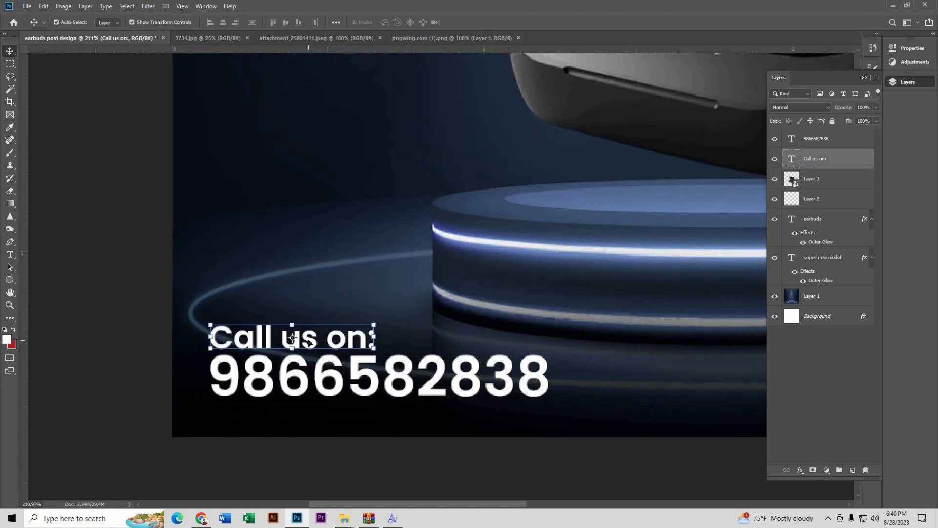
click(49, 347)
scroll(104, 360, down, 4)
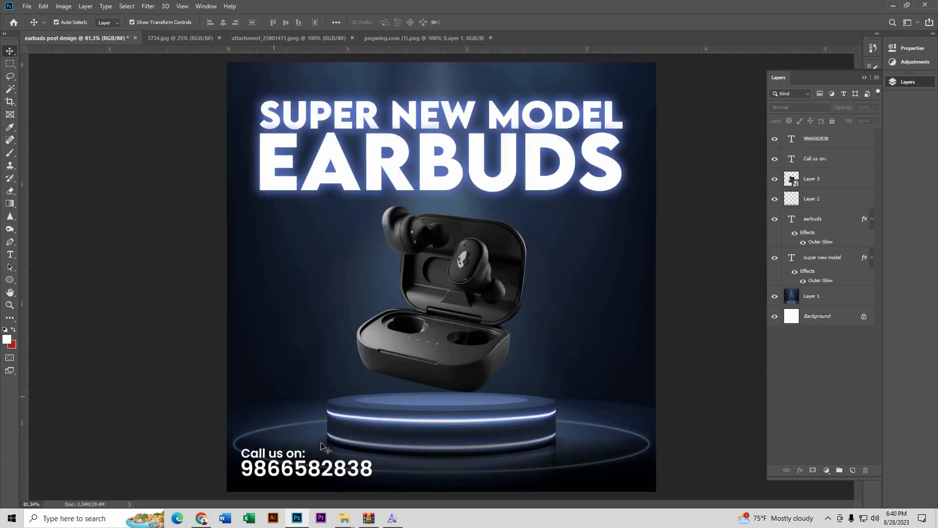
click(292, 456)
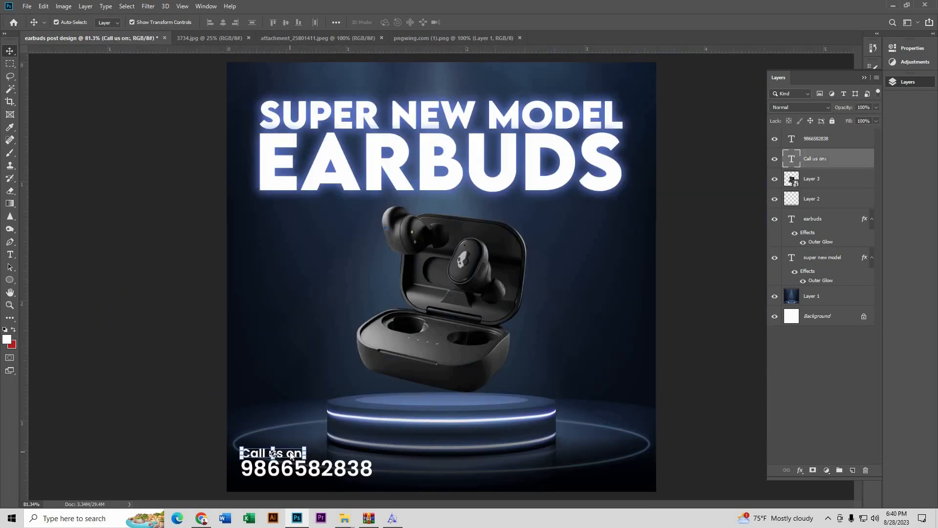
click(211, 447)
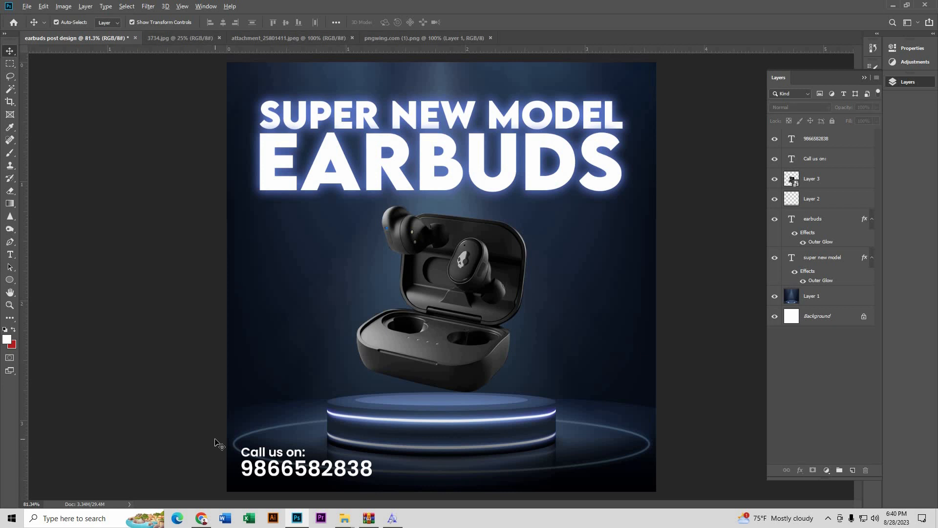
scroll(371, 450, down, 4)
scroll(423, 448, up, 3)
click(371, 456)
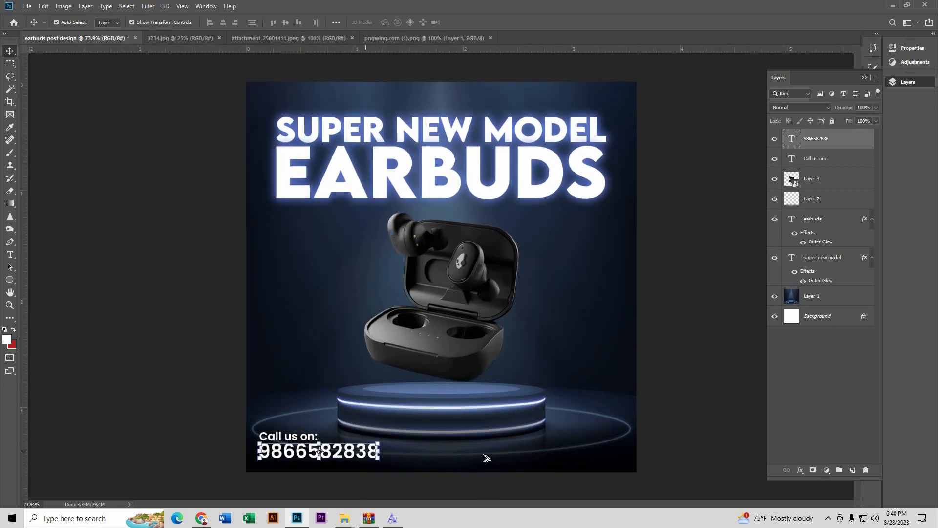
scroll(372, 455, up, 3)
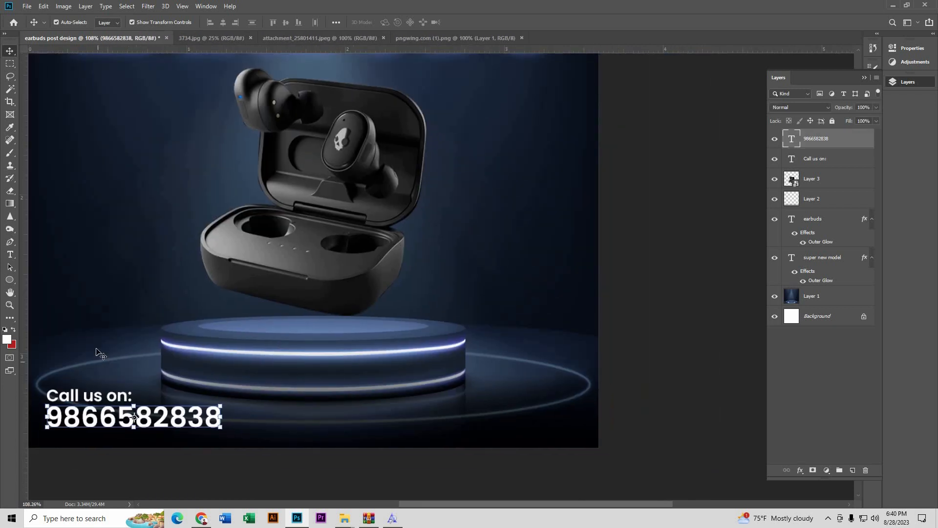
Step: Alt-drag a copy of 'Call us on:' to the bottom right and retype it as the contact's e-mail address
click(96, 348)
click(115, 399)
drag(115, 399, 555, 425)
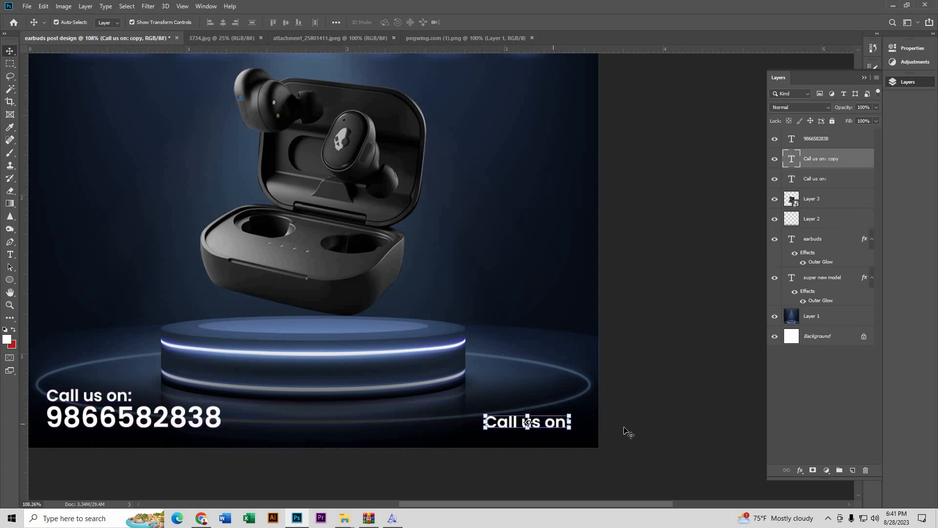
scroll(508, 432, up, 3)
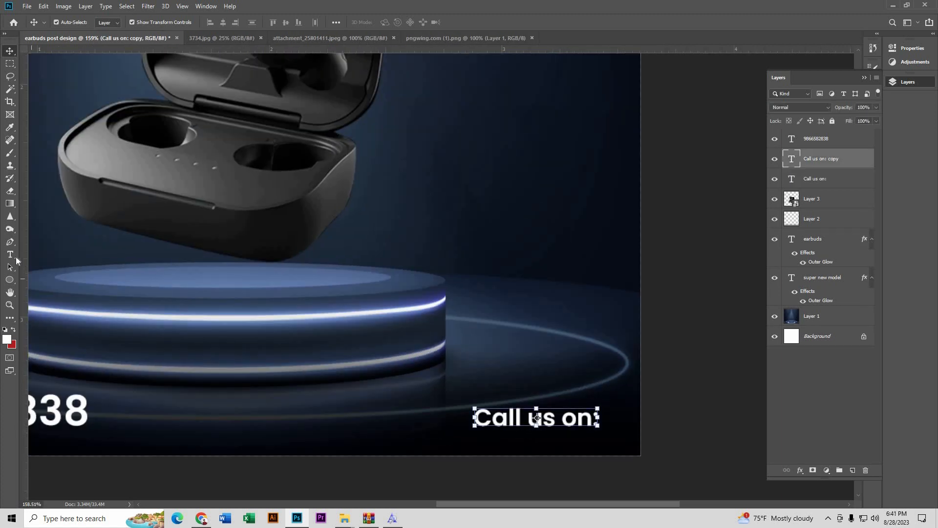
click(10, 255)
triple_click(547, 422)
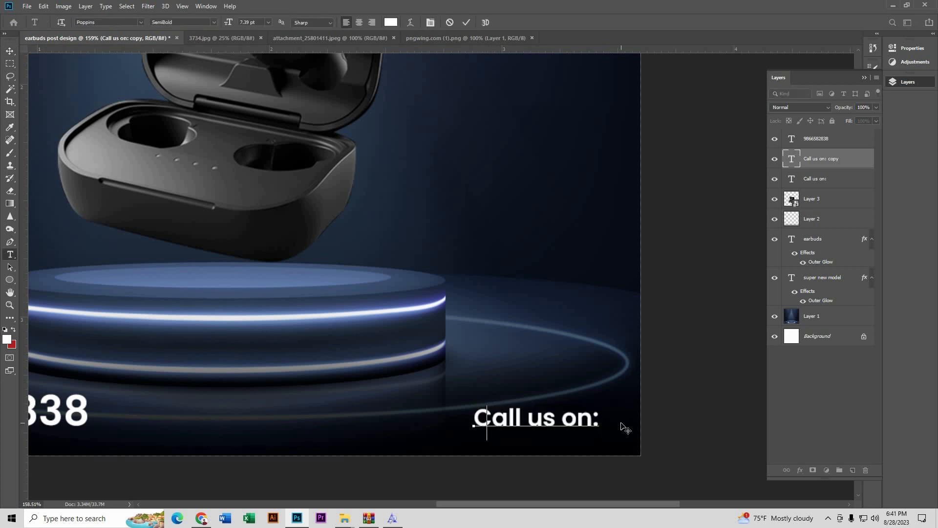
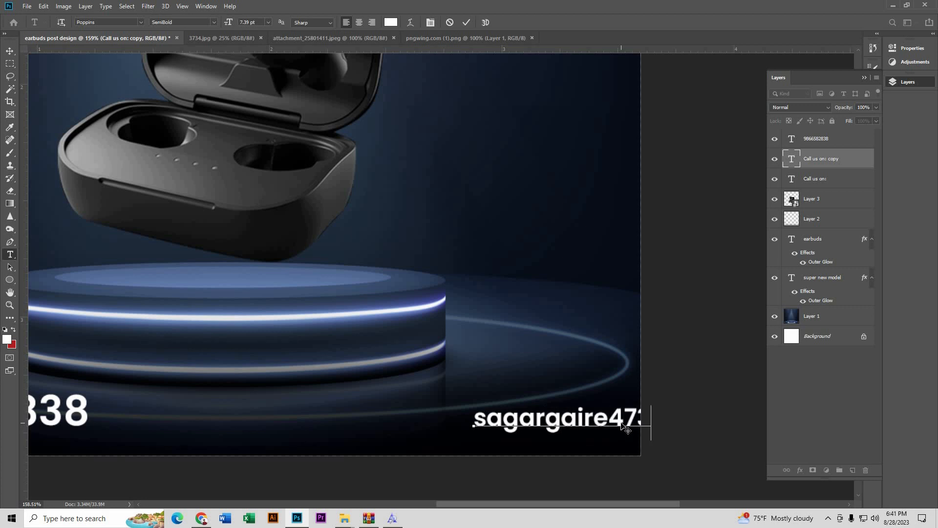
Step: Move the e-mail line left inside the poster and scale it down to about 60%
click(9, 51)
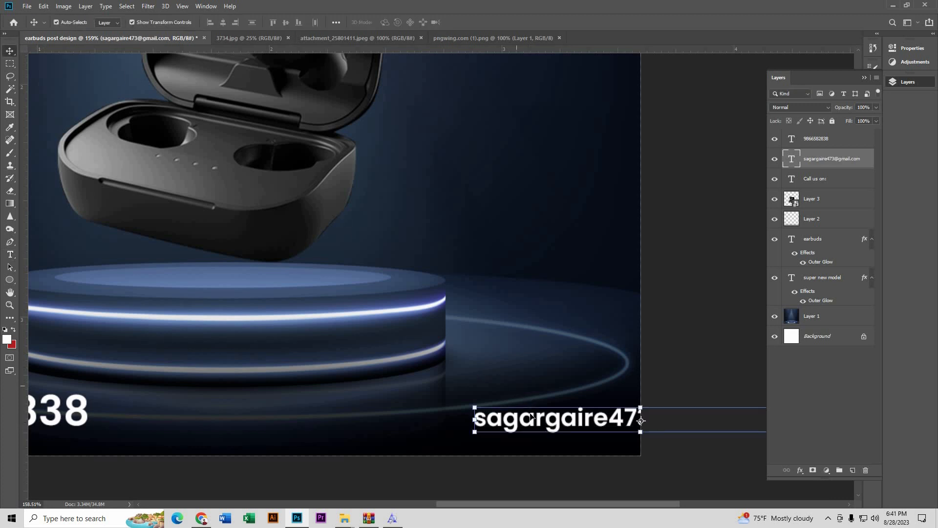
drag(488, 418, 287, 417)
scroll(574, 363, down, 3)
drag(398, 394, 473, 397)
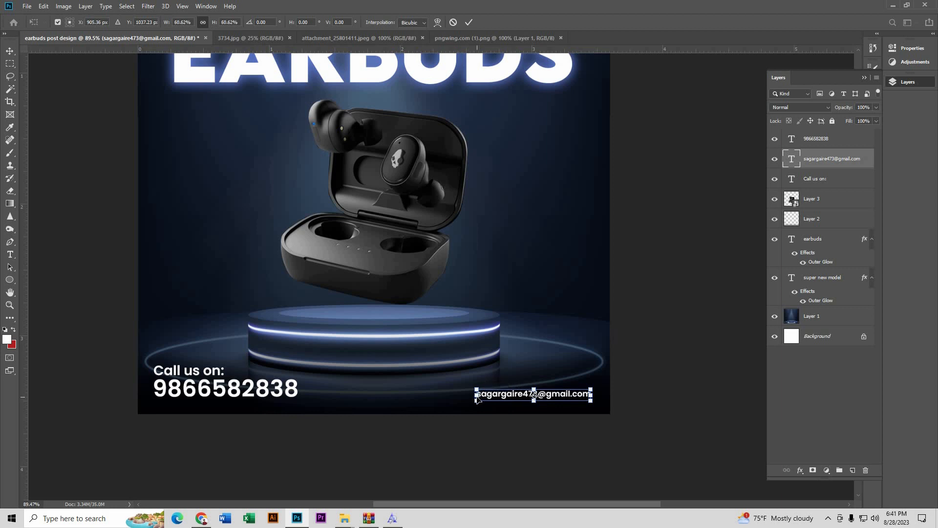
Step: Confirm the e-mail resize, add a guide below the contact lines, and nudge the e-mail slightly right
key(Return)
click(287, 393)
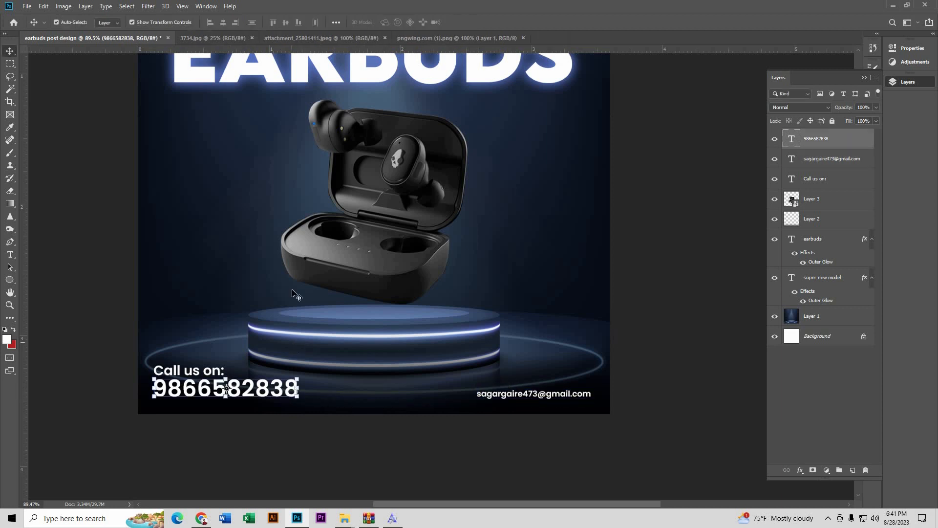
drag(294, 52, 337, 397)
scroll(655, 408, up, 3)
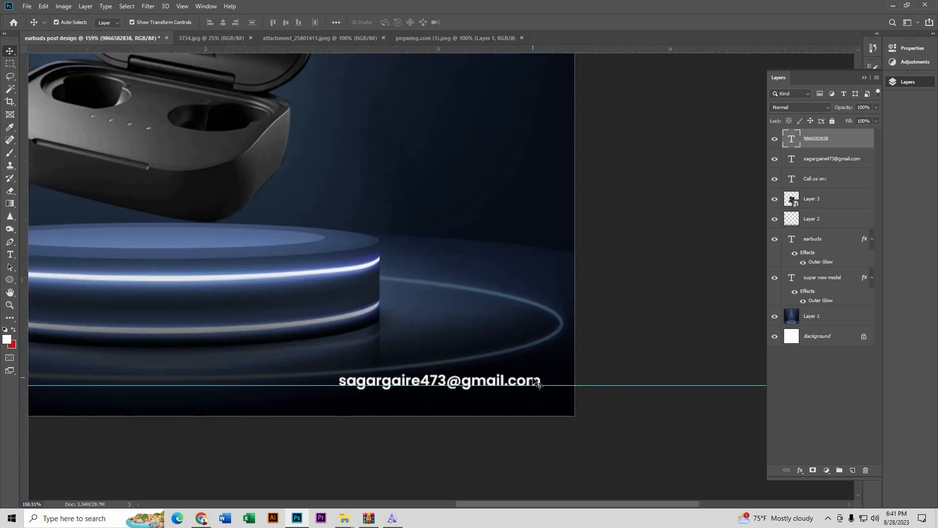
drag(538, 383, 546, 383)
Step: Drag the bottom guide back into the ruler and Alt-drag a copy of 'Call us on:' onto the podium
click(645, 358)
scroll(644, 357, down, 3)
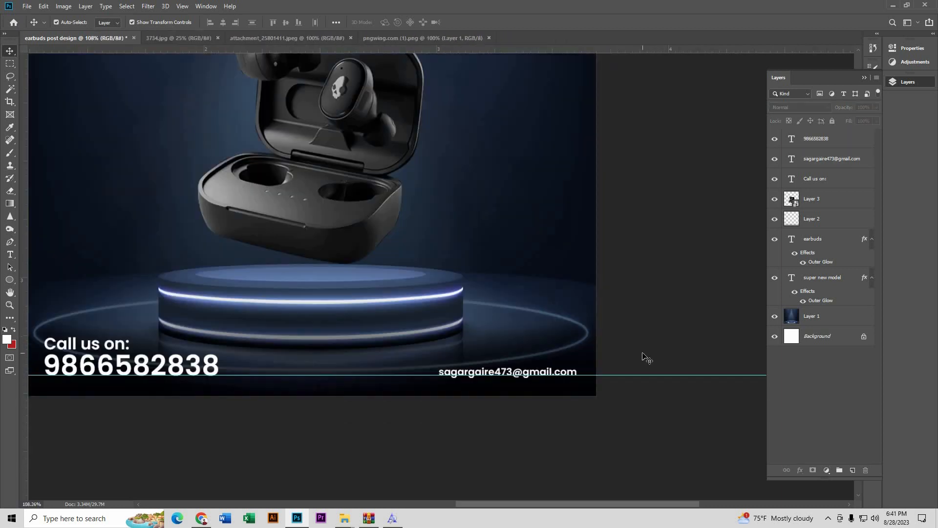
scroll(625, 386, down, 2)
scroll(508, 423, down, 1)
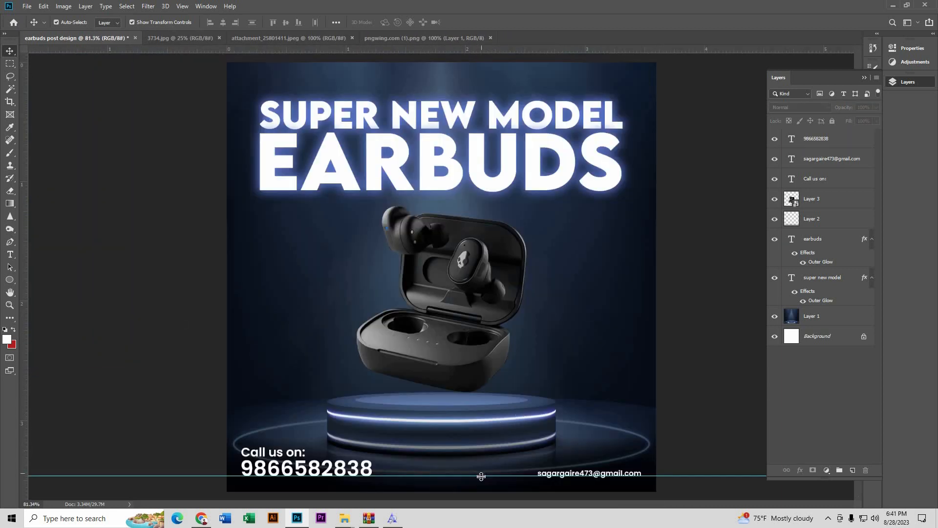
drag(481, 477, 494, 48)
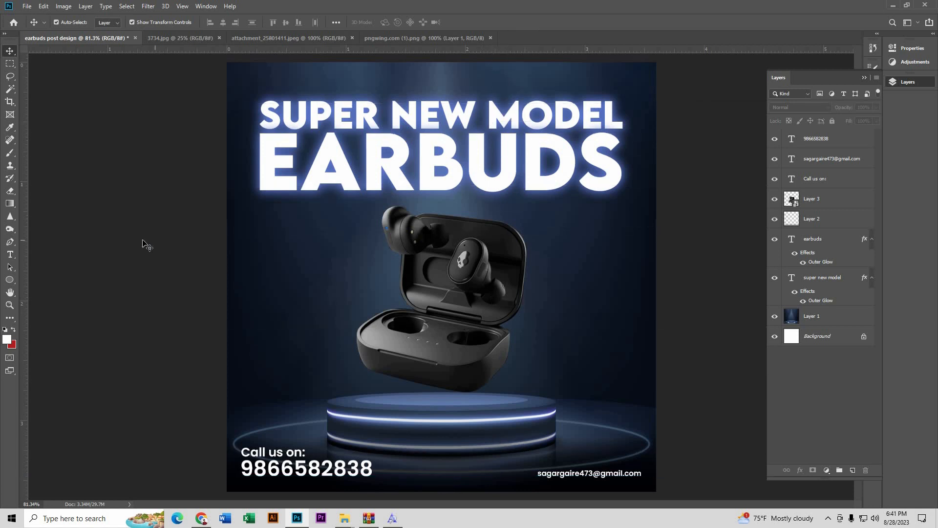
scroll(464, 376, down, 1)
scroll(469, 386, up, 1)
scroll(469, 386, down, 1)
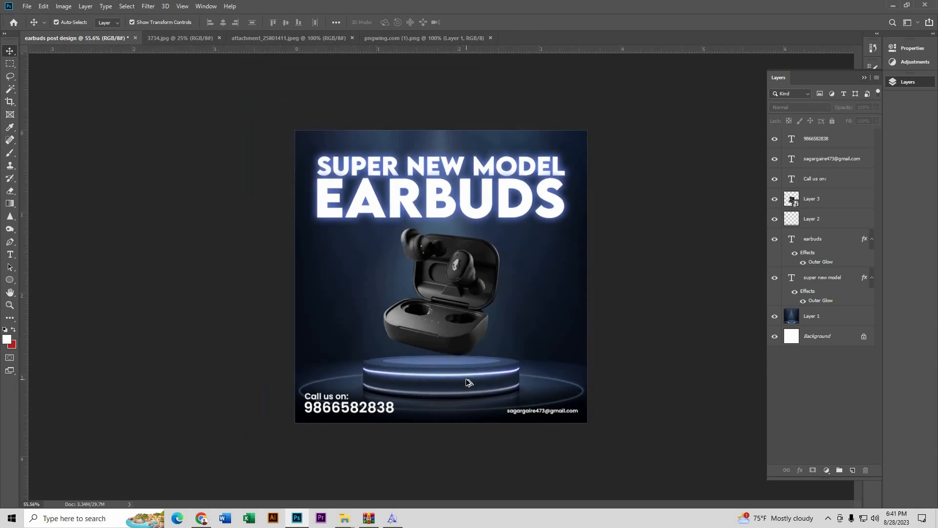
scroll(468, 381, up, 2)
scroll(474, 405, down, 1)
scroll(484, 422, up, 2)
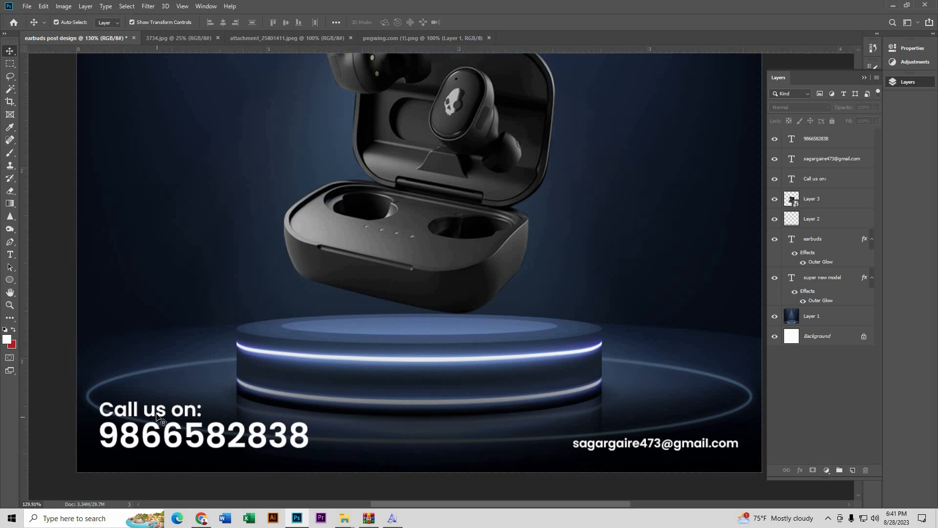
drag(160, 419, 557, 387)
scroll(419, 386, up, 3)
Step: Retype the podium copy as 'ORDER NOW' and align it to the poster's horizontal centre
click(15, 255)
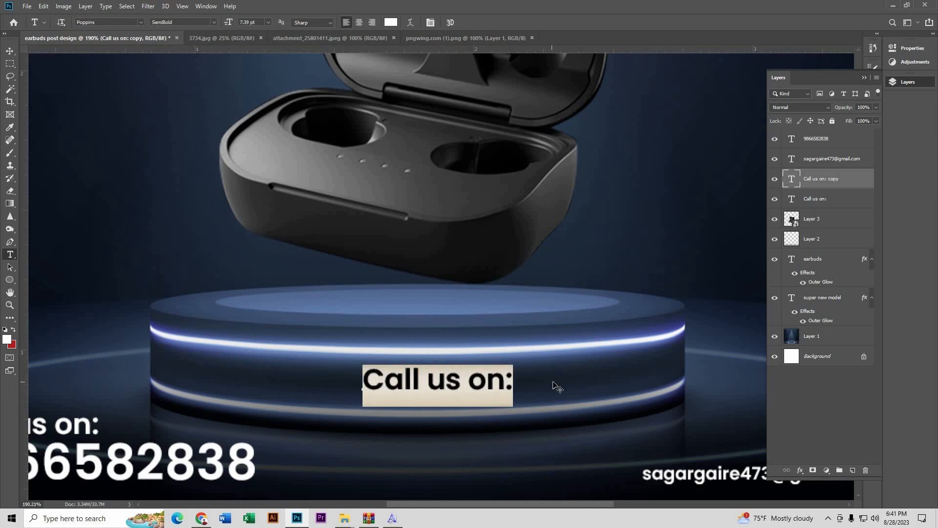
text(ORD)
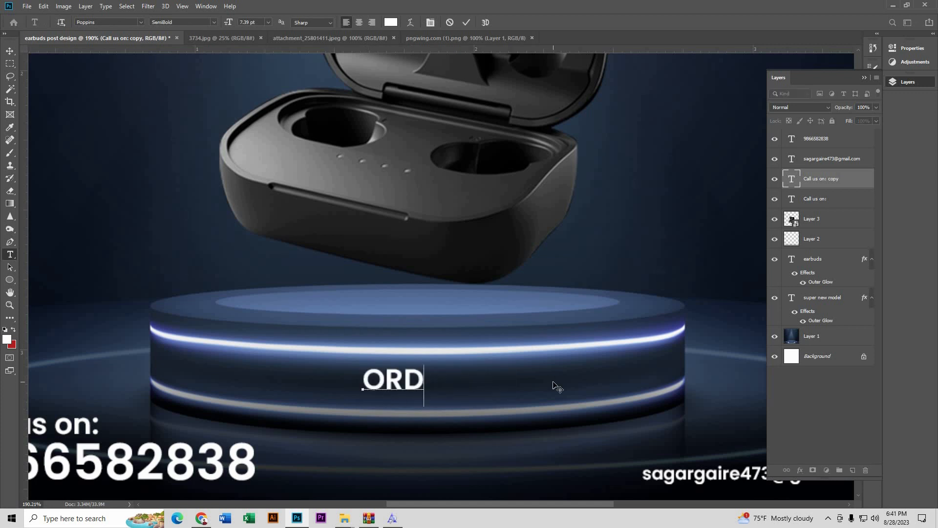
text(ER NOW)
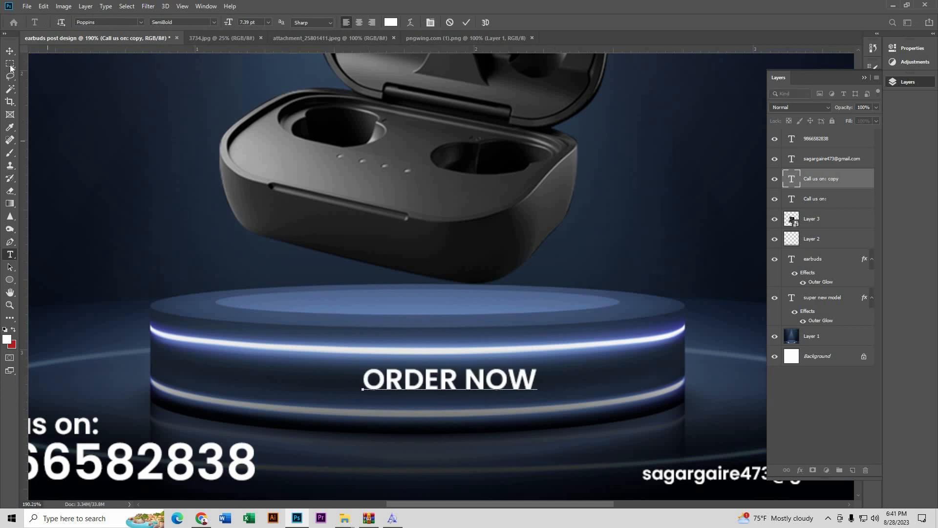
click(10, 51)
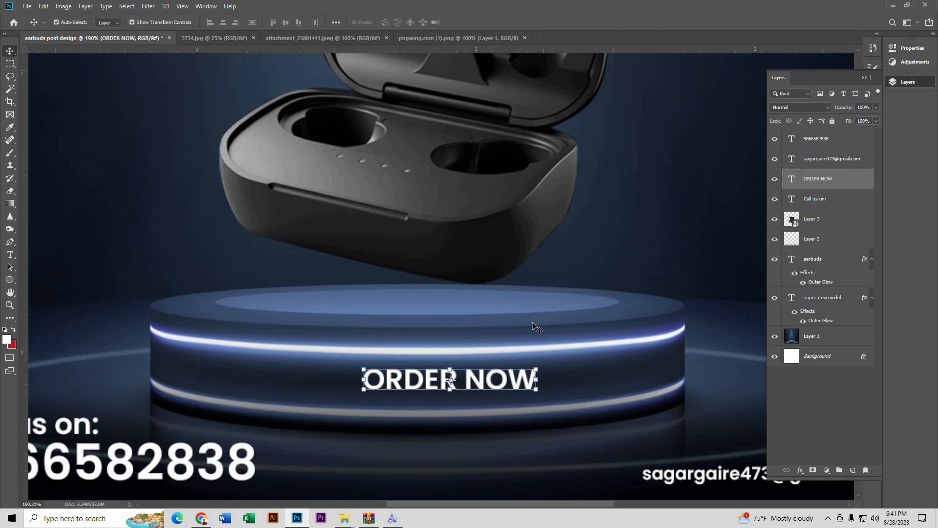
click(224, 25)
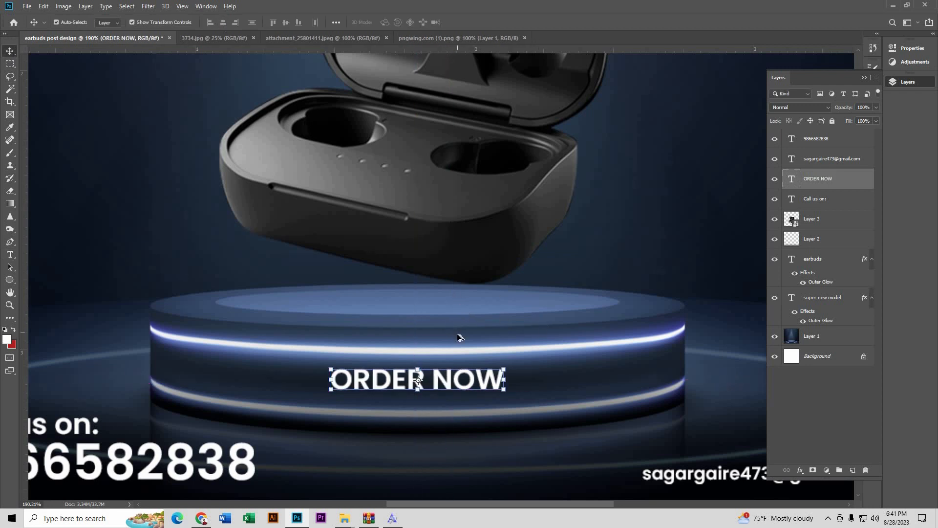
scroll(459, 337, down, 3)
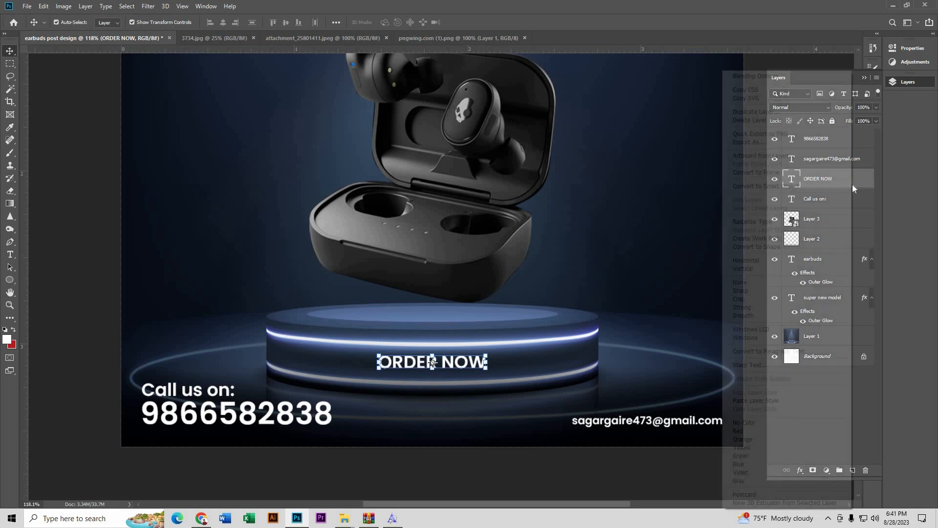
Step: Paste the headline's outer-glow layer style onto ORDER NOW, then switch to the attachment_25801411.jpeg document
right_click(853, 187)
click(762, 400)
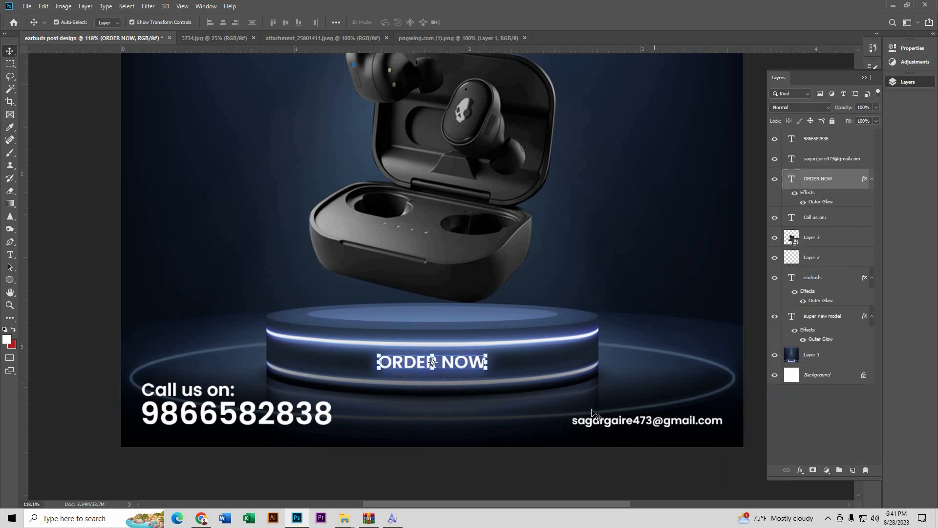
click(96, 327)
scroll(267, 391, down, 5)
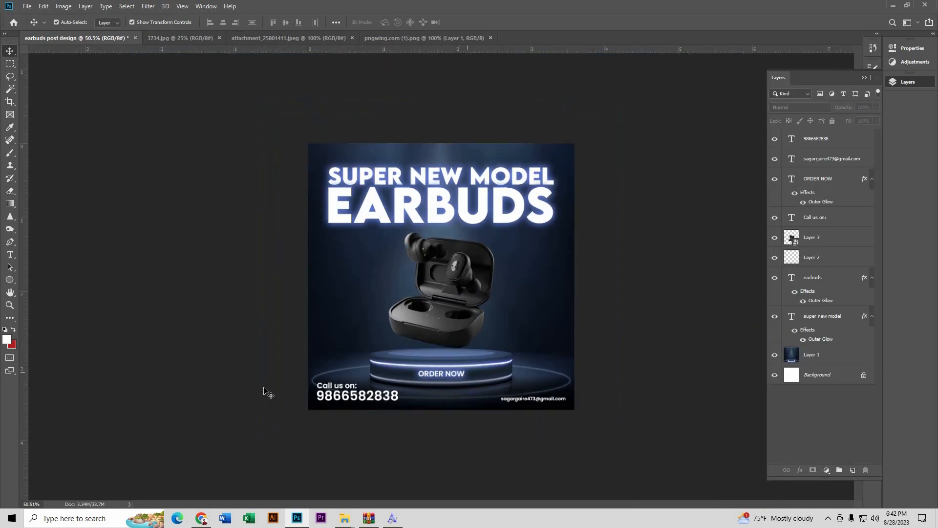
scroll(448, 360, up, 2)
scroll(451, 337, down, 2)
scroll(453, 337, up, 3)
scroll(470, 340, up, 1)
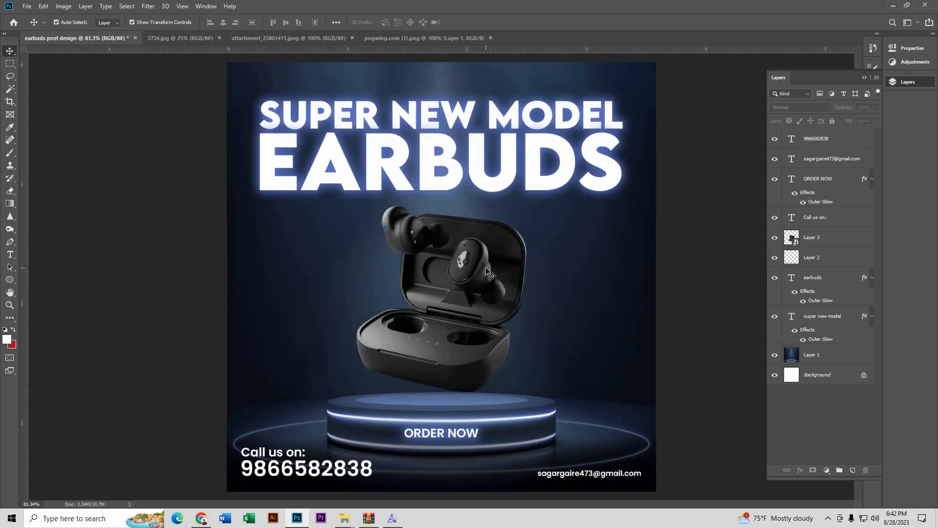
click(303, 41)
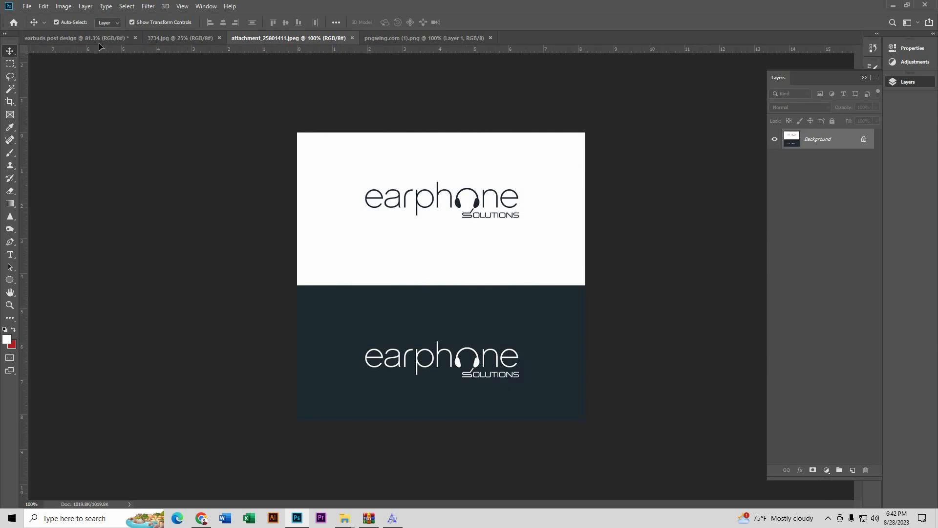
Step: Paste the earphone logo into the earbuds poster and shift it slightly right
click(118, 39)
key(ctrl+v)
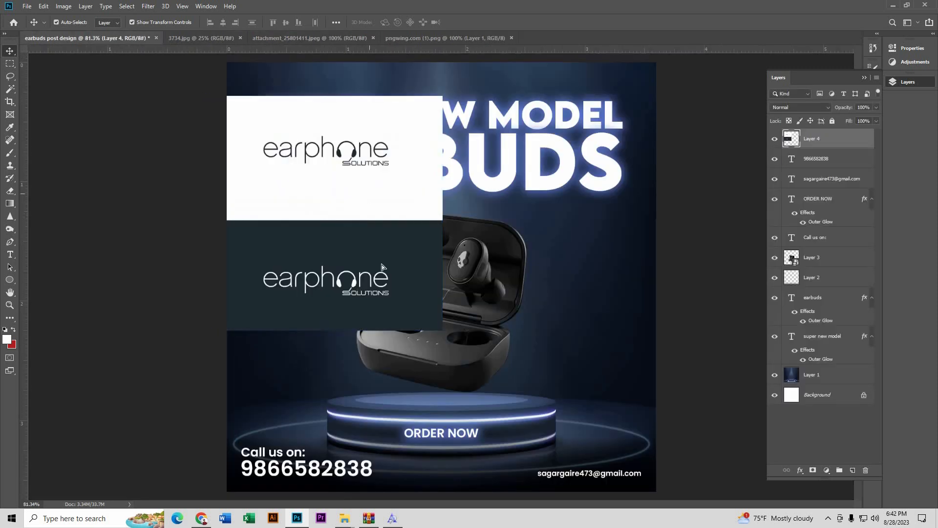
scroll(326, 217, up, 3)
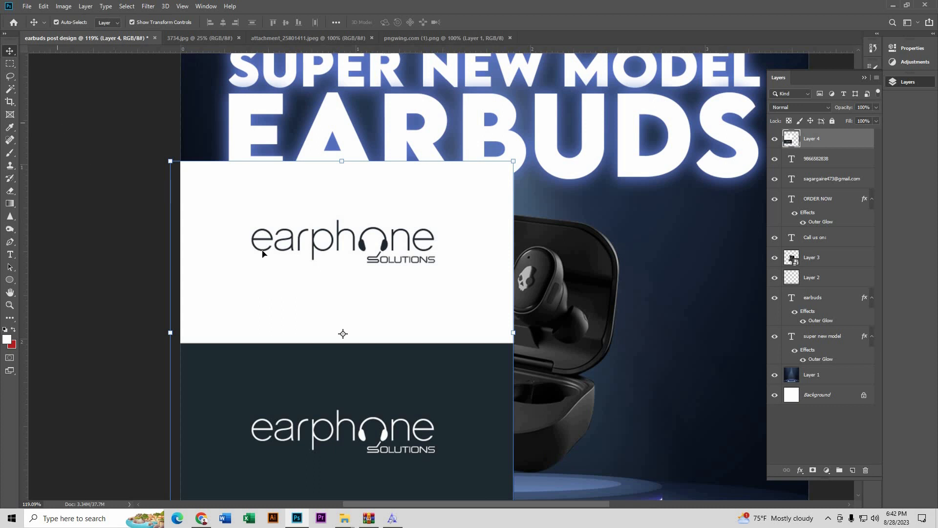
drag(262, 253, 313, 253)
Step: Marquee the black logo, inverse the selection, delete everything outside it, and deselect
key(m)
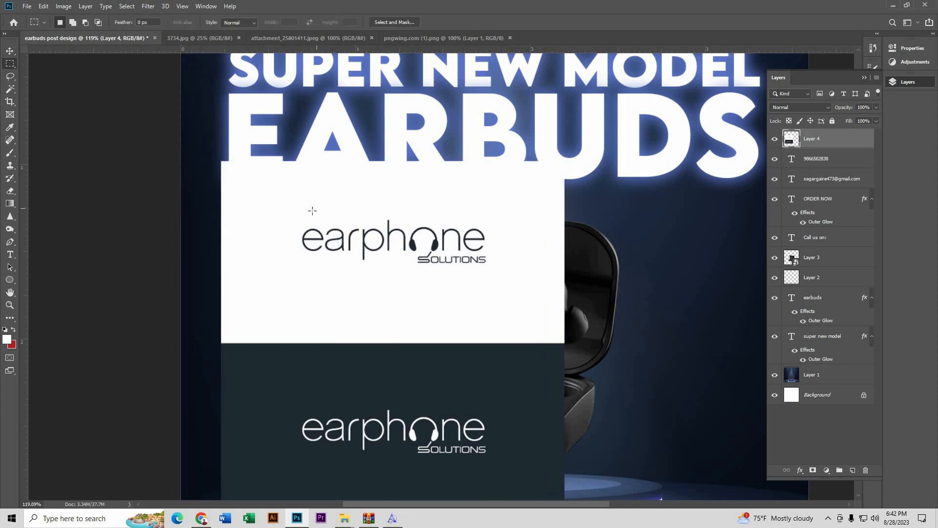
drag(294, 213, 505, 276)
click(127, 6)
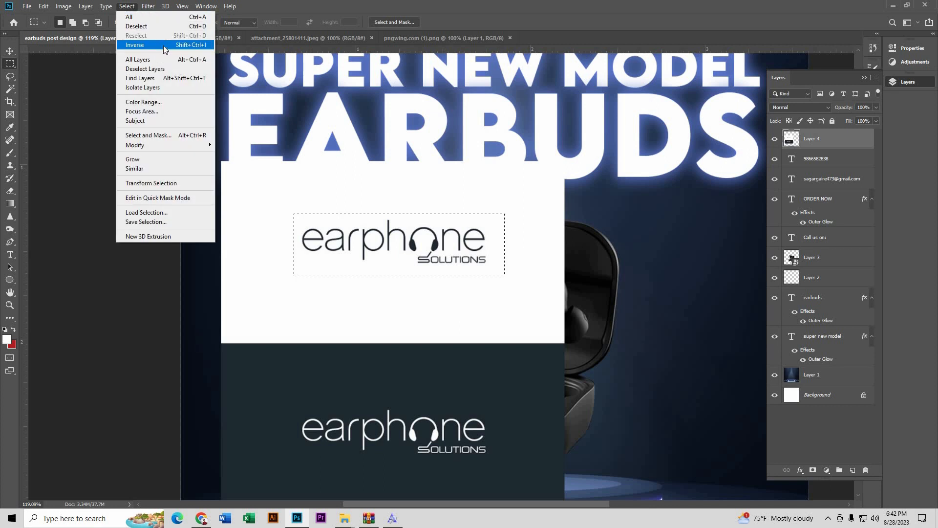
click(163, 46)
key(Delete)
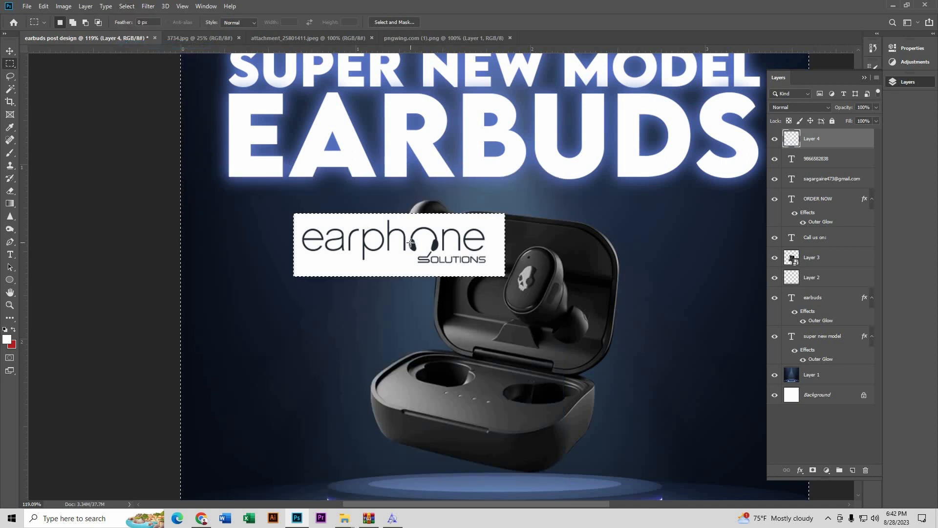
click(127, 6)
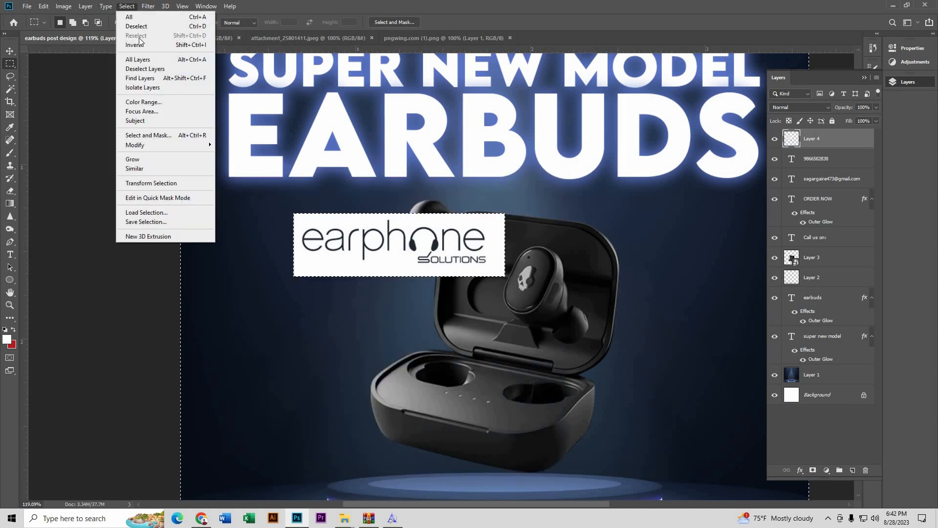
click(195, 26)
click(9, 50)
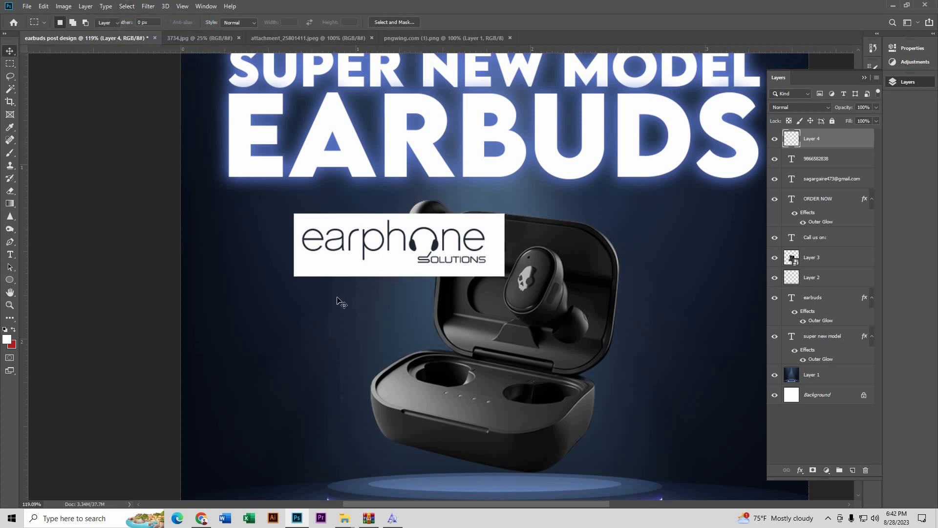
Step: Fit the poster on screen and move the earphone logo to the top-left corner
key(ctrl+0)
drag(420, 243, 368, 114)
scroll(225, 82, up, 4)
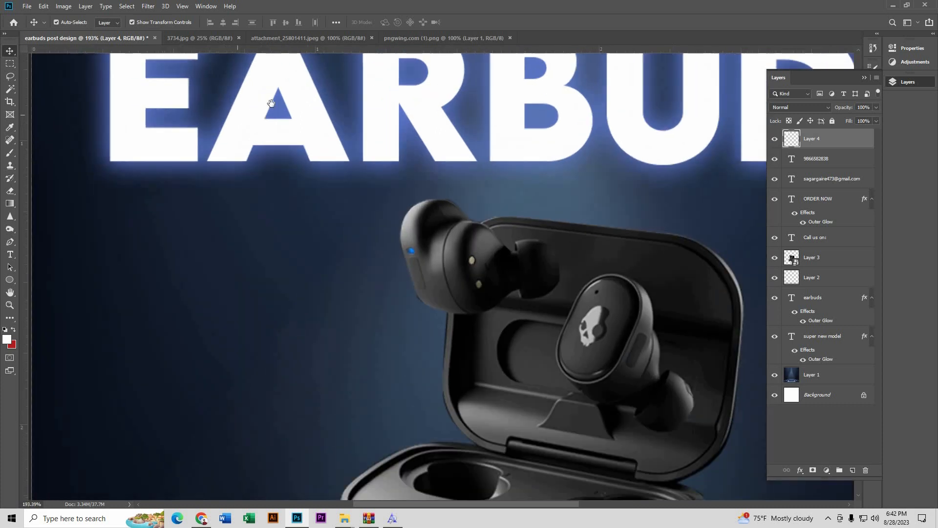
drag(270, 103, 325, 368)
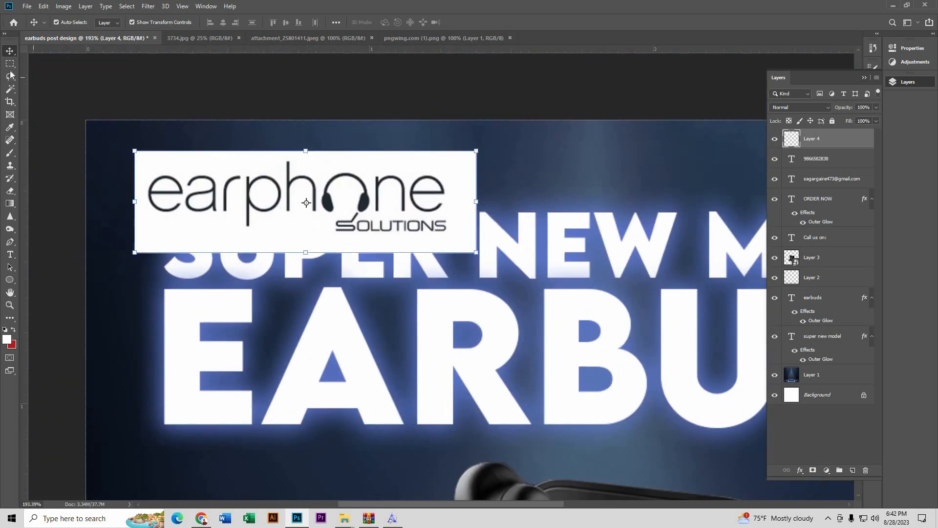
Step: Magic Wand the logo's white background, extend to Similar, delete it, and deselect
click(11, 90)
click(180, 166)
scroll(184, 164, up, 1)
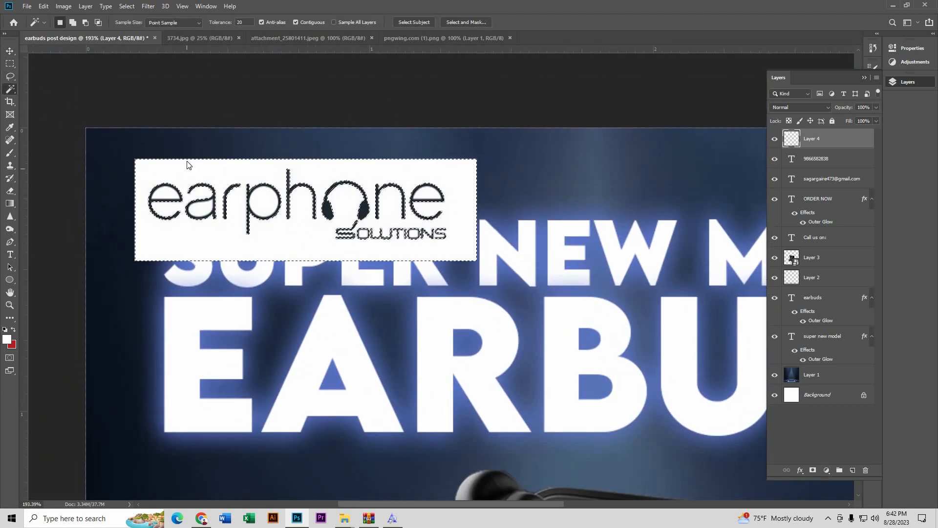
right_click(186, 162)
click(232, 268)
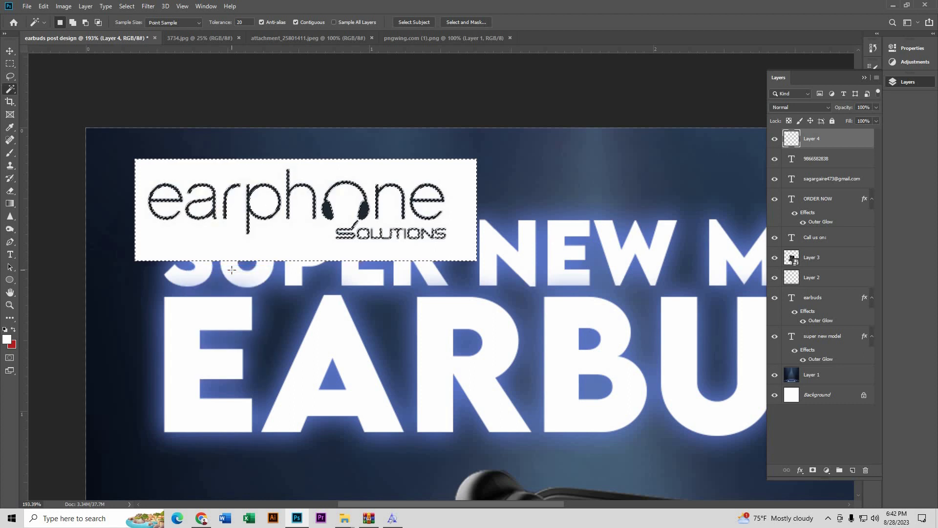
key(Delete)
key(ctrl+d)
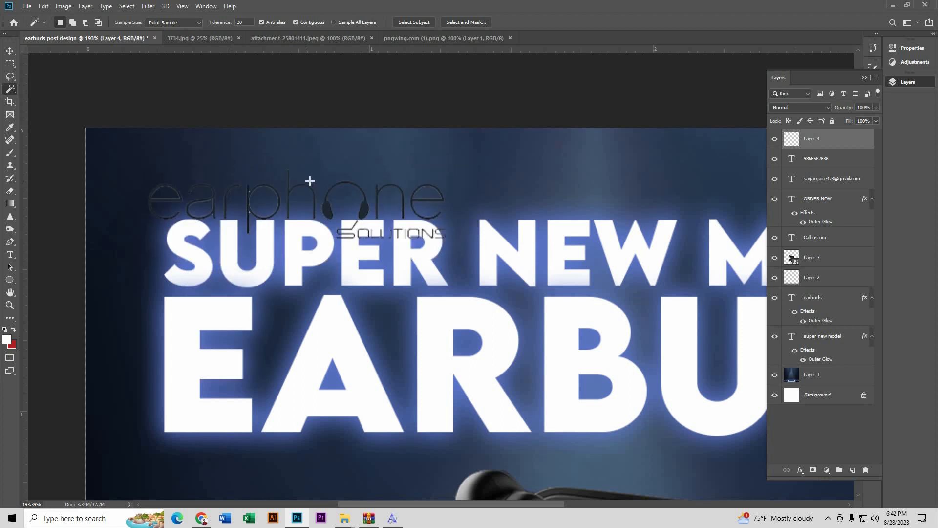
key(c)
key(v)
click(590, 212)
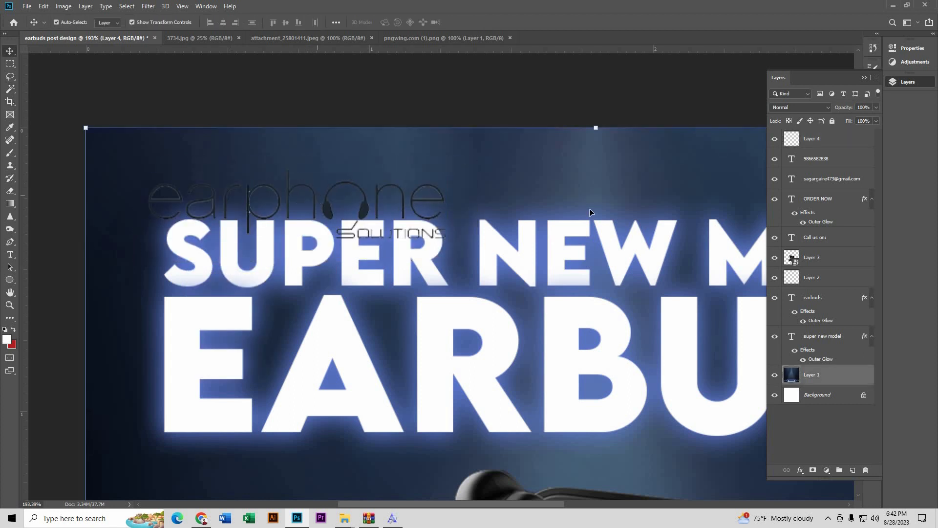
Step: Nudge the logo up-left, give Layer 4 a #ffffff Color Overlay, and scale it to about 50%
drag(332, 209, 308, 182)
right_click(839, 141)
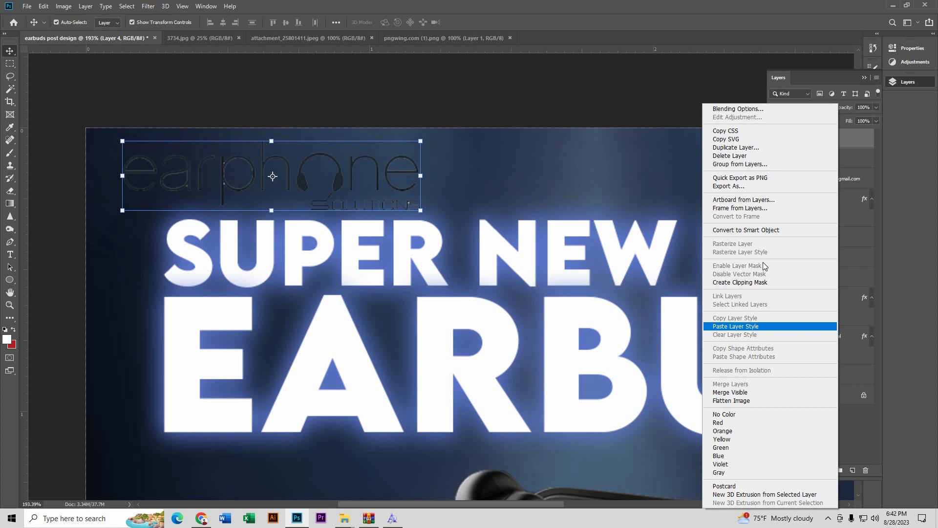
click(746, 111)
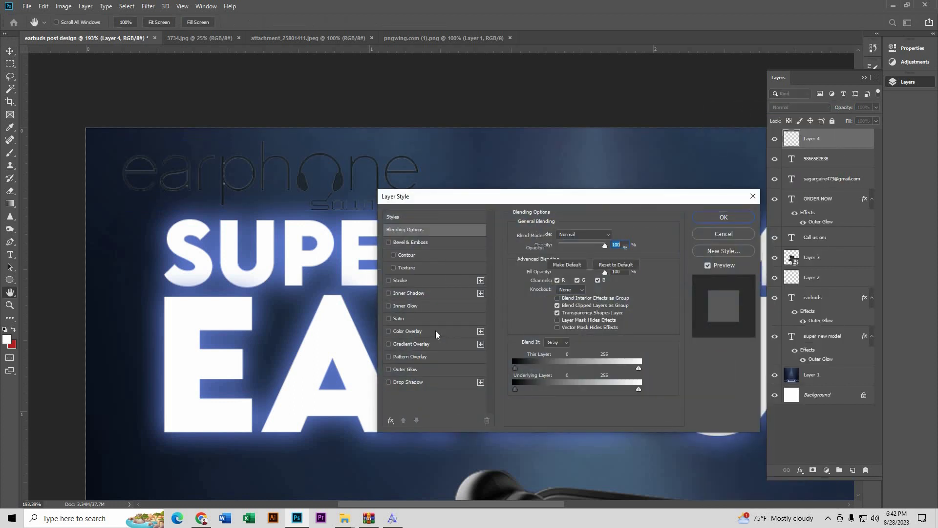
click(436, 331)
click(614, 235)
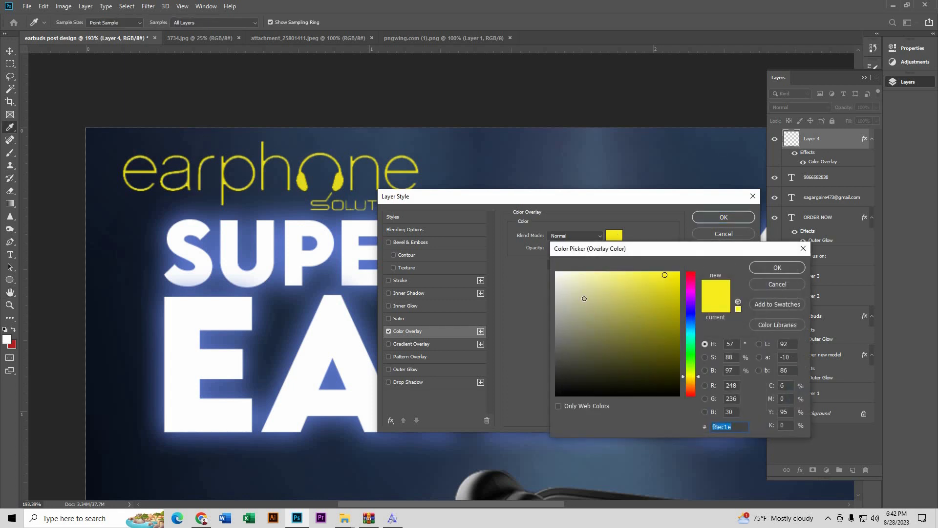
drag(584, 298, 578, 260)
click(765, 267)
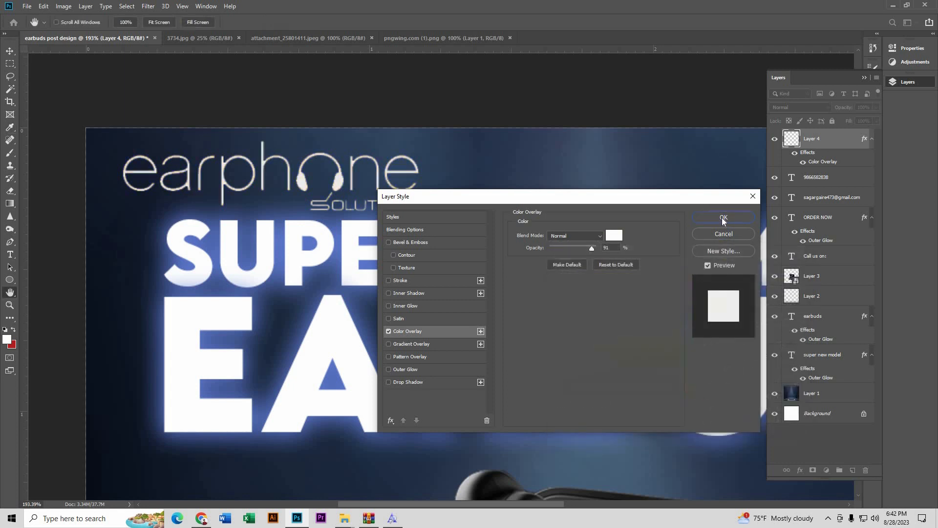
click(722, 218)
scroll(313, 169, down, 6)
drag(372, 172, 292, 169)
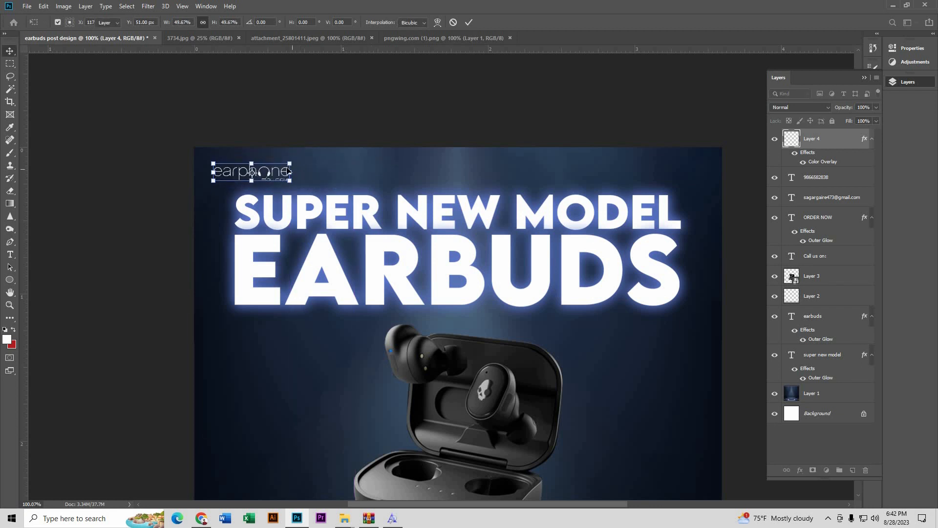
Step: Commit the half-size logo resize, nudge the logo slightly left in the top-left corner, and deselect
key(Return)
click(236, 142)
scroll(241, 146, down, 6)
scroll(281, 178, up, 2)
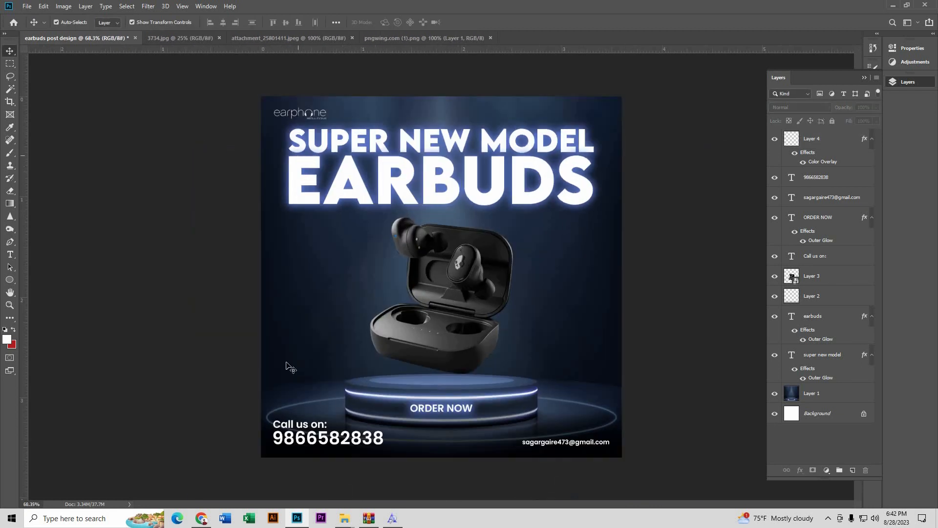
drag(320, 116, 314, 114)
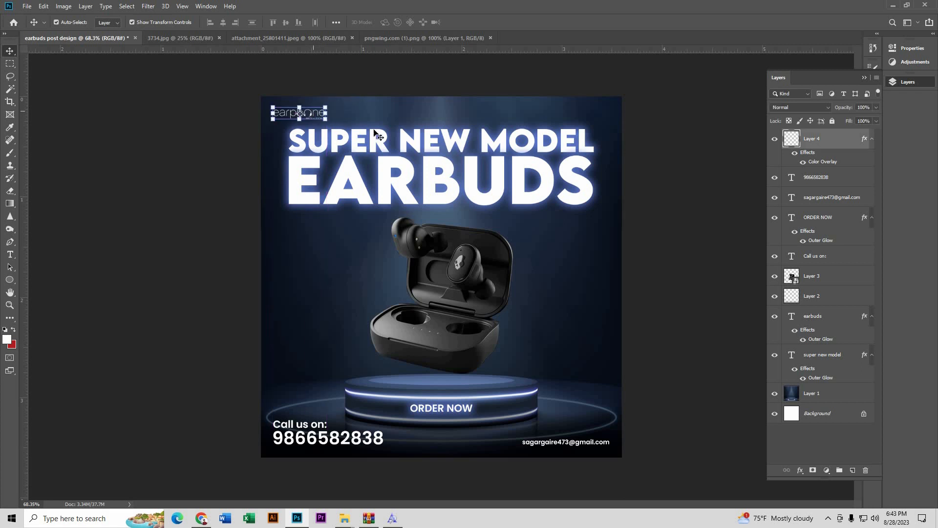
click(382, 86)
scroll(433, 217, down, 4)
scroll(457, 228, up, 3)
scroll(457, 228, down, 4)
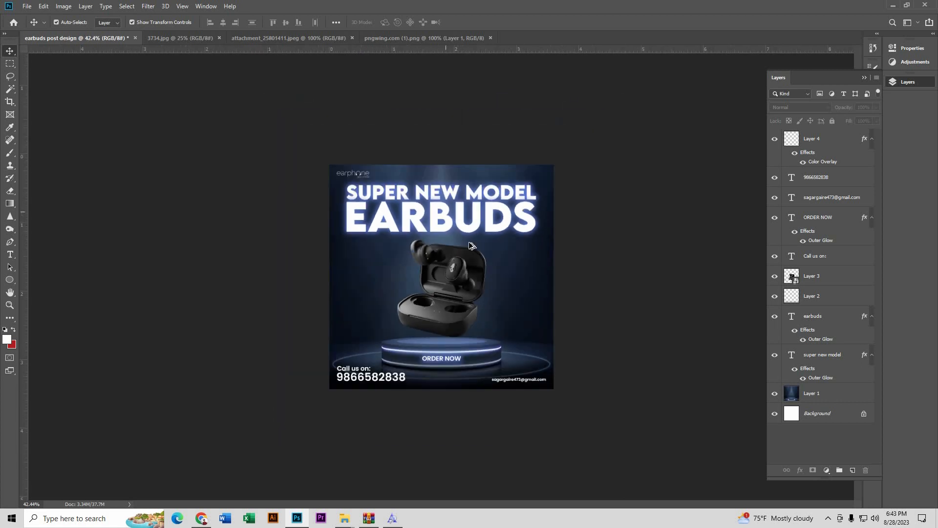
scroll(458, 228, up, 5)
scroll(464, 260, up, 3)
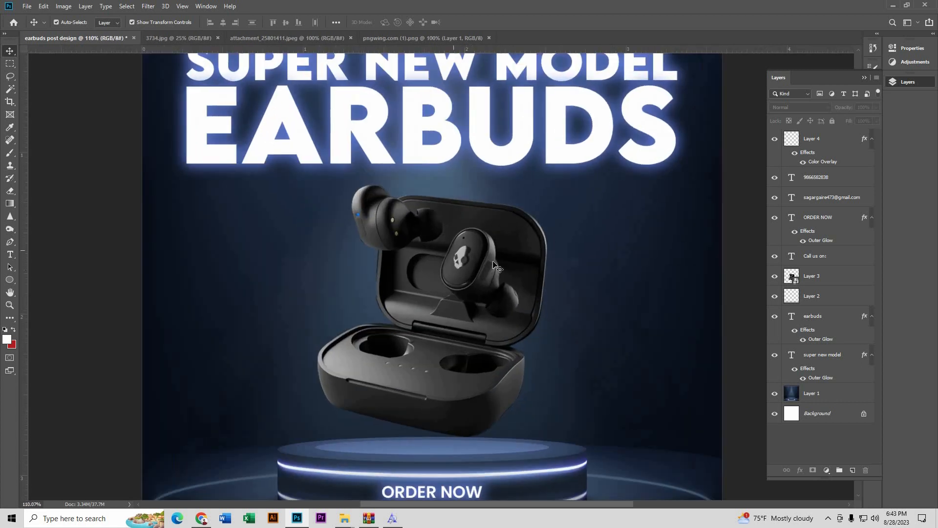
Step: Load the earbuds case (Layer 3) selection and add an empty layer named HIGHLIGHT above it
click(499, 258)
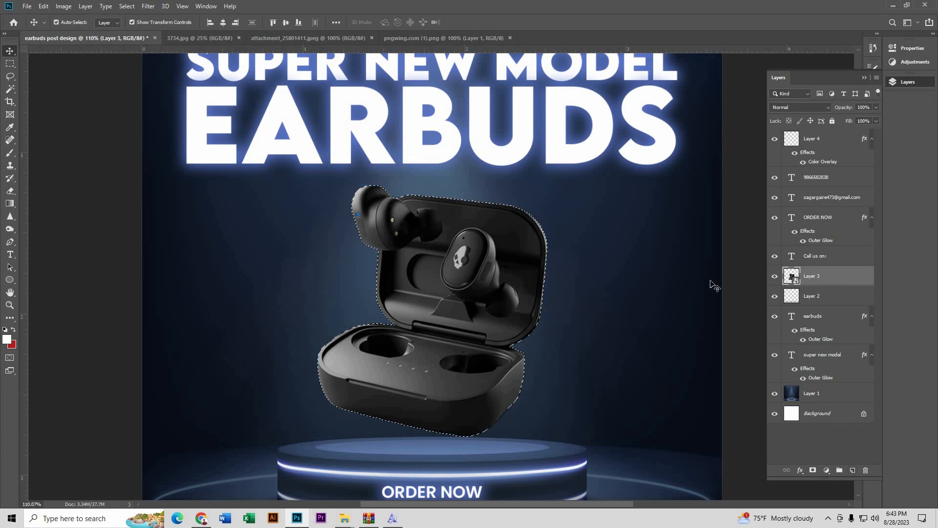
click(853, 470)
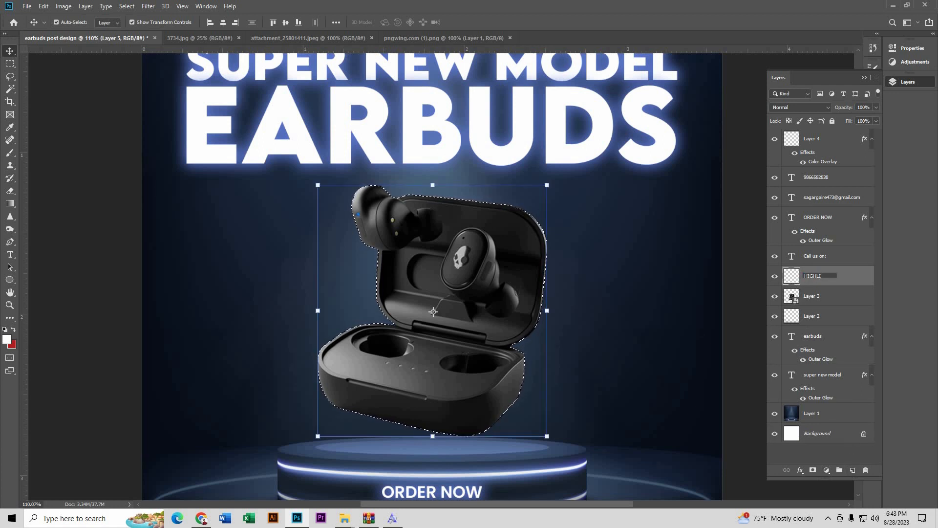
click(11, 155)
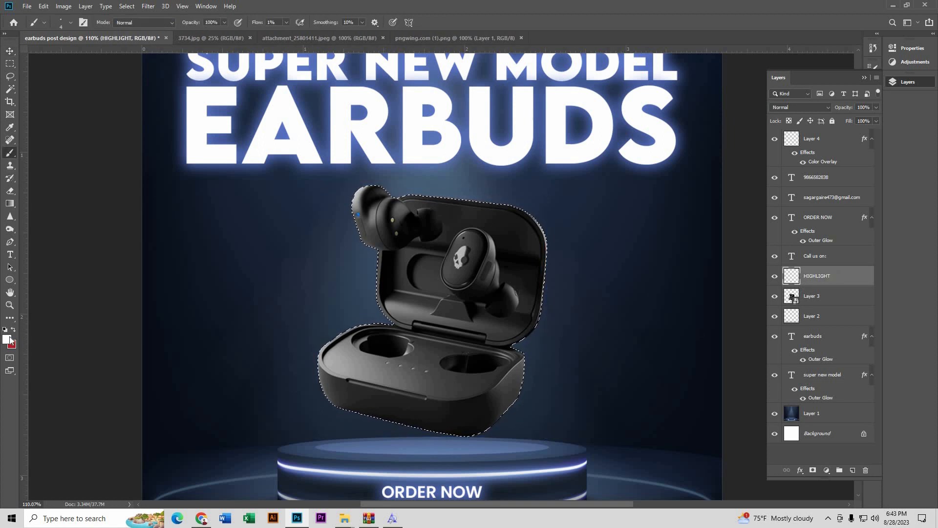
Step: Enlarge the brush and raise its flow for painting highlights
click(71, 23)
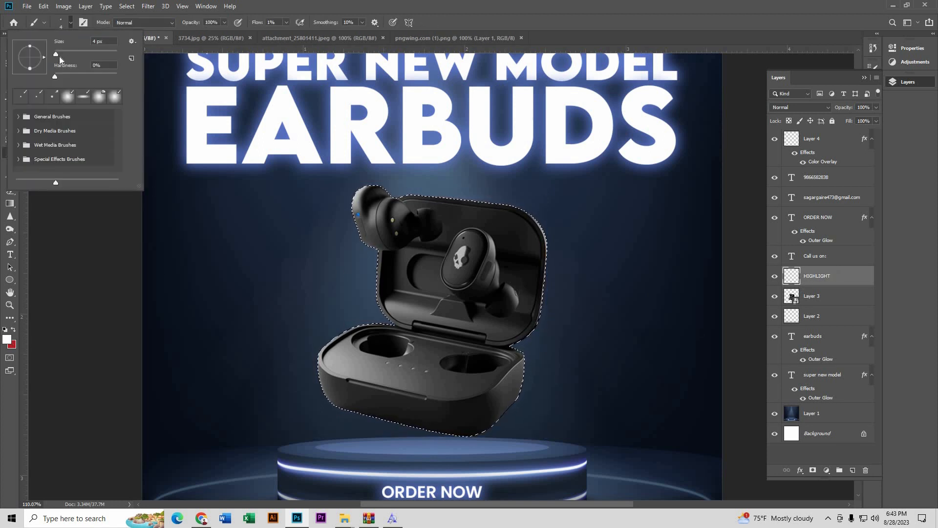
click(58, 53)
click(470, 19)
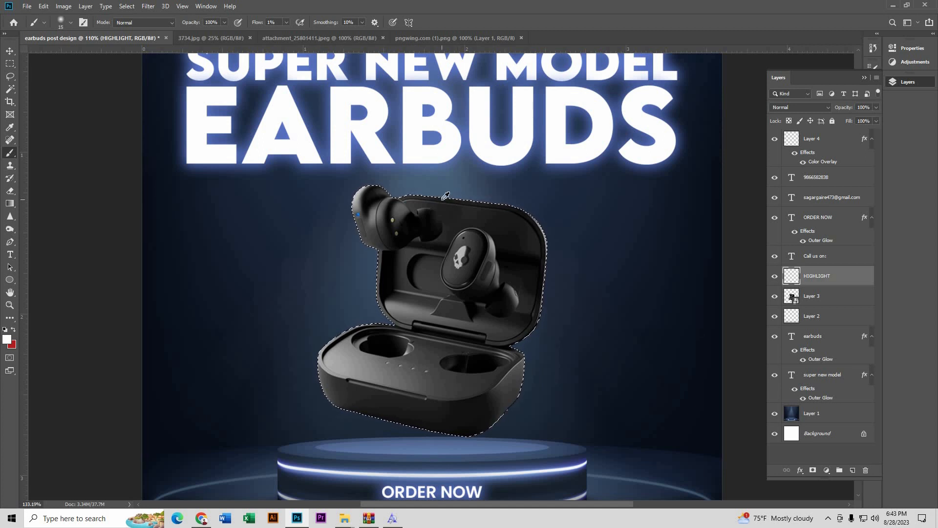
scroll(445, 195, up, 4)
key(bracketright)
key(bracketright)
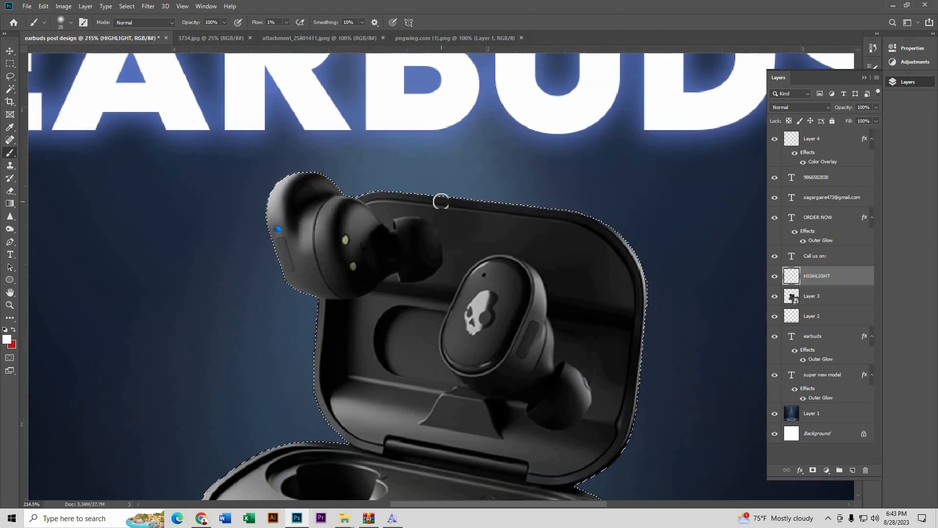
click(69, 23)
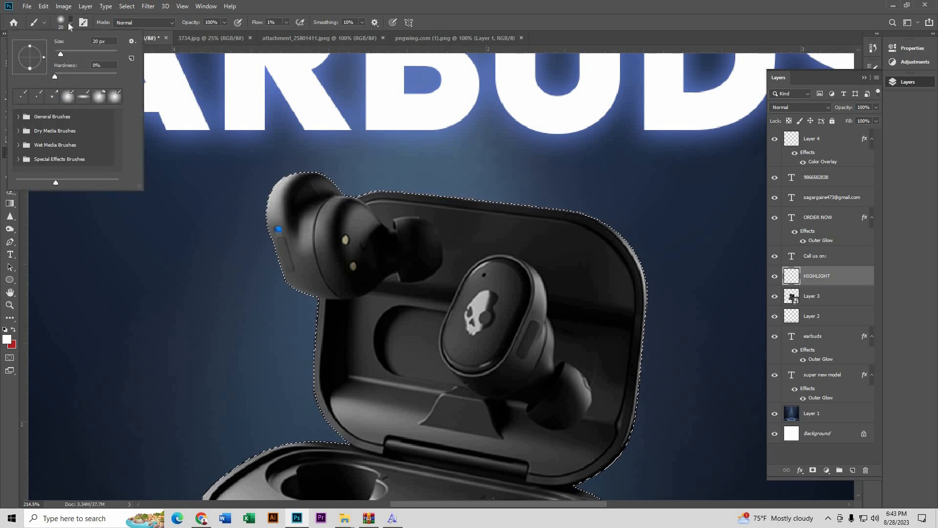
click(68, 23)
click(287, 22)
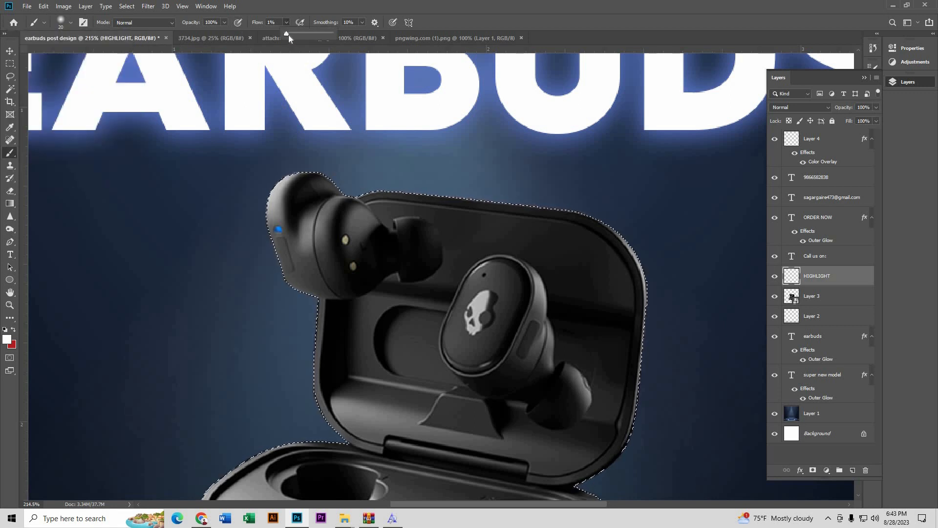
scroll(469, 183, up, 2)
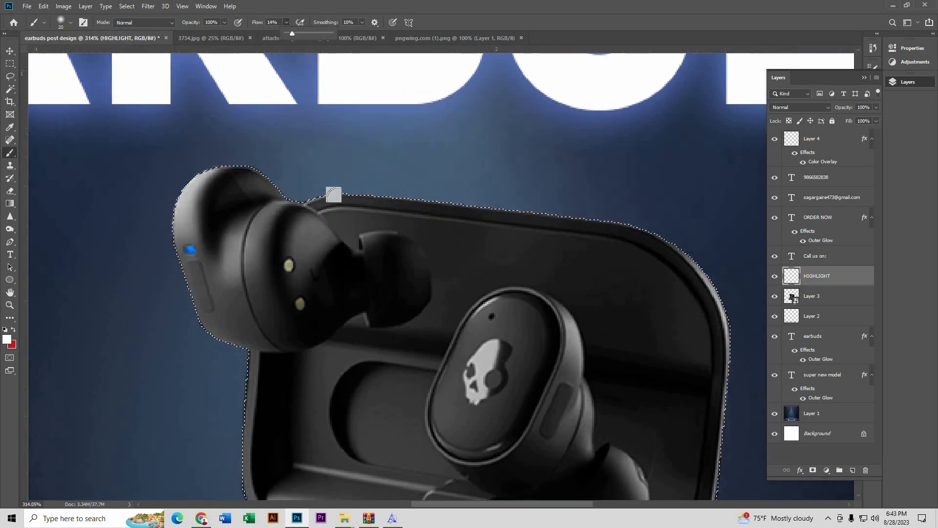
click(333, 194)
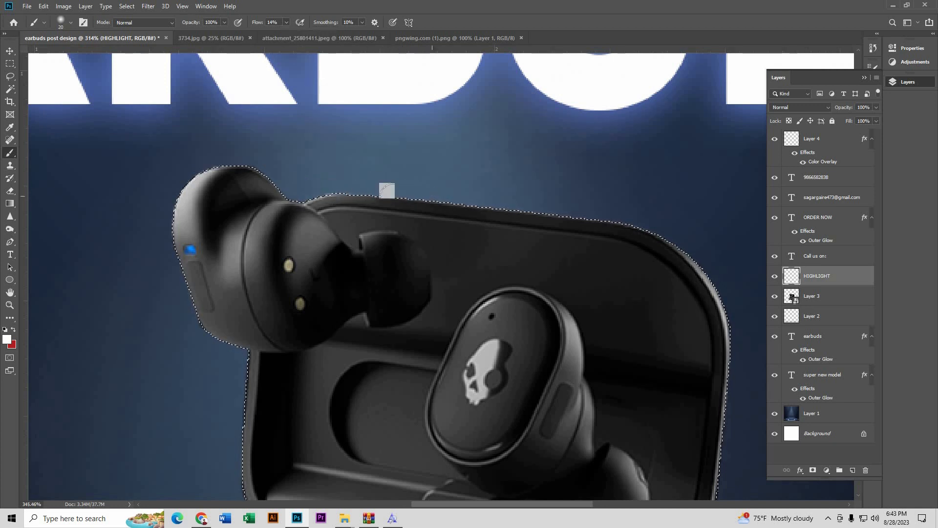
scroll(387, 191, up, 1)
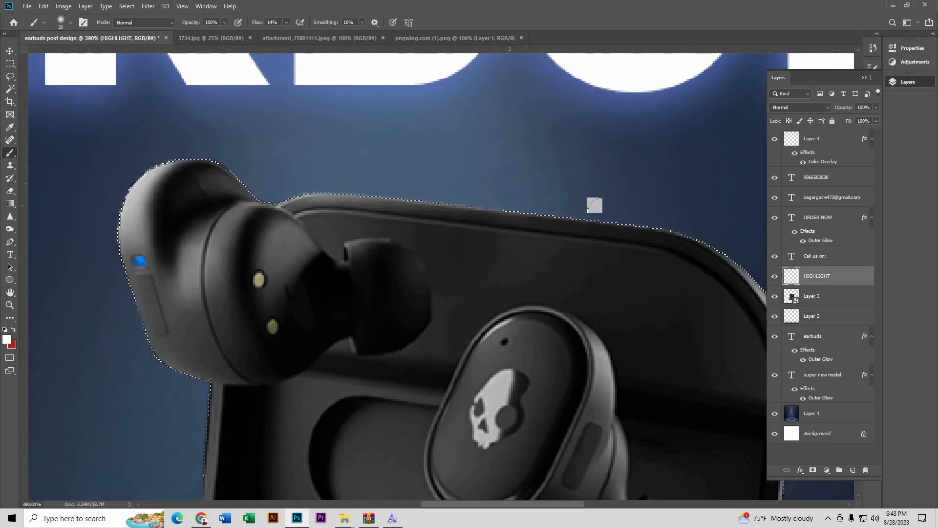
Step: Paint white highlight strokes along the case's top edge and down its right edge
drag(595, 205, 489, 199)
mouse_move(394, 200)
mouse_down()
mouse_move(251, 194)
mouse_move(425, 201)
mouse_move(510, 217)
mouse_move(398, 197)
mouse_up()
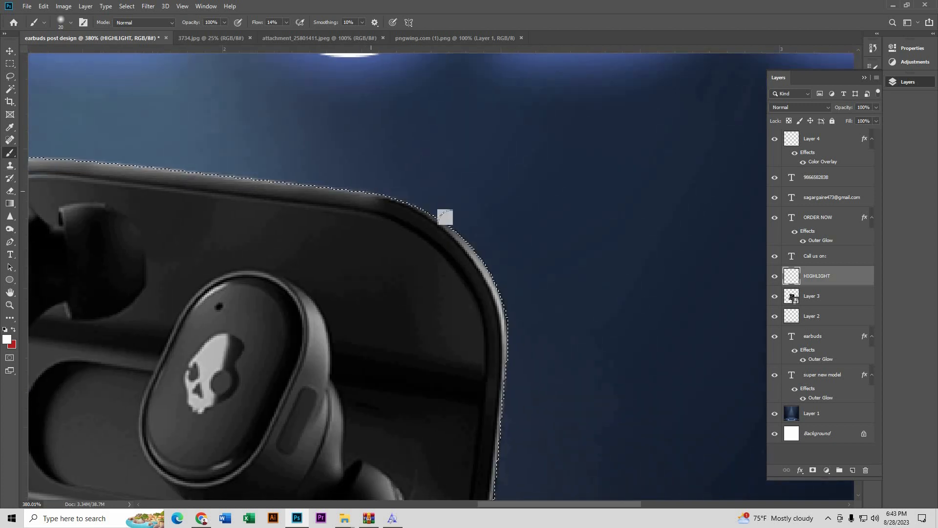
drag(456, 245, 406, 155)
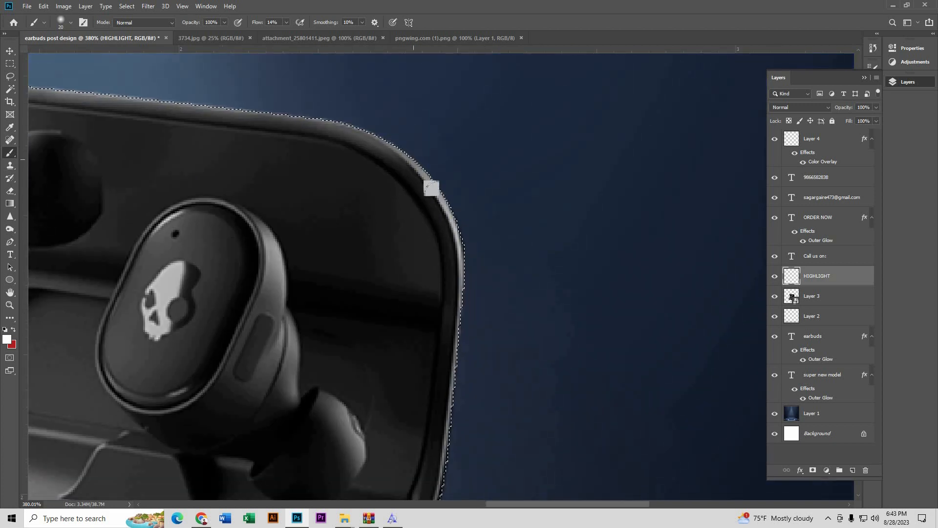
drag(433, 367, 429, 205)
mouse_move(467, 126)
mouse_down()
mouse_move(420, 347)
mouse_move(386, 433)
mouse_up()
drag(198, 220, 470, 360)
drag(274, 266, 338, 360)
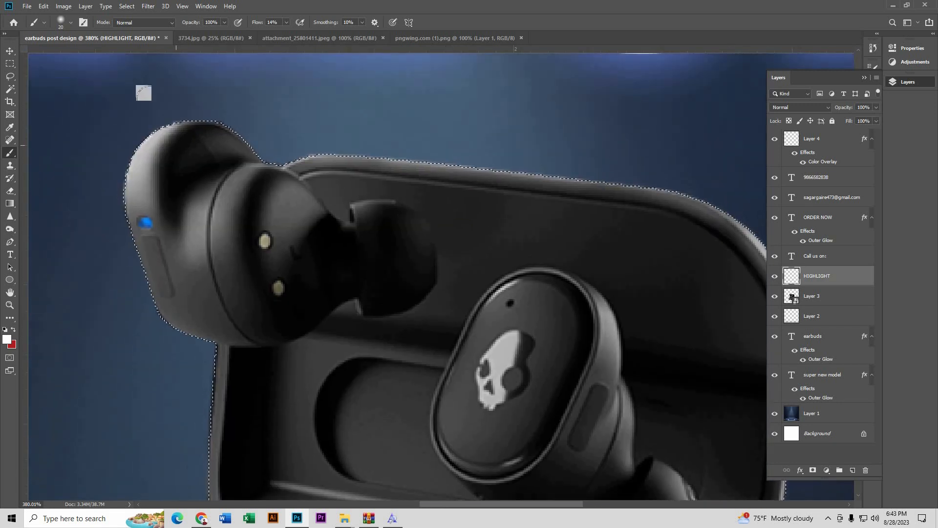
scroll(154, 96, up, 3)
scroll(257, 106, down, 3)
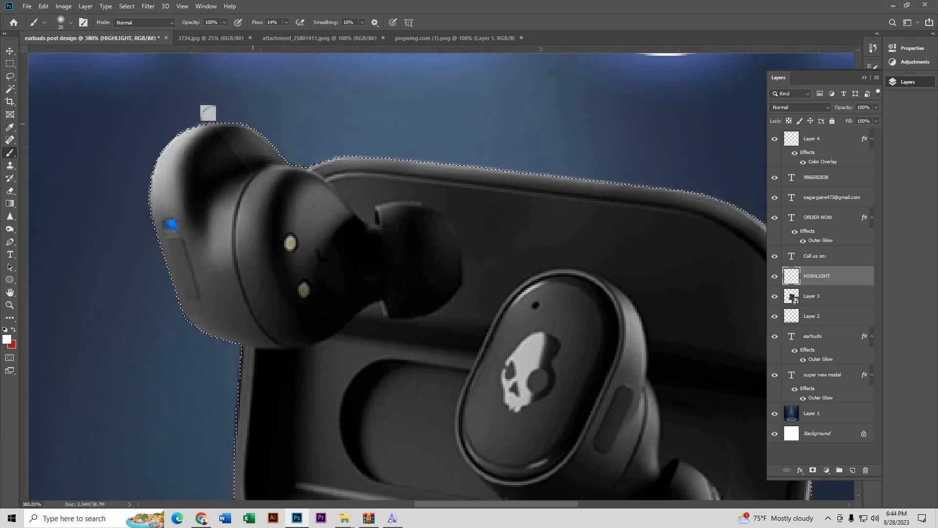
scroll(186, 155, down, 2)
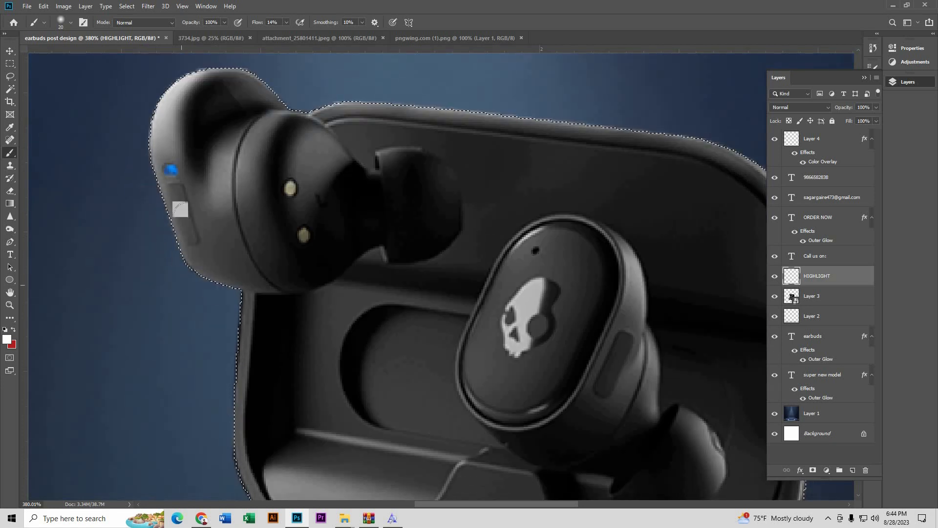
scroll(176, 201, down, 1)
scroll(192, 115, up, 1)
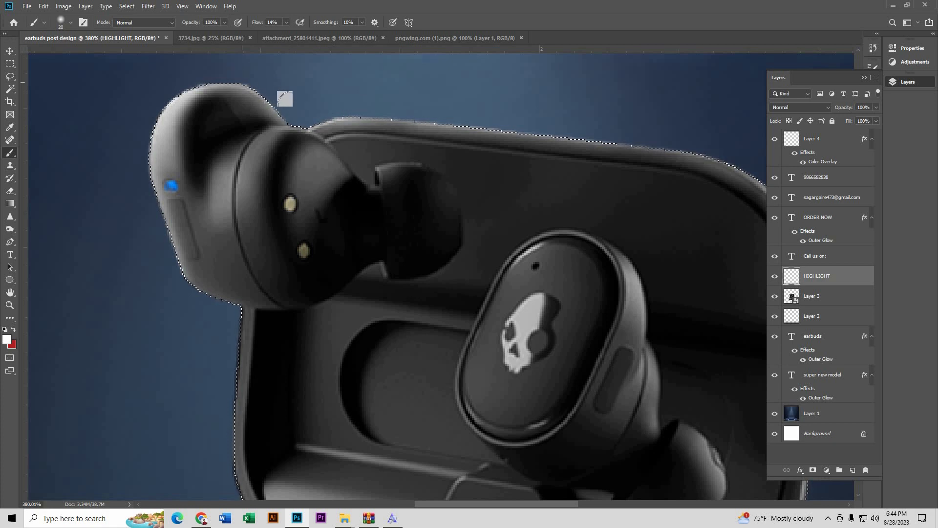
scroll(278, 112, down, 5)
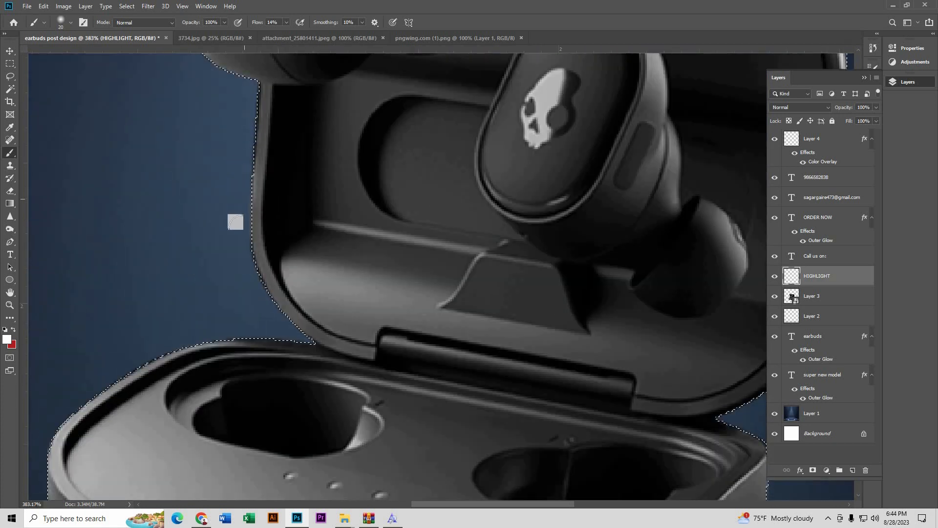
scroll(235, 176, up, 1)
Step: Paint highlights along the case's top-left, left, lower and lower-right edges
drag(257, 281, 287, 151)
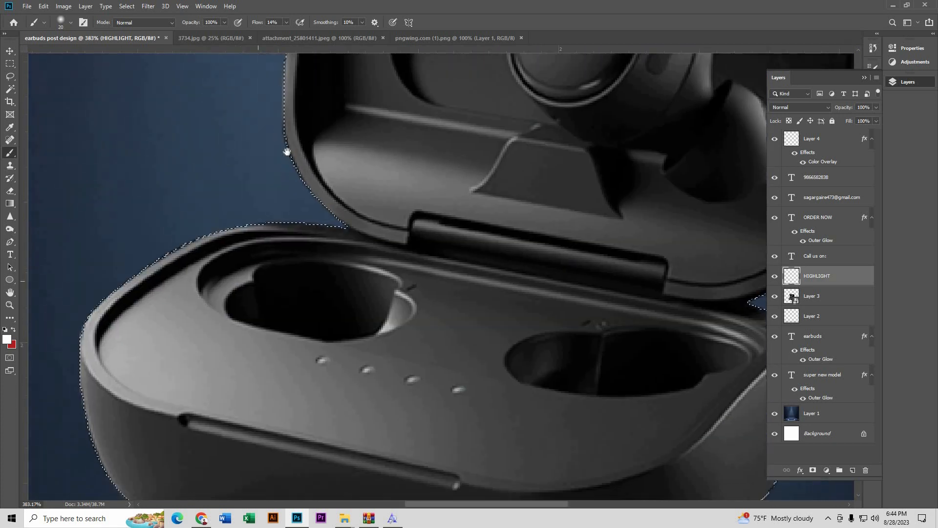
scroll(195, 195, down, 2)
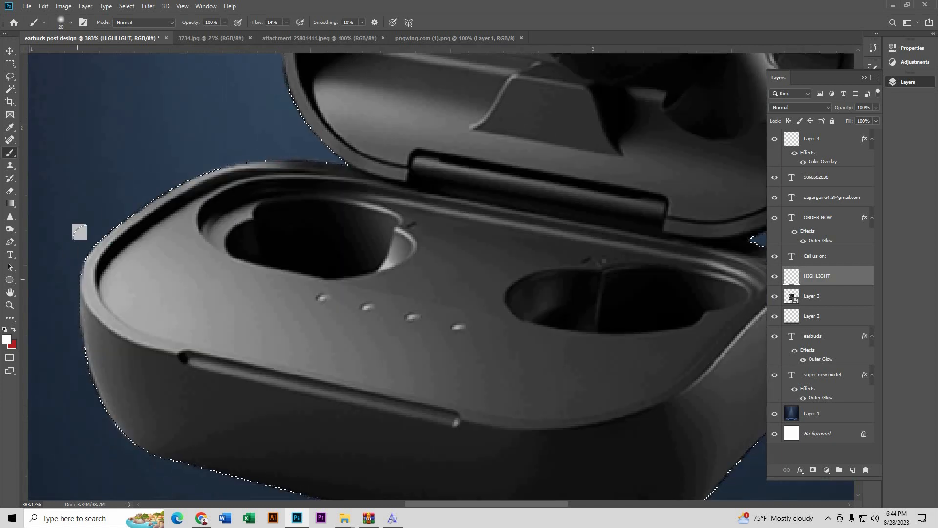
mouse_move(226, 167)
mouse_down()
mouse_move(115, 224)
mouse_move(83, 276)
mouse_move(146, 152)
mouse_up()
mouse_move(124, 202)
mouse_down()
mouse_move(164, 299)
mouse_move(181, 302)
mouse_up()
drag(122, 158, 162, 298)
drag(327, 274, 269, 217)
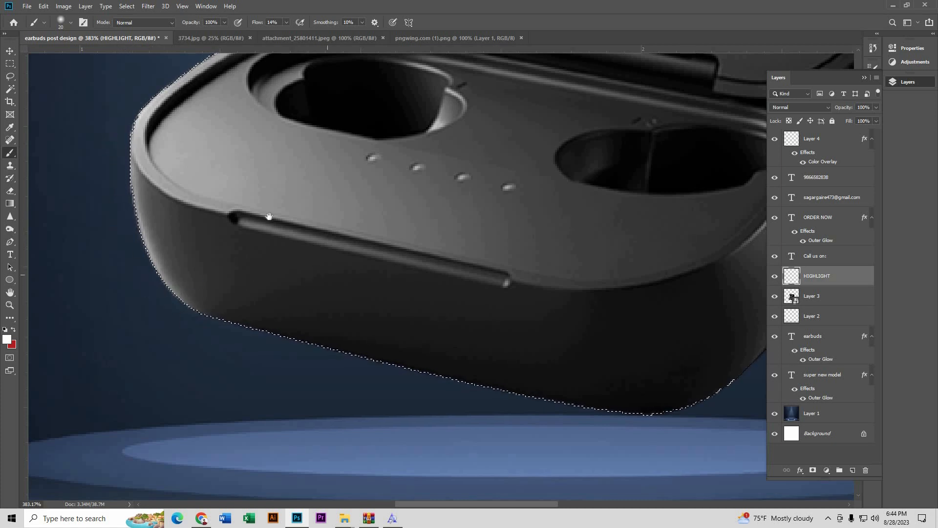
mouse_move(158, 281)
mouse_down()
mouse_move(239, 283)
mouse_move(541, 356)
mouse_move(606, 353)
mouse_up()
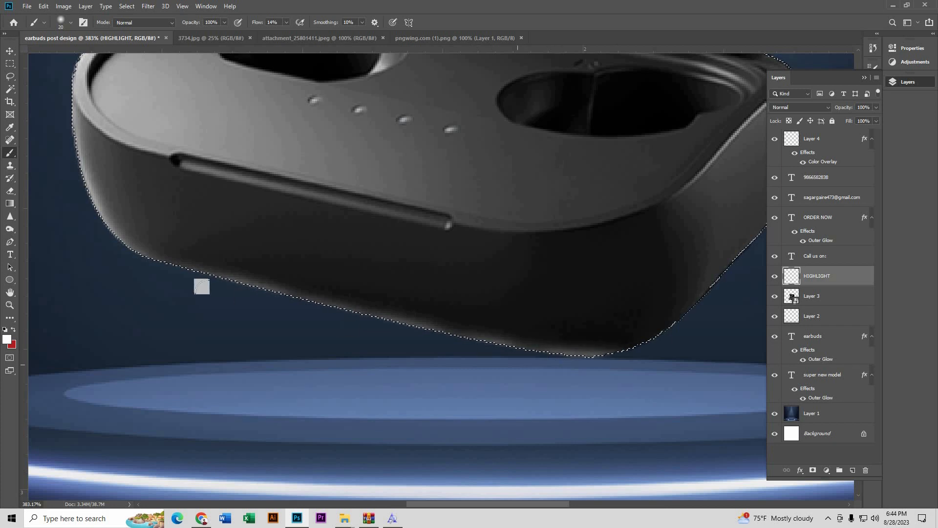
drag(134, 256, 215, 283)
drag(161, 261, 301, 302)
drag(198, 272, 288, 293)
drag(418, 287, 244, 248)
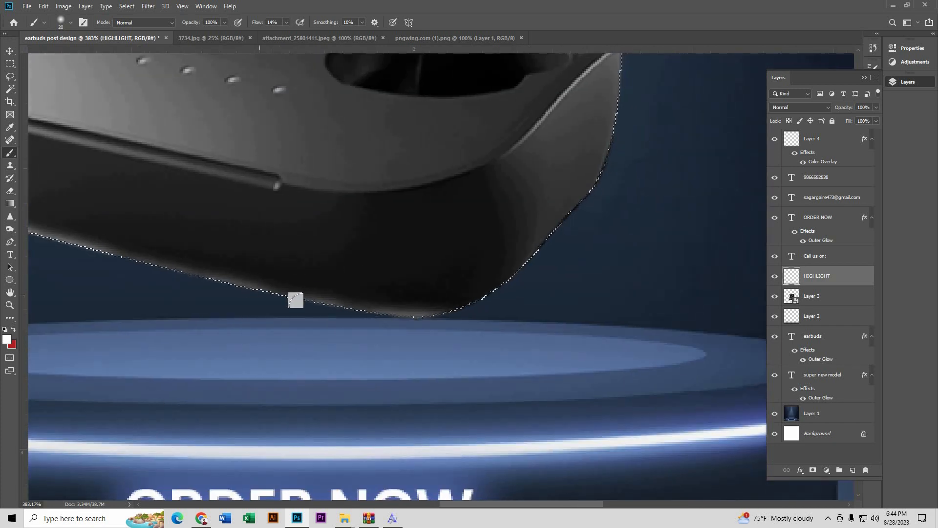
drag(259, 288, 439, 322)
mouse_move(128, 261)
mouse_down()
mouse_move(462, 312)
mouse_move(459, 304)
mouse_move(538, 248)
mouse_move(631, 149)
mouse_up()
scroll(630, 151, up, 1)
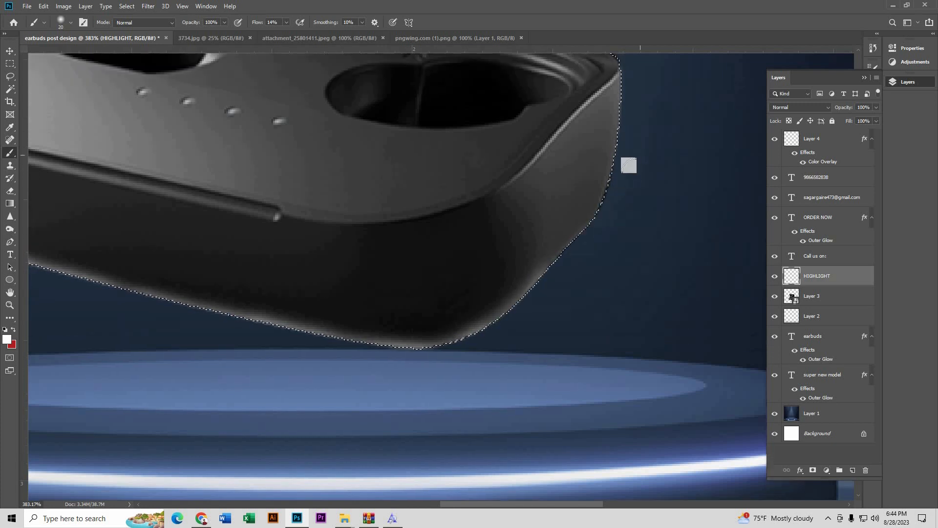
mouse_move(579, 226)
mouse_down()
mouse_move(524, 293)
mouse_move(535, 274)
mouse_up()
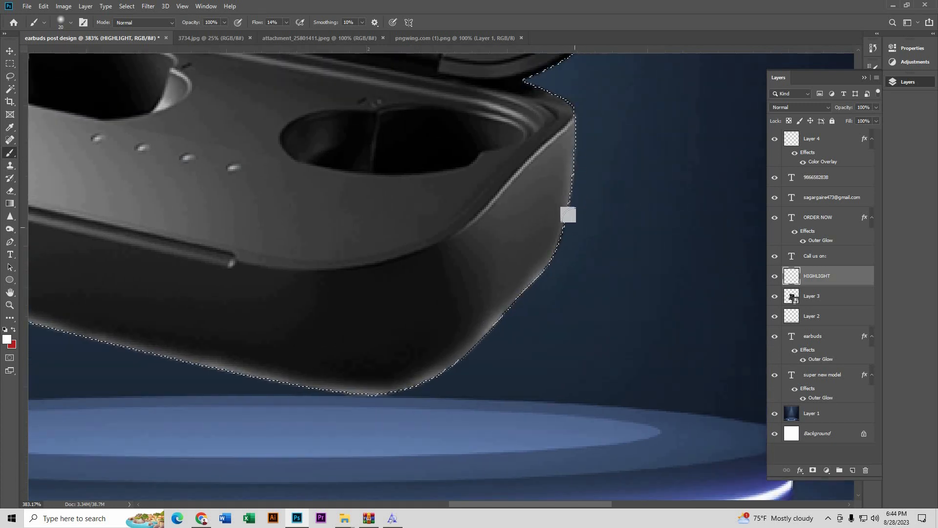
scroll(572, 191, up, 1)
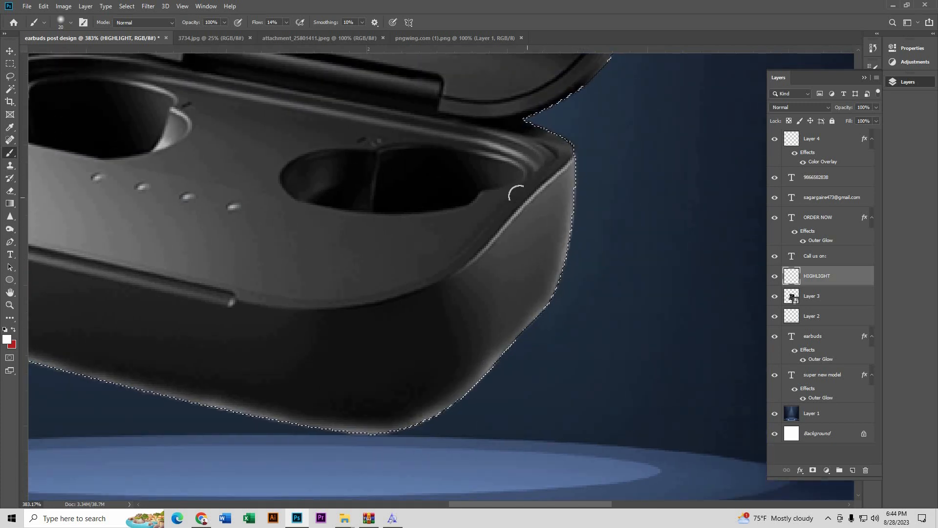
Step: Shrink the brush and refine thin highlight lines along the case's upper-right and right edge
key(bracketleft)
key(bracketleft)
key(bracketleft)
key(bracketleft)
key(bracketleft)
drag(566, 165, 415, 298)
key(bracketleft)
key(bracketleft)
scroll(510, 215, up, 3)
scroll(523, 313, down, 2)
scroll(537, 227, up, 3)
drag(498, 251, 403, 349)
scroll(610, 271, down, 3)
scroll(522, 187, up, 3)
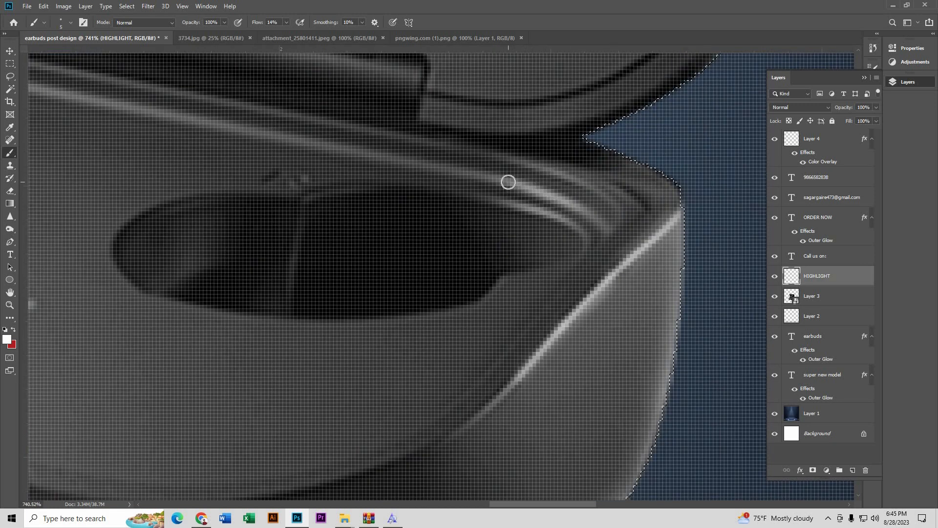
Step: Lower the brush flow to 3% and paint faint highlights on the case and the left earbud slot
click(287, 23)
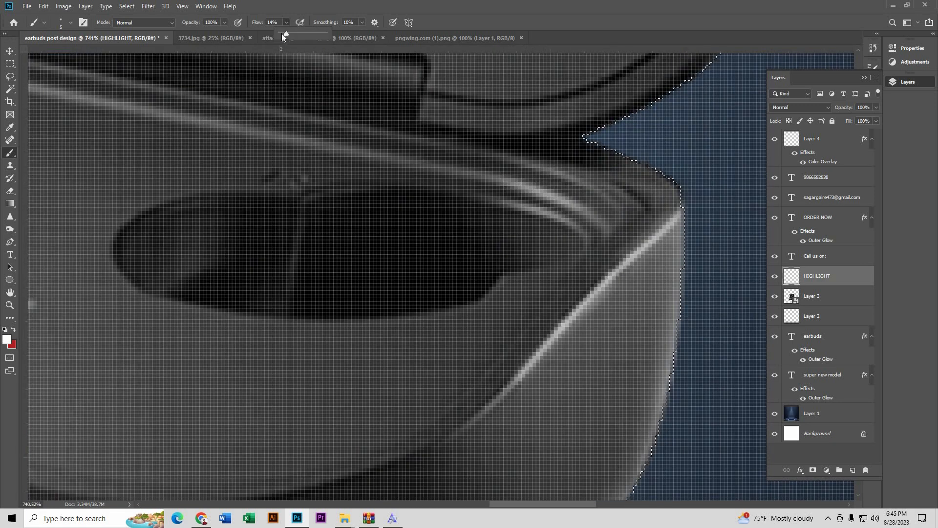
drag(285, 34, 281, 34)
drag(549, 203, 536, 193)
scroll(542, 182, down, 1)
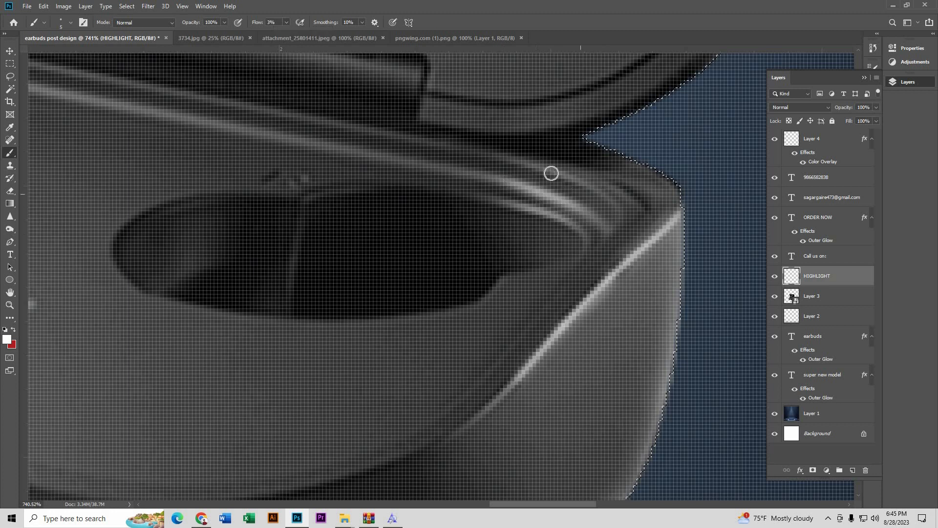
scroll(532, 203, down, 1)
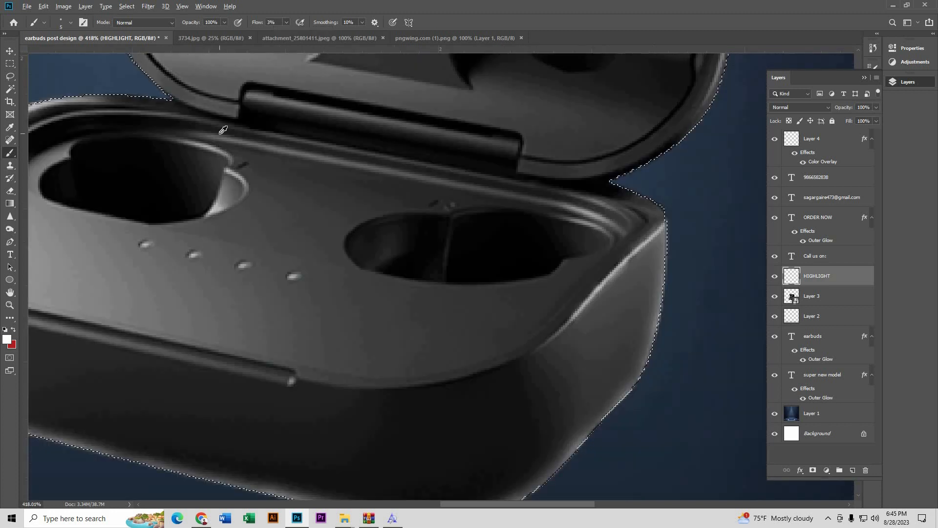
scroll(222, 130, up, 1)
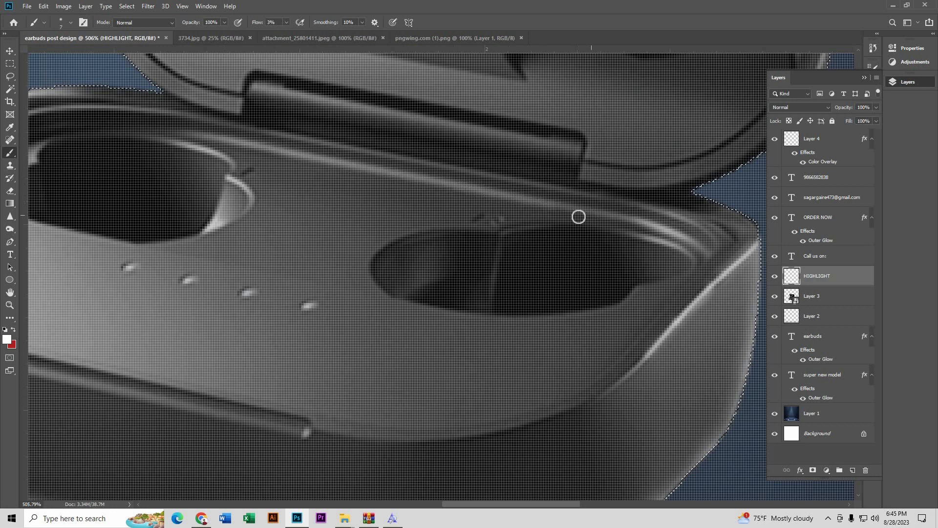
scroll(578, 216, down, 3)
scroll(400, 180, up, 4)
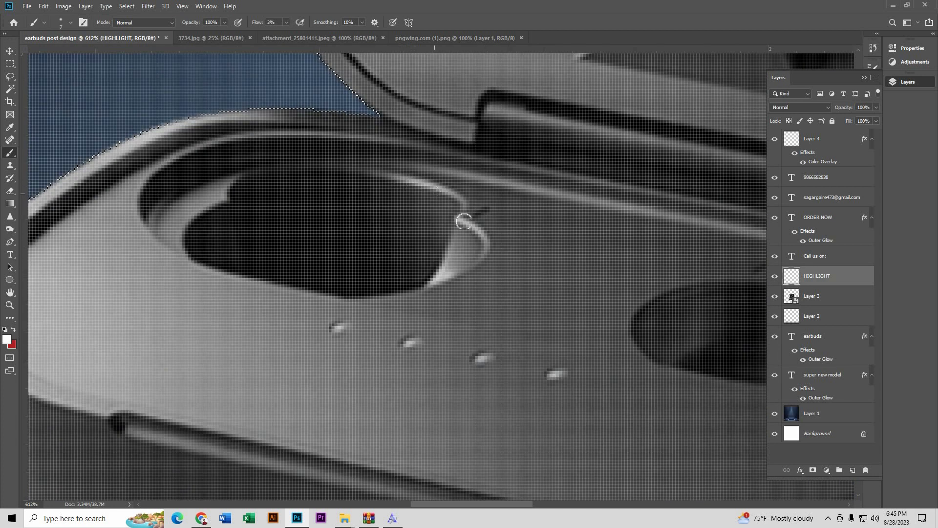
drag(463, 221, 487, 244)
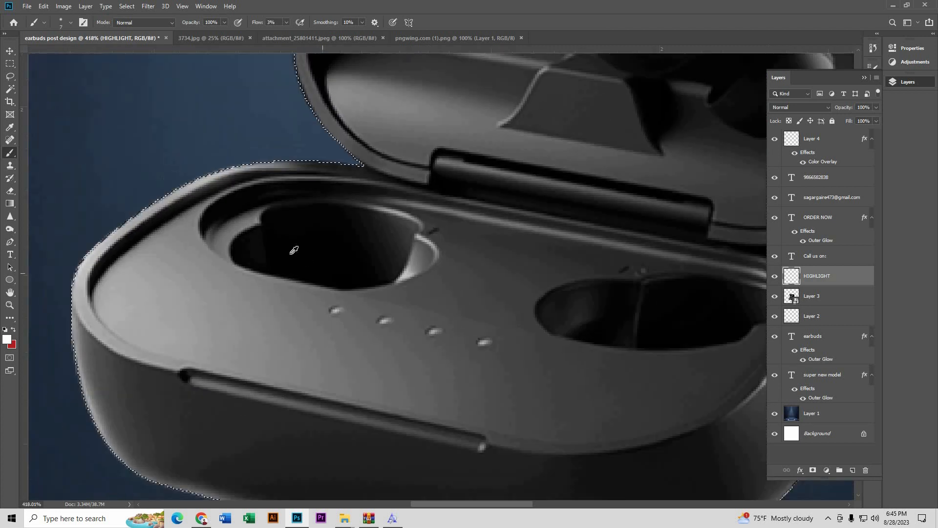
scroll(409, 283, down, 3)
scroll(531, 222, up, 3)
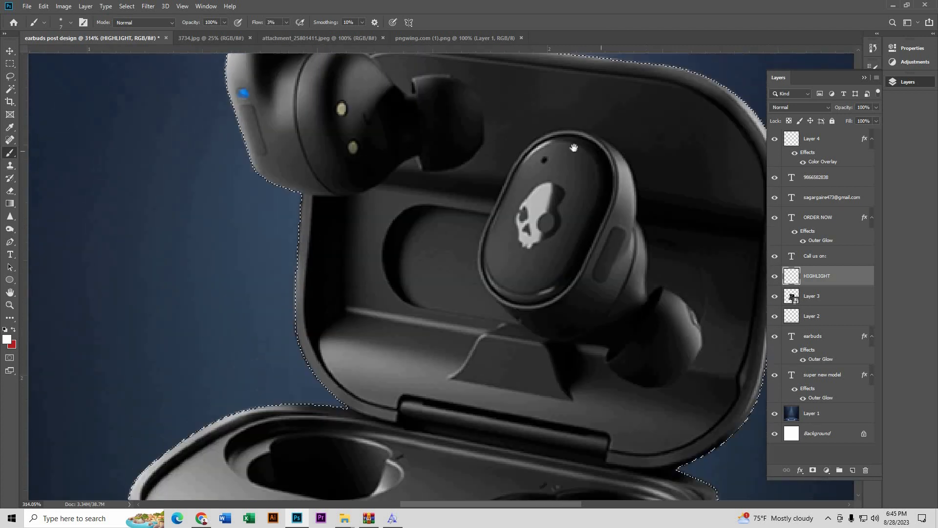
scroll(470, 181, up, 4)
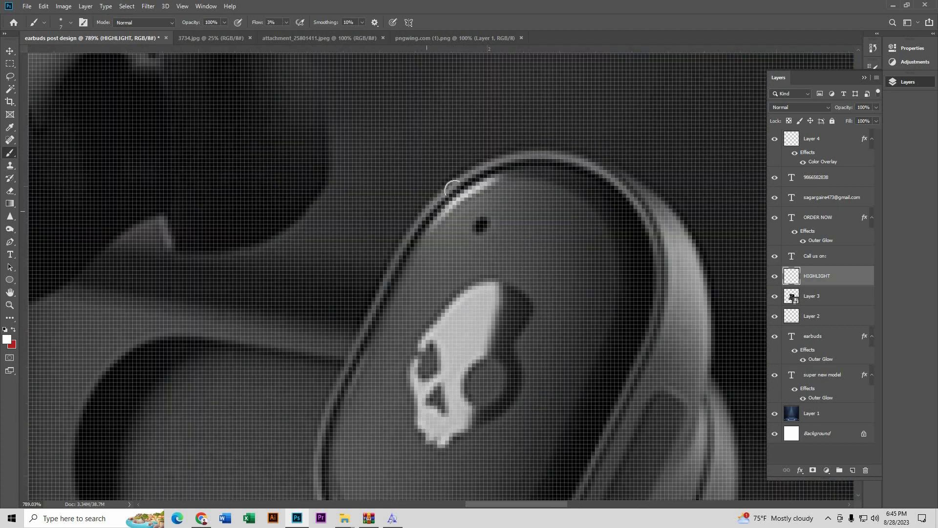
scroll(648, 203, down, 2)
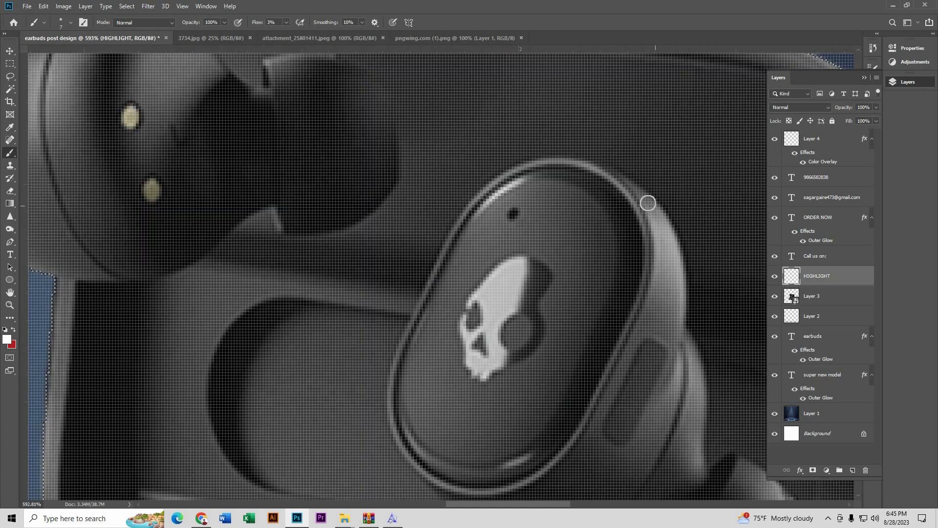
scroll(608, 249, down, 5)
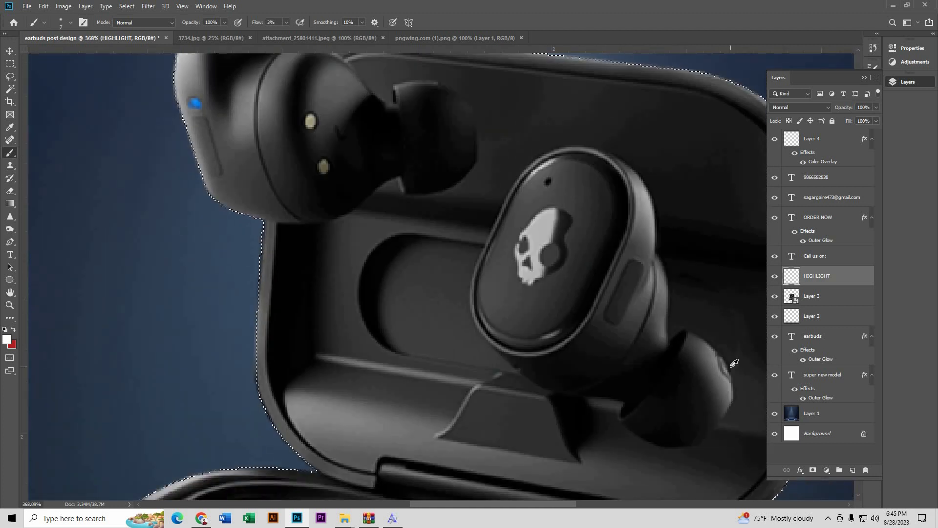
scroll(517, 263, up, 5)
Step: Enlarge the brush and add a faint highlight stroke along the case's top rim
key(bracketright)
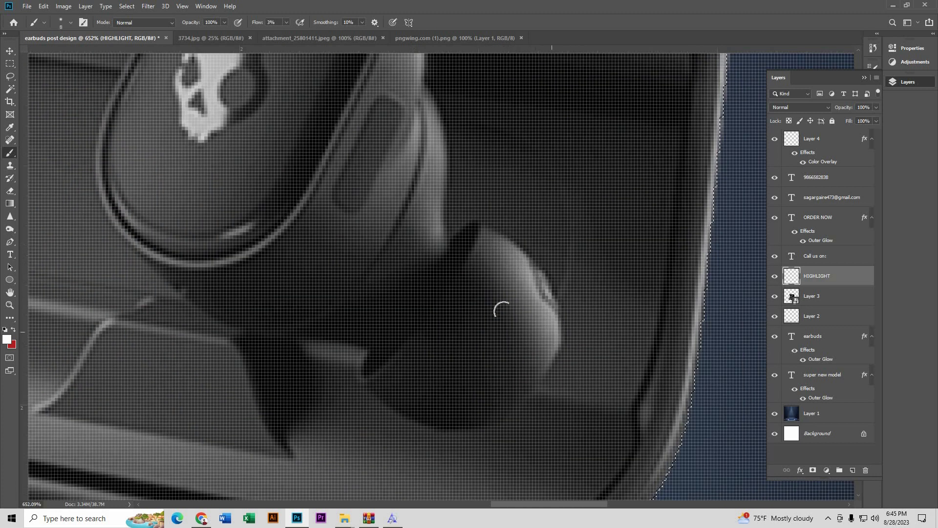
scroll(513, 241, down, 5)
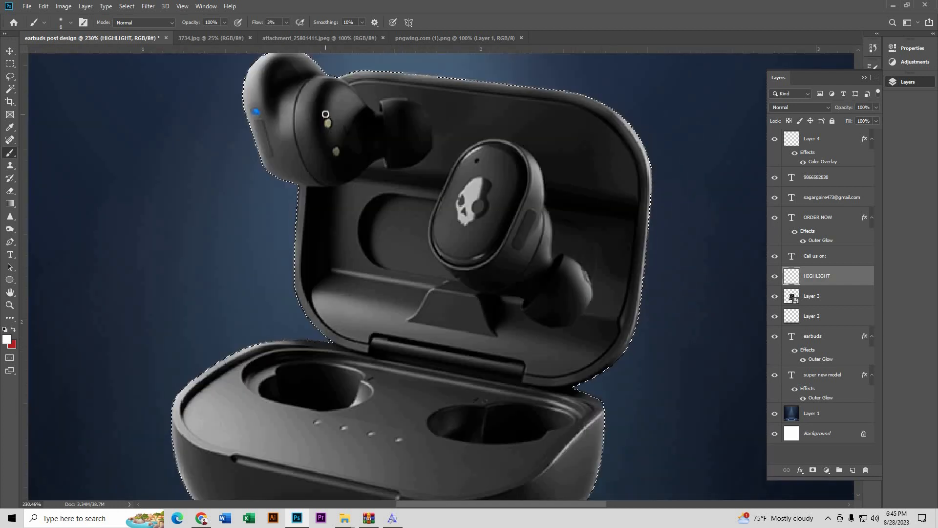
scroll(298, 149, up, 4)
scroll(298, 149, up, 2)
scroll(222, 184, up, 1)
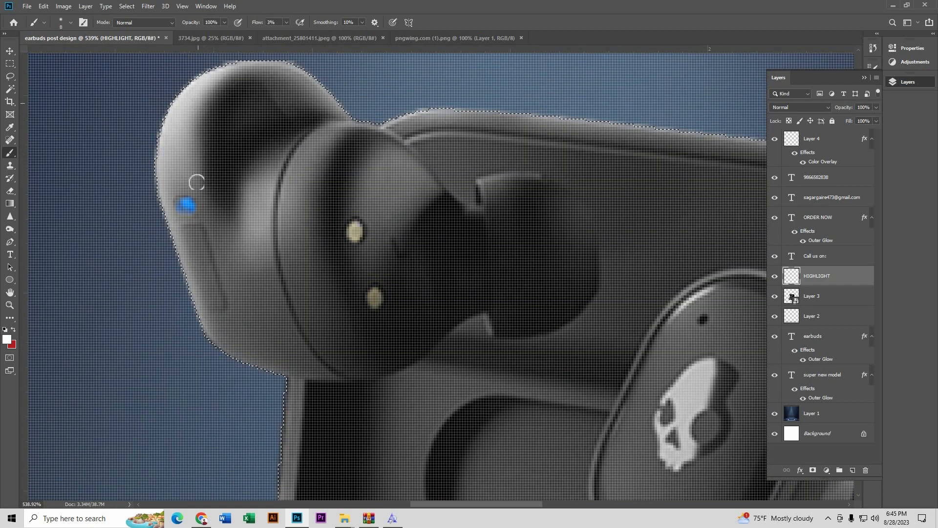
scroll(542, 205, down, 2)
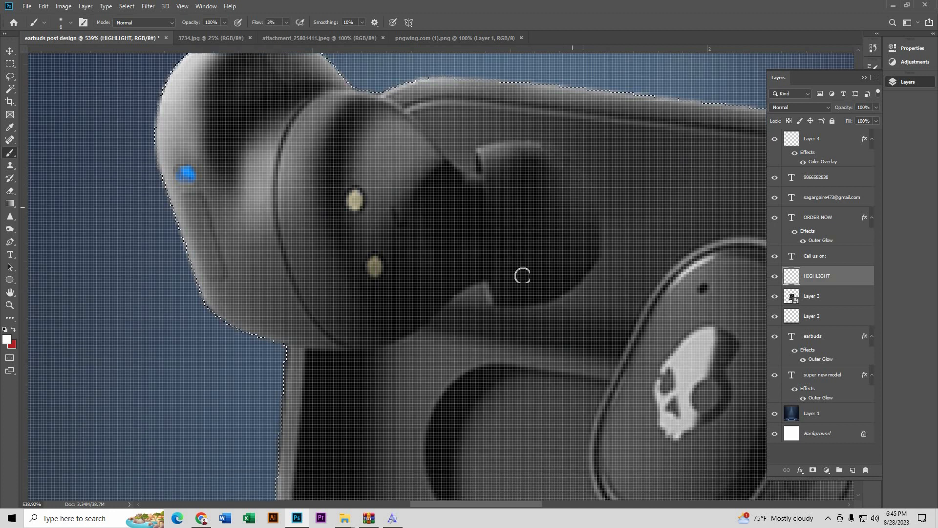
scroll(474, 145, up, 2)
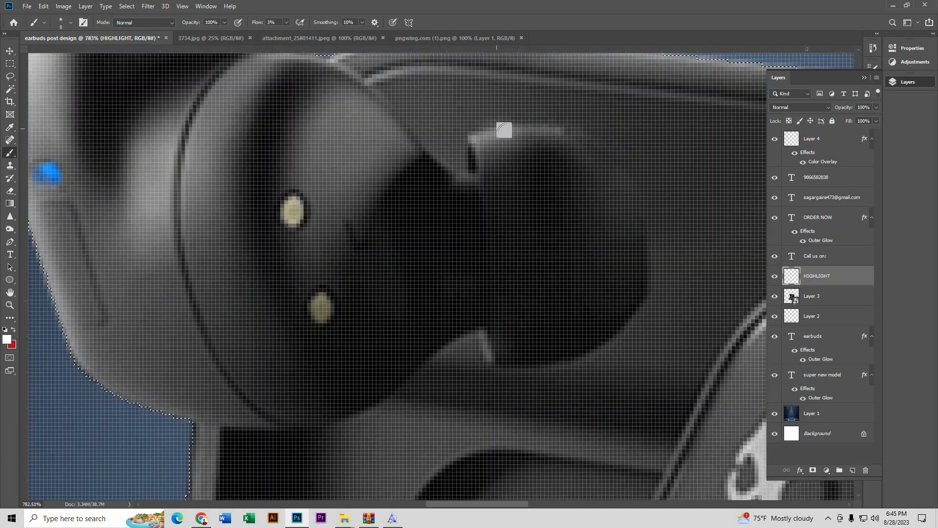
scroll(443, 149, down, 3)
scroll(440, 161, down, 4)
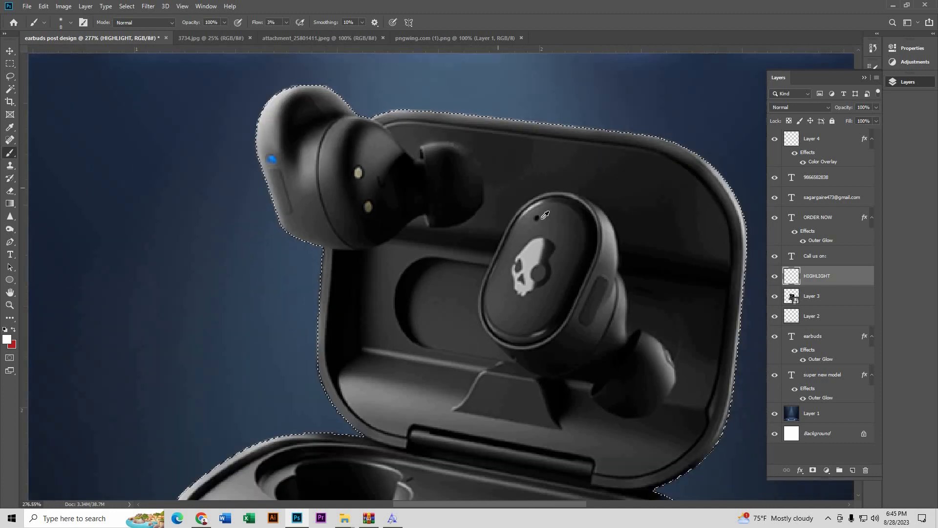
scroll(452, 193, down, 3)
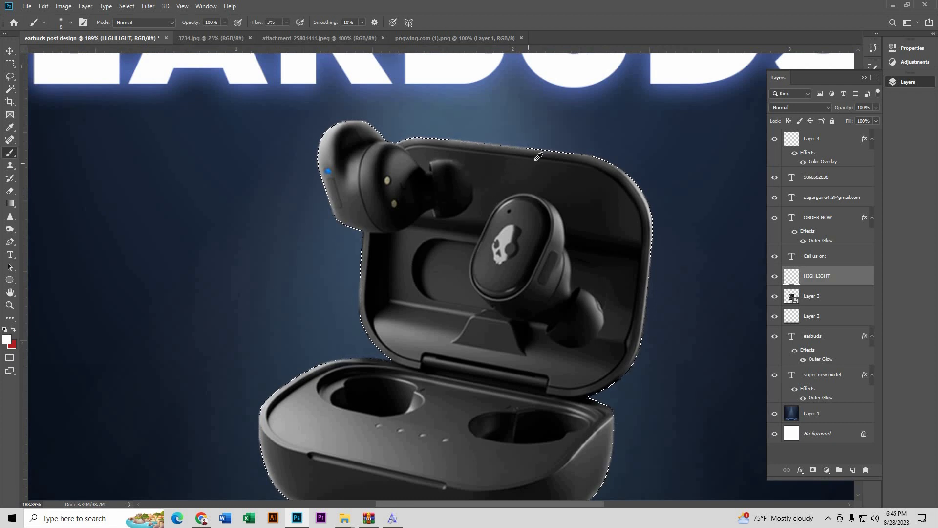
scroll(560, 153, up, 5)
key(])
key(])
key(])
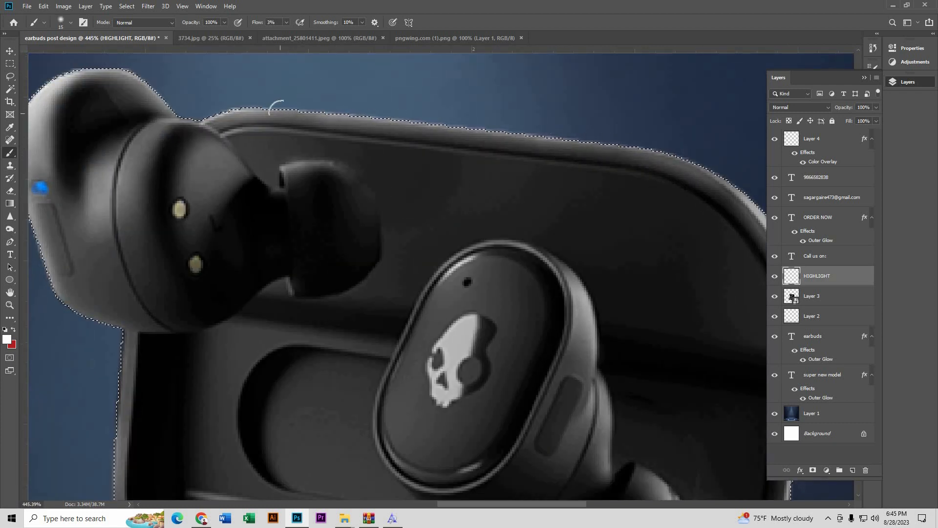
mouse_move(280, 113)
mouse_down()
mouse_move(615, 139)
mouse_move(546, 139)
mouse_move(646, 157)
mouse_move(613, 157)
mouse_up()
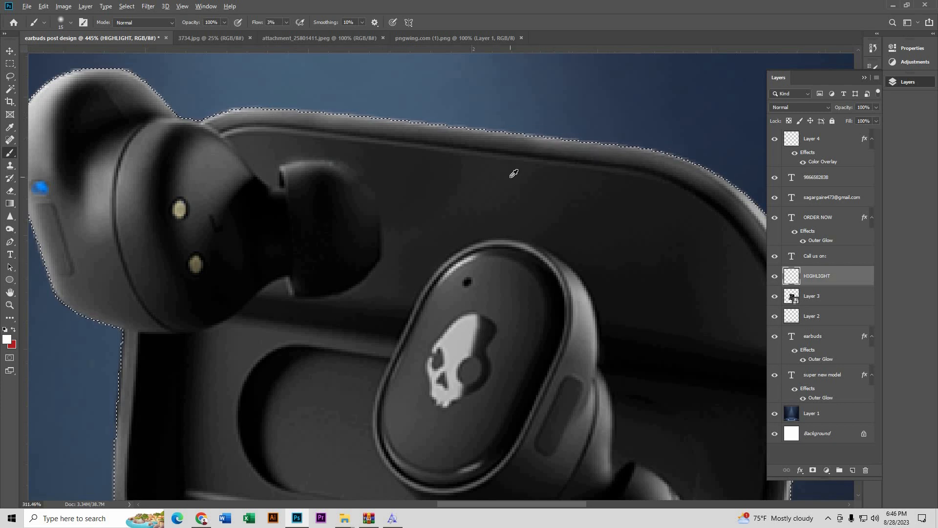
key(ctrl+0)
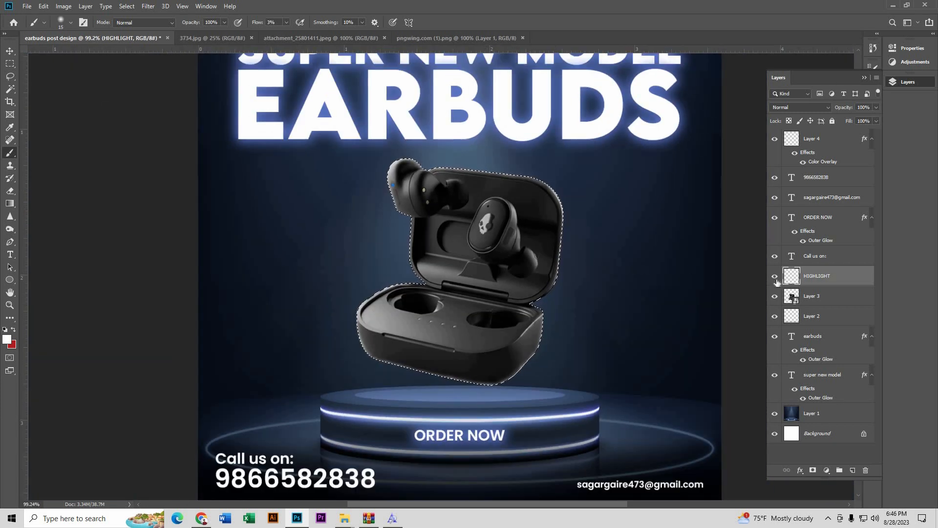
Step: Deselect the case outline and toggle the HIGHLIGHT layer's visibility to compare the highlights
click(126, 6)
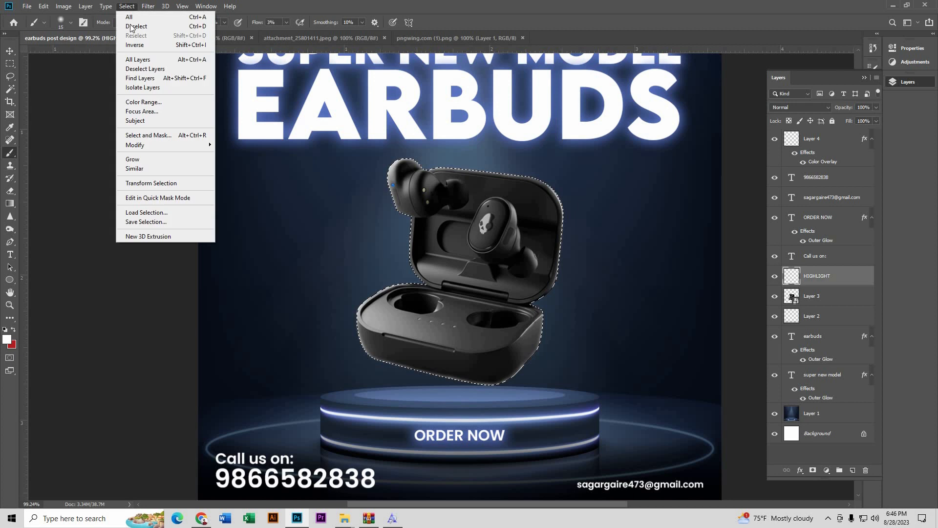
click(137, 26)
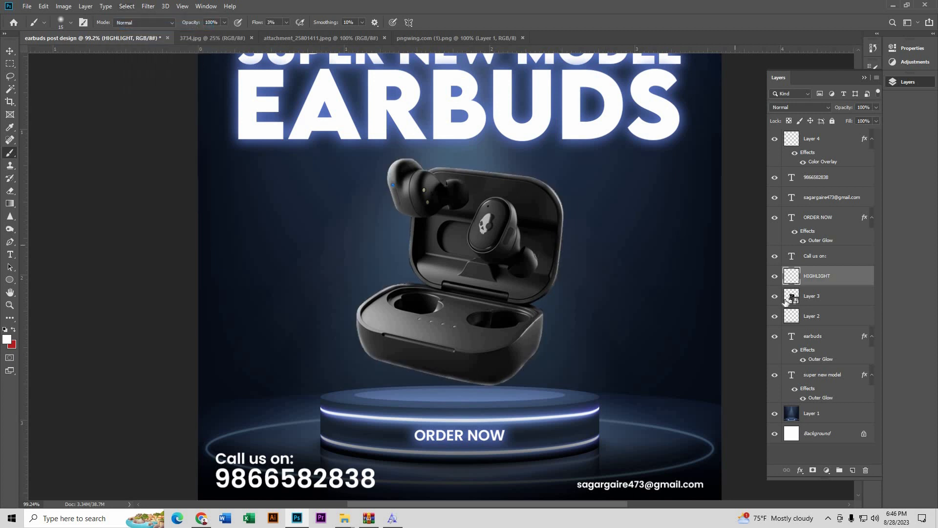
click(773, 276)
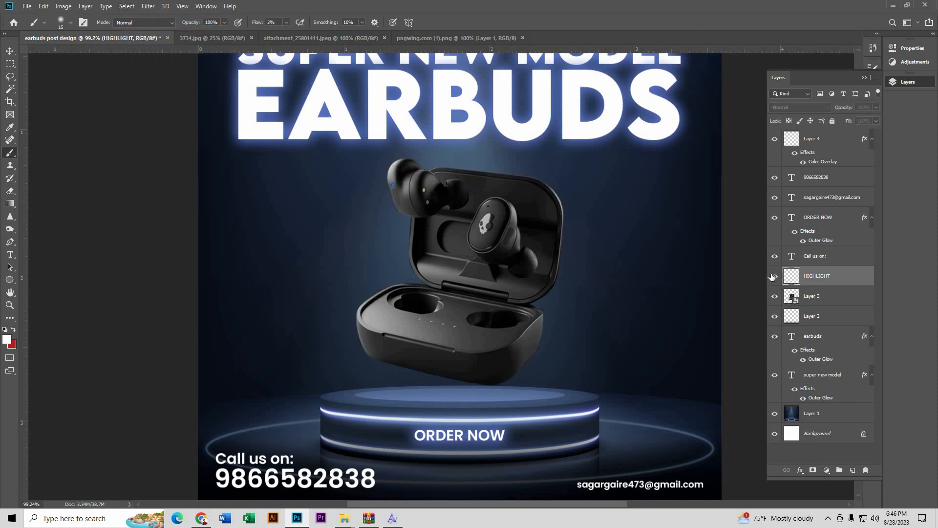
click(773, 276)
click(773, 277)
click(773, 276)
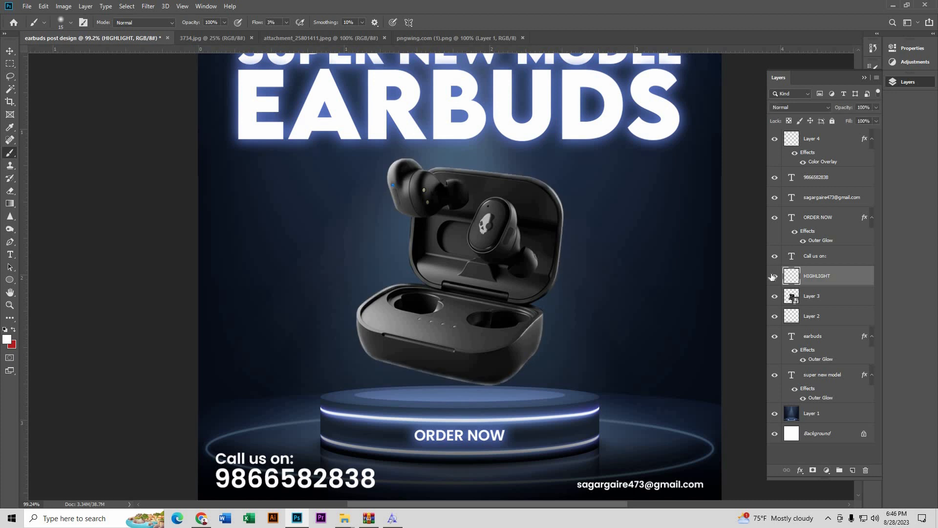
click(773, 276)
click(773, 277)
scroll(330, 257, down, 3)
Step: Create empty Layer 5 directly above backdrop Layer 1 and pick the Pen tool
key(v)
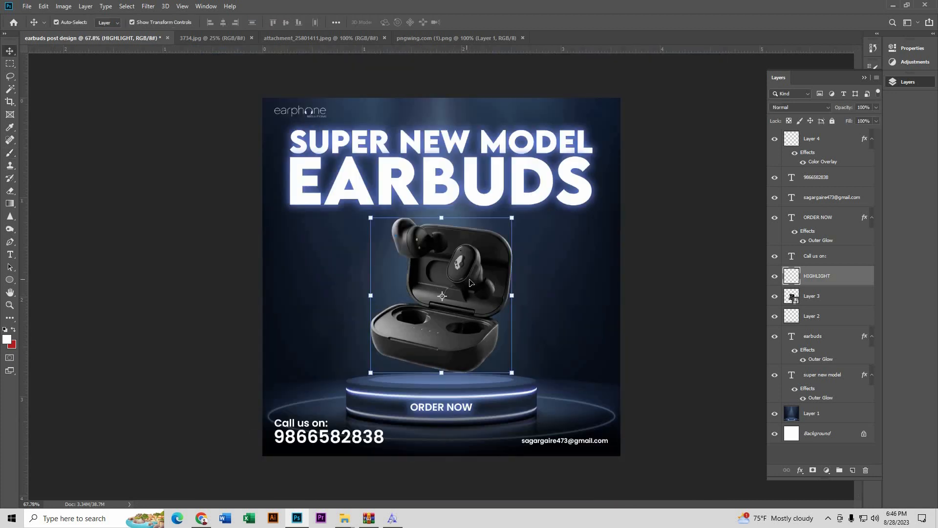
click(470, 286)
click(870, 416)
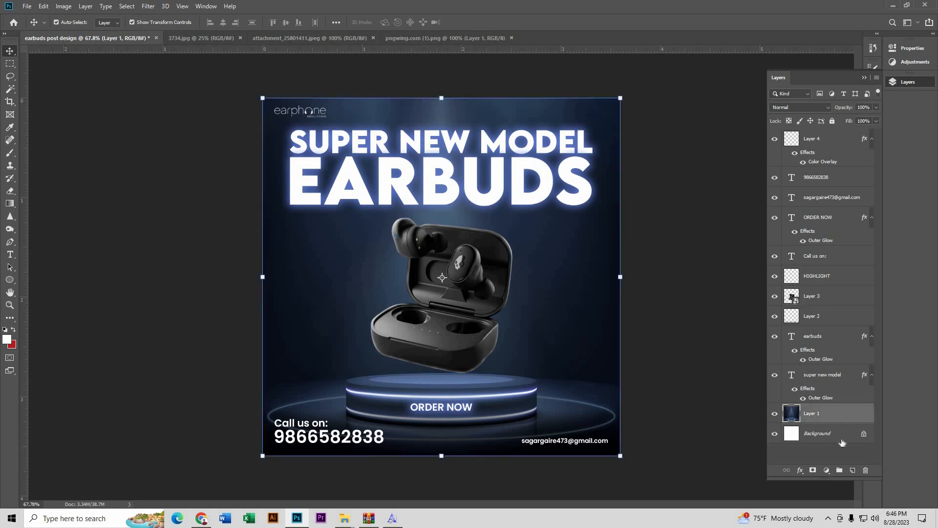
click(852, 469)
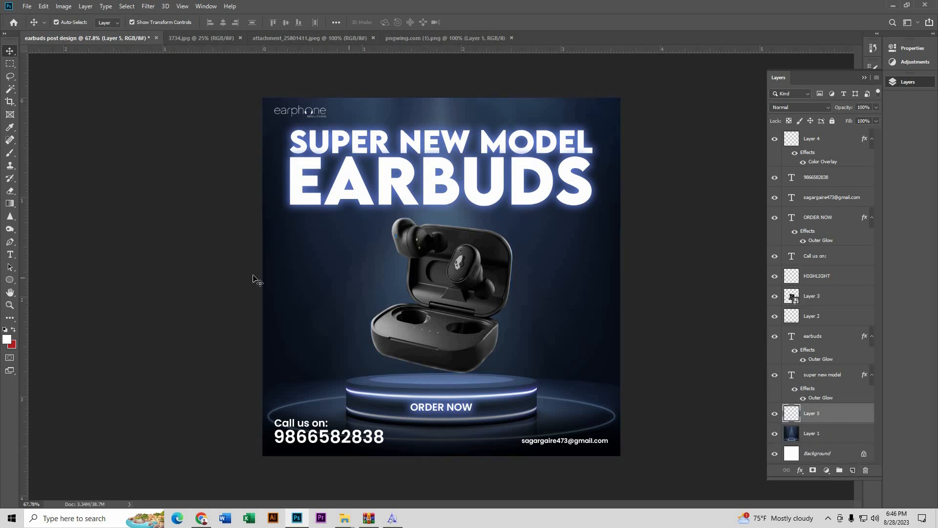
click(9, 242)
scroll(467, 337, up, 2)
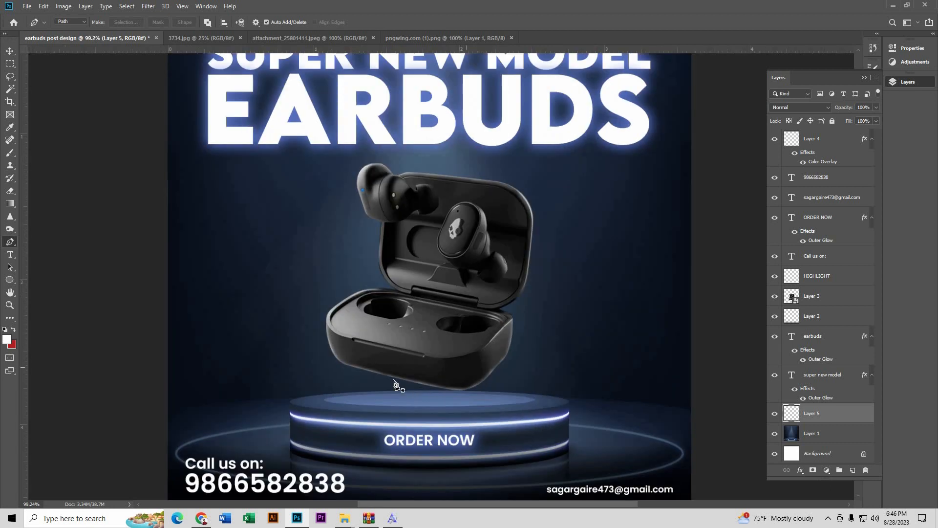
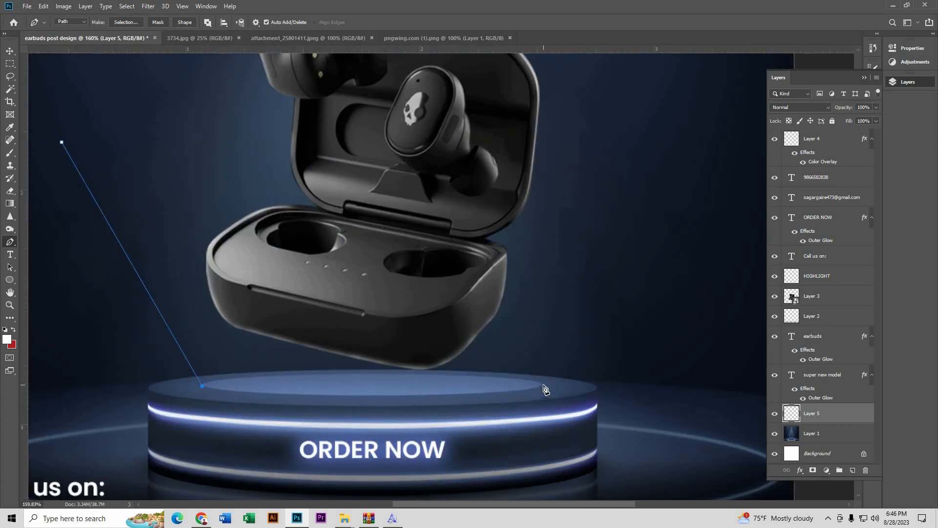
Step: Close the funnel-shaped beam path rising from the podium rim and load it as a selection
drag(543, 385, 705, 362)
key(ctrl+0)
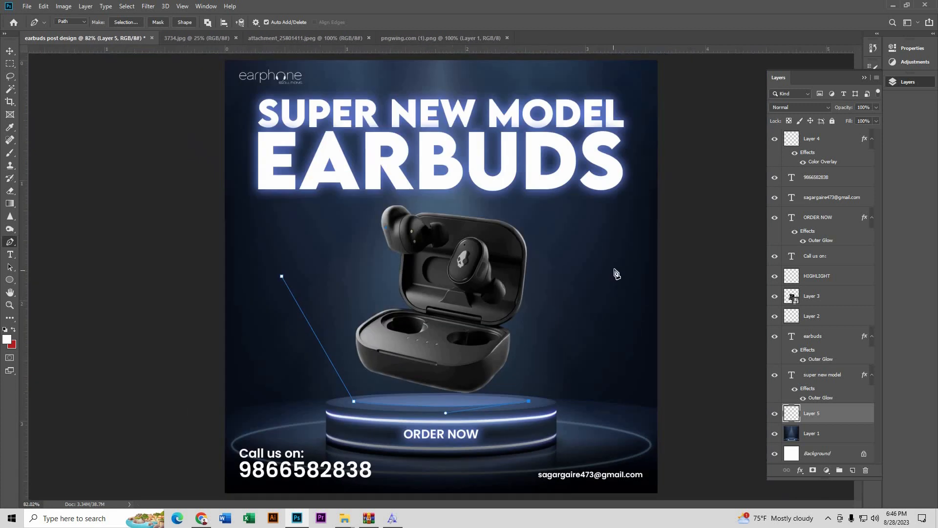
click(614, 269)
key(ctrl+Return)
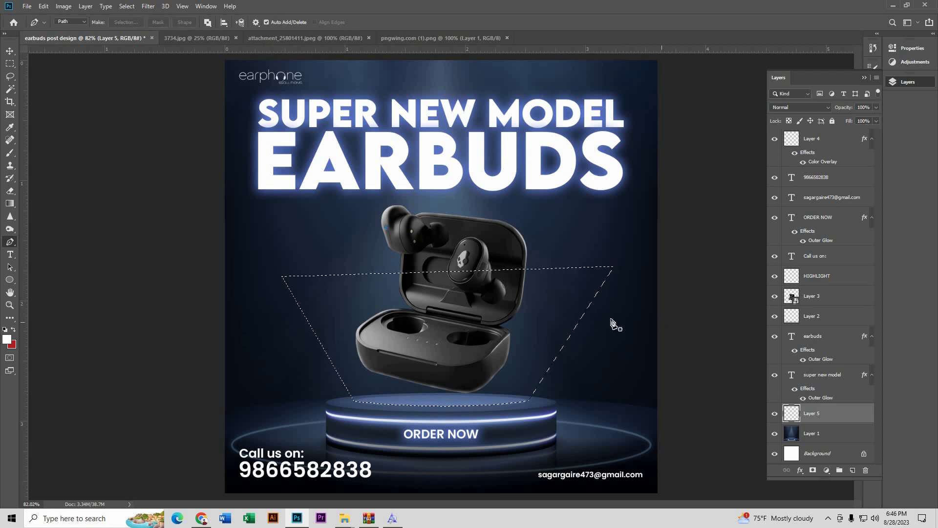
Step: Set the Gradient tool to a white-to-transparent gradient, sampling the white from the EARBUDS lettering
click(8, 205)
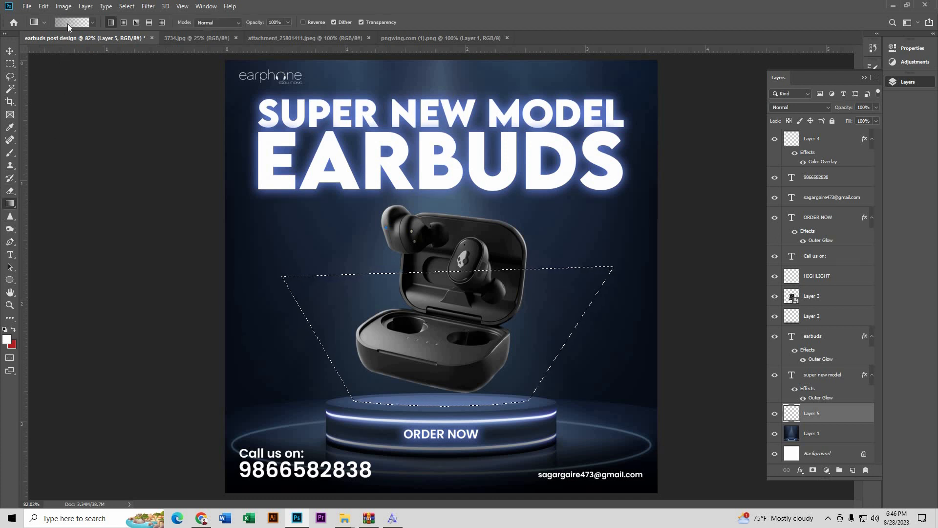
click(69, 23)
click(535, 365)
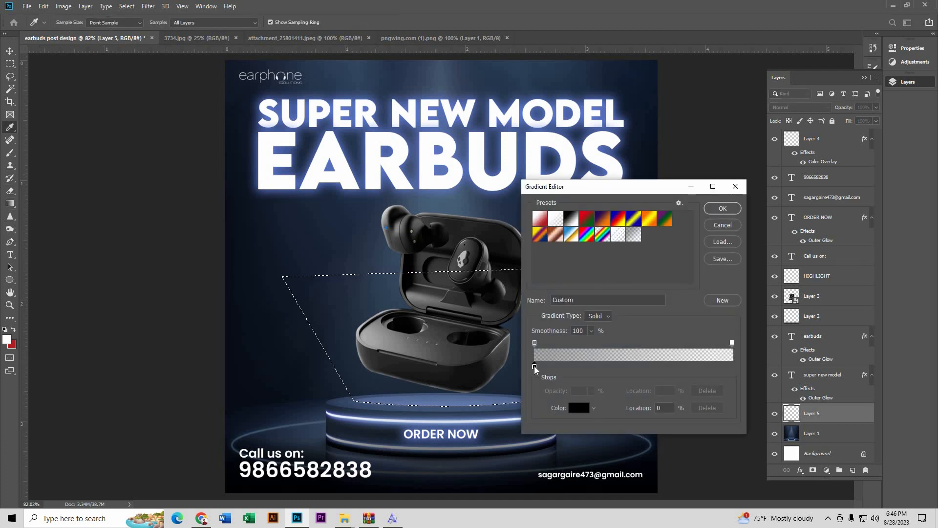
click(578, 407)
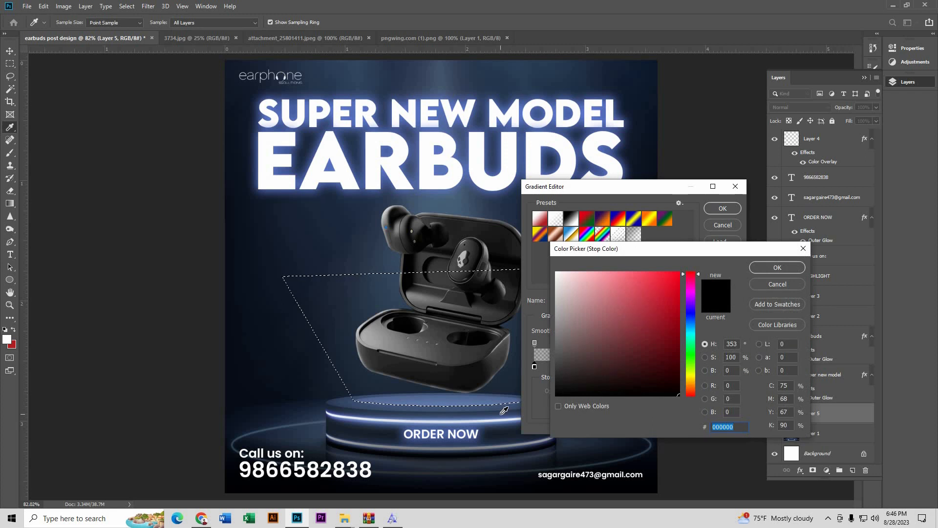
click(472, 165)
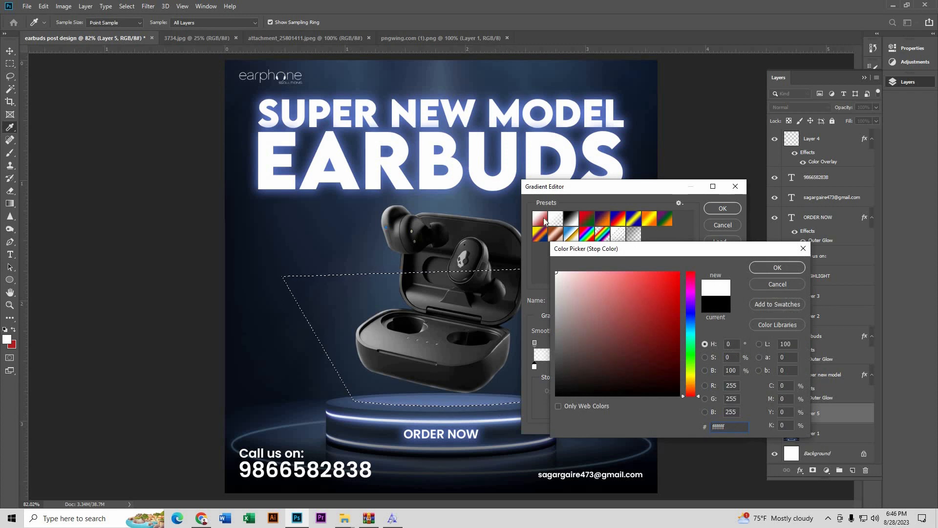
click(470, 163)
click(770, 269)
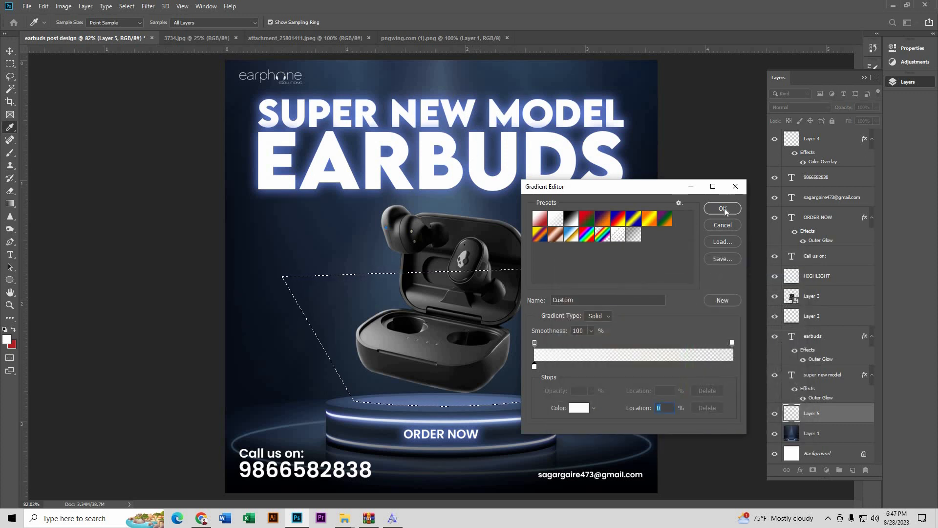
click(725, 211)
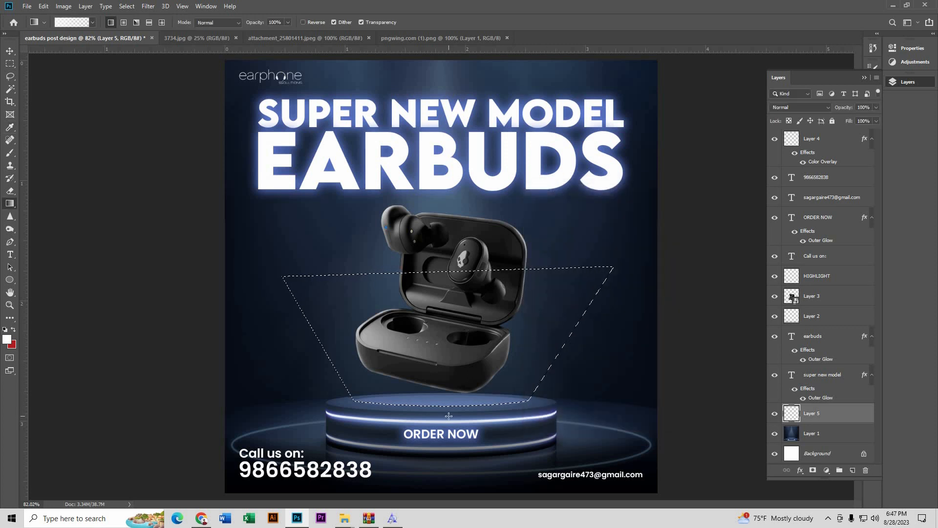
Step: Fill the beam selection with a white fade running upward from the podium, then deselect
drag(449, 416, 451, 232)
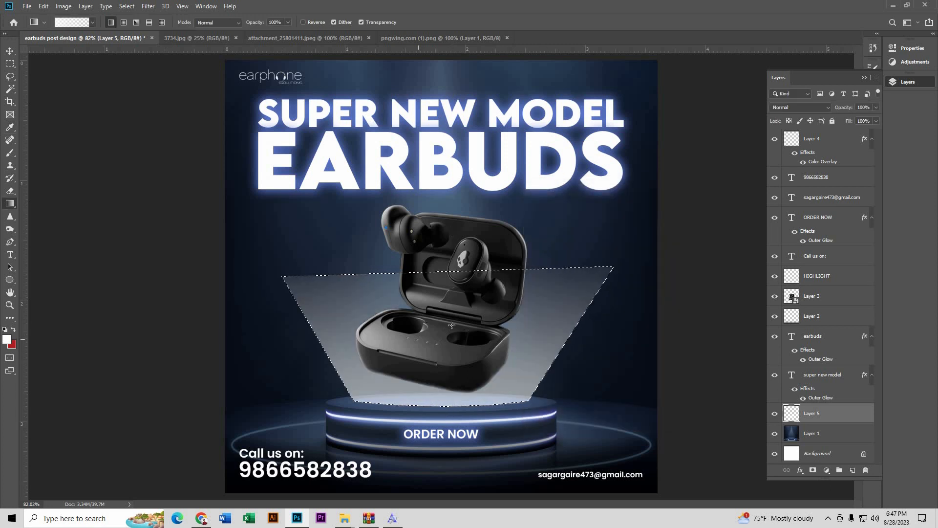
click(127, 6)
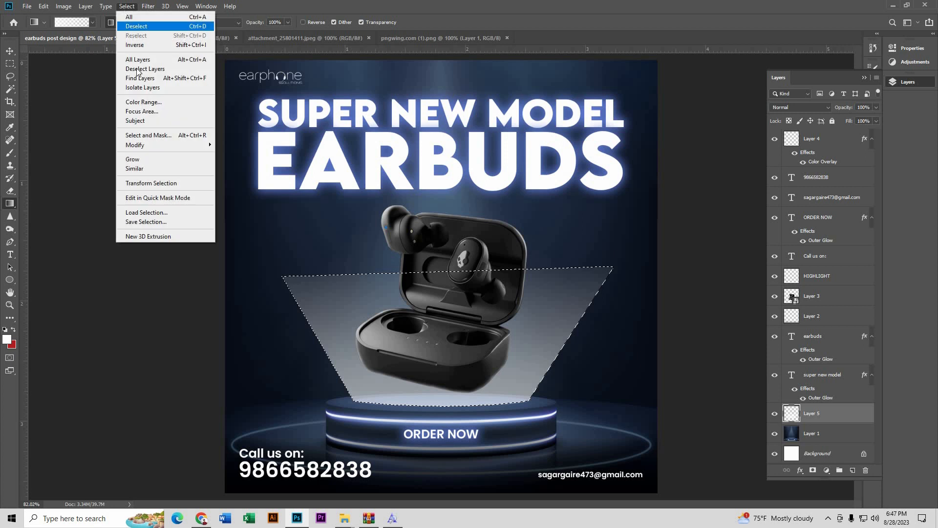
click(137, 26)
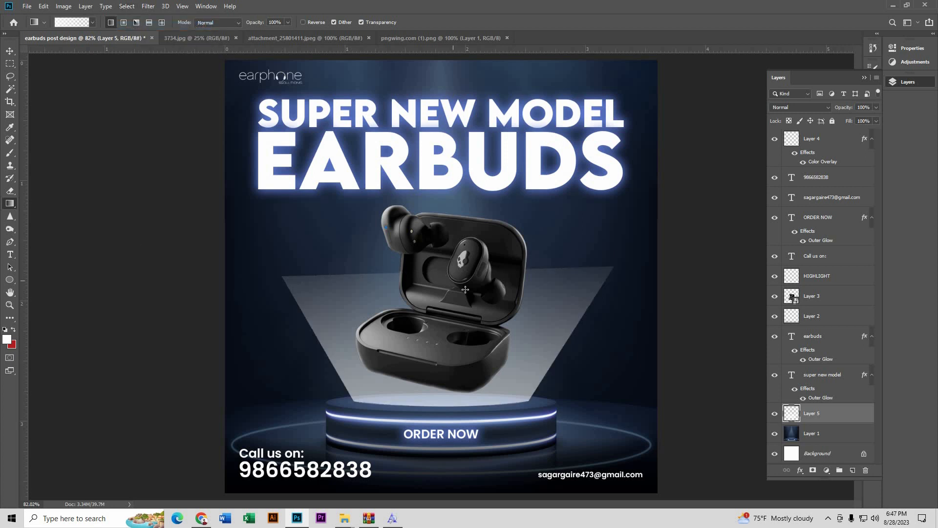
Step: Lower Layer 5's Fill to 43% so the beam looks soft
click(10, 50)
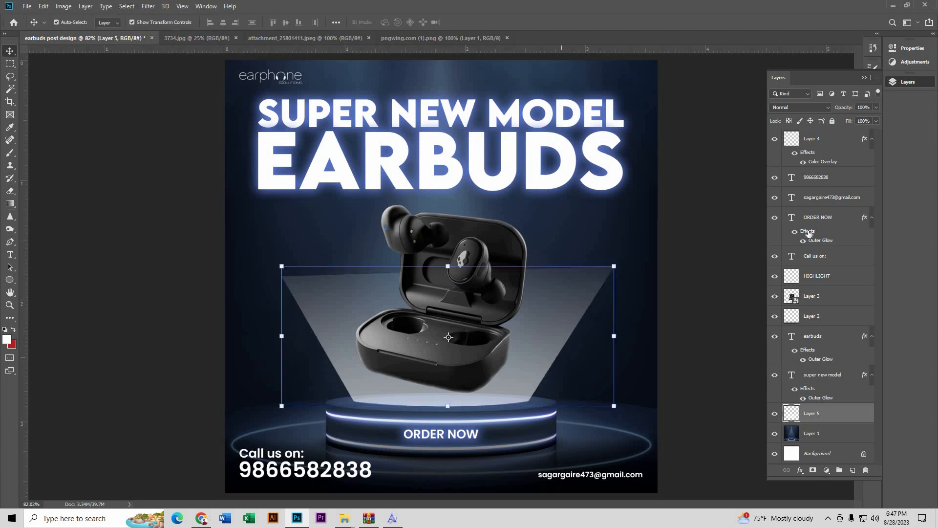
click(874, 121)
click(853, 133)
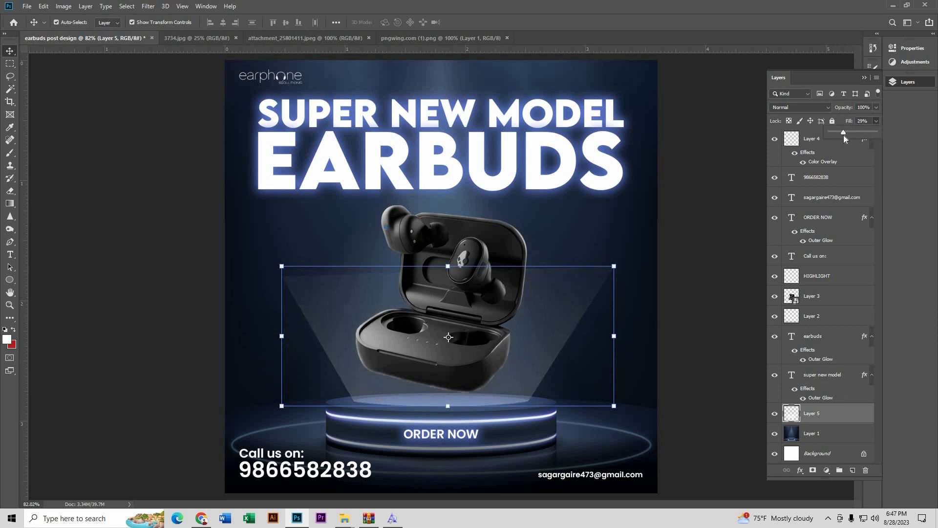
drag(837, 138, 849, 137)
click(735, 293)
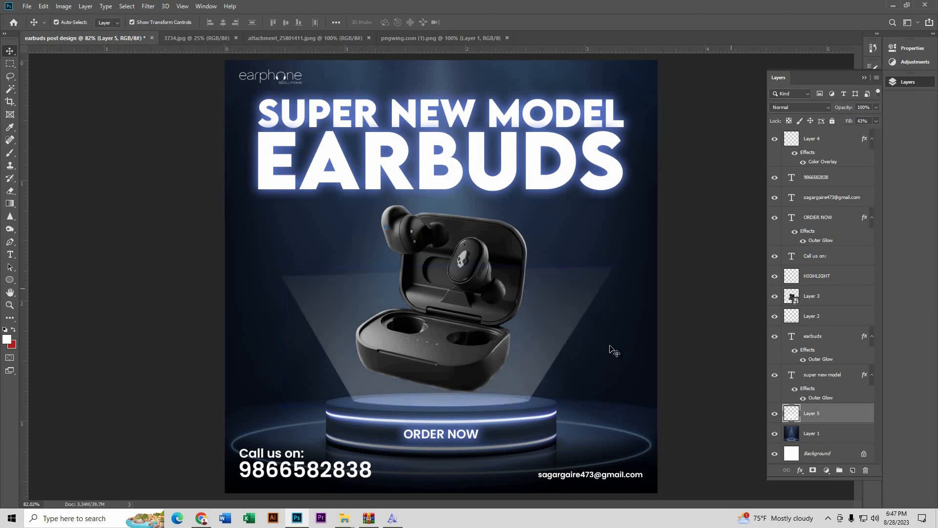
click(555, 327)
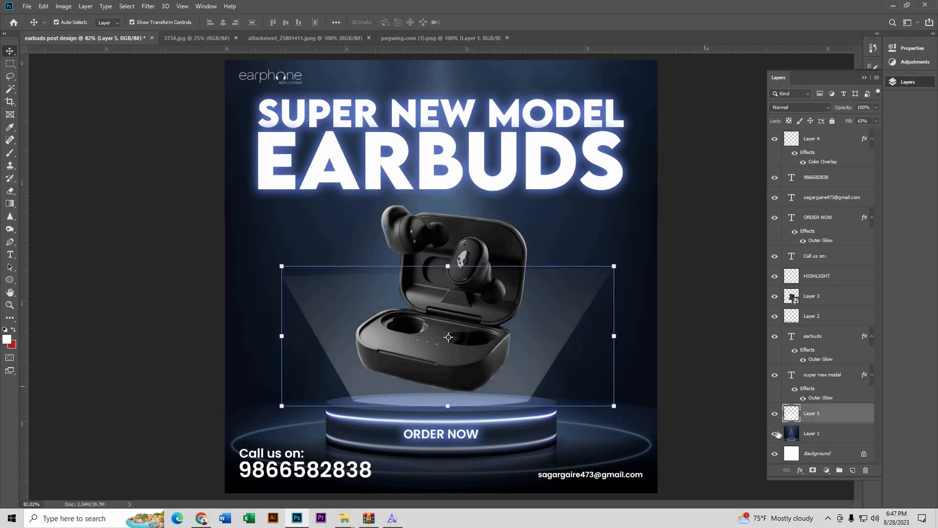
Step: Add a layer mask to Layer 5 and set up a large black brush at 100% flow
click(813, 470)
click(10, 153)
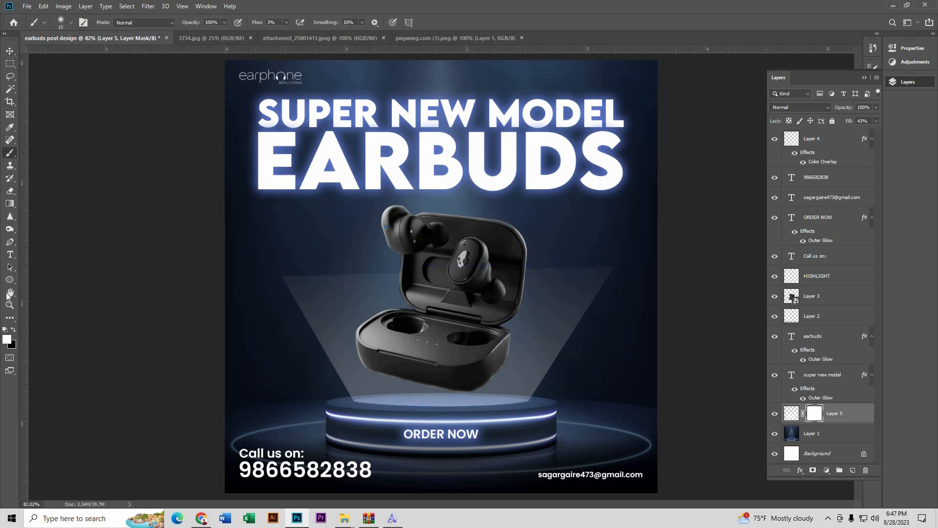
key(x)
key(bracketright)
key(bracketright)
key(bracketright)
key(bracketright)
key(bracketright)
key(bracketright)
key(bracketright)
key(bracketright)
key(bracketright)
key(bracketright)
key(bracketright)
key(bracketright)
click(286, 23)
drag(285, 33, 338, 34)
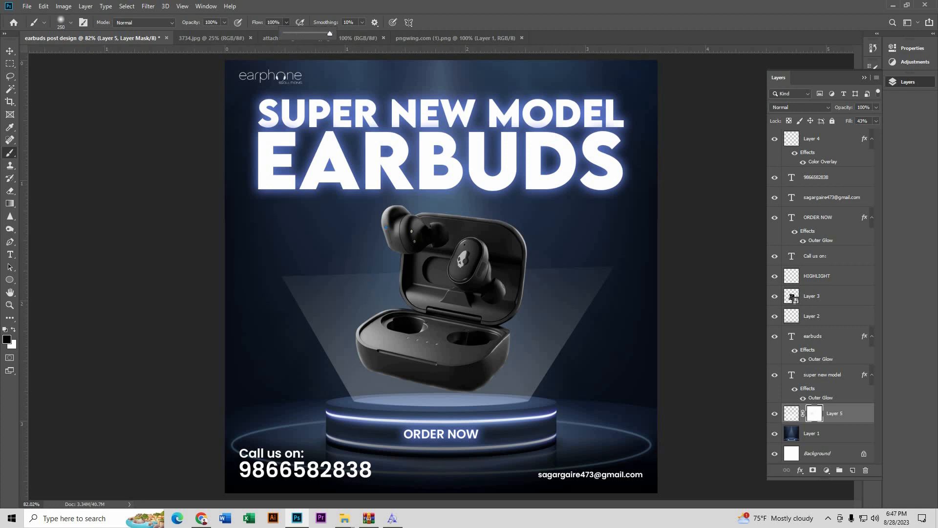
Step: Paint out the beam's top edge and top-left corner on the mask
click(352, 283)
click(301, 256)
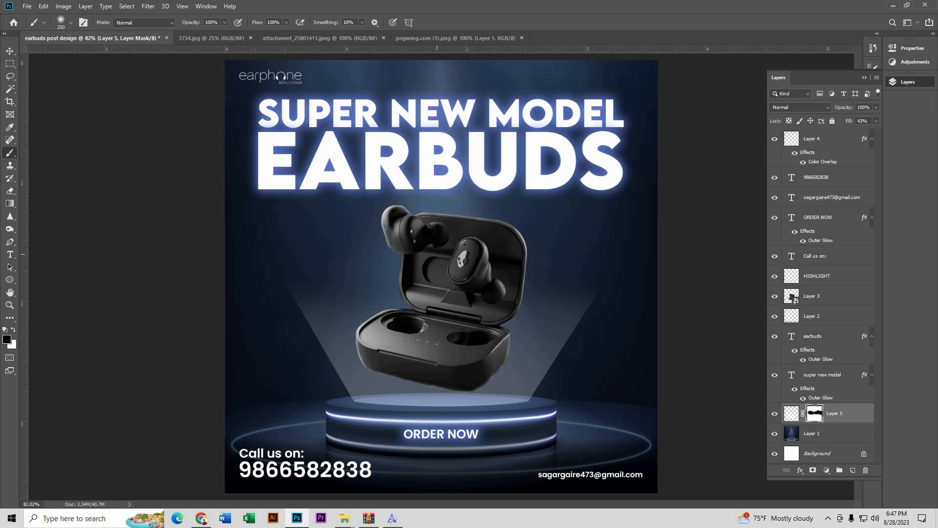
scroll(458, 228, down, 4)
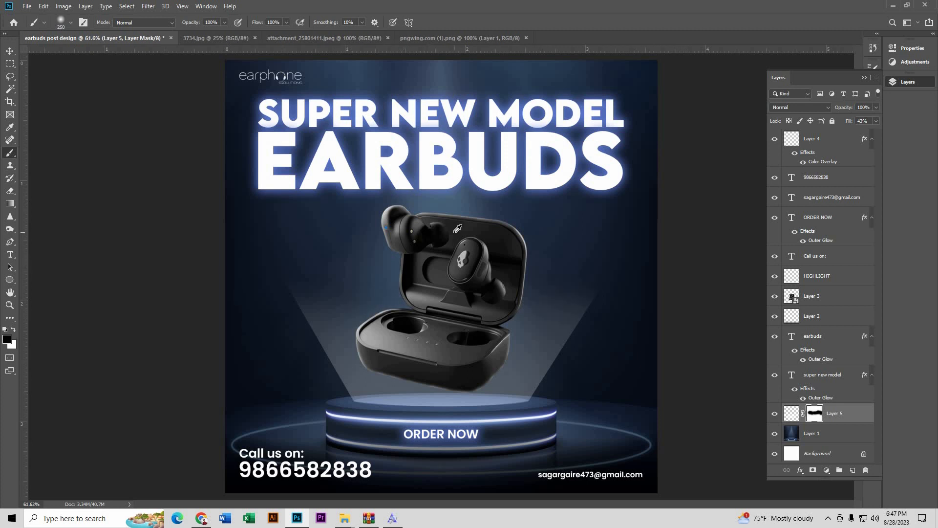
scroll(458, 282, up, 2)
Step: Deselect the beam layer and draw a small 13 × 13 px white circle, no stroke, left of the case
key(v)
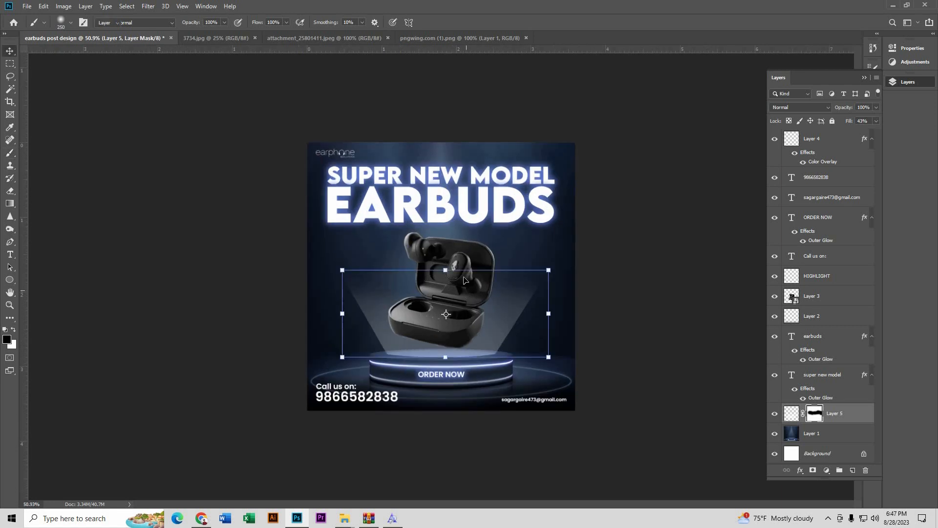
click(269, 265)
scroll(470, 318, up, 4)
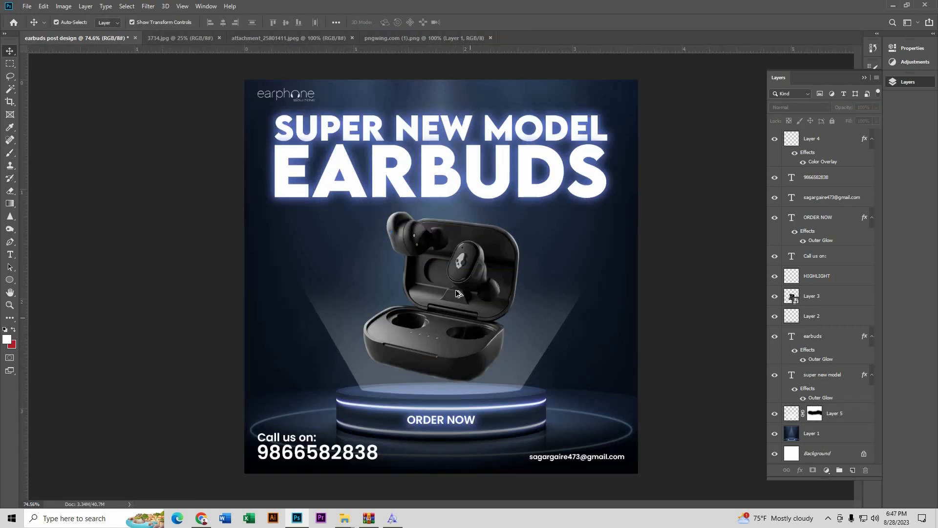
scroll(471, 318, down, 2)
scroll(470, 317, up, 1)
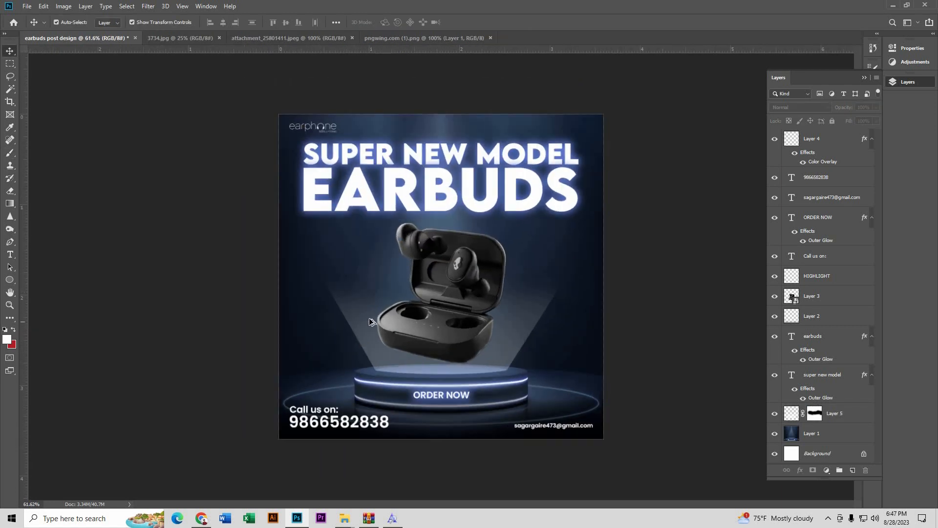
scroll(372, 323, up, 3)
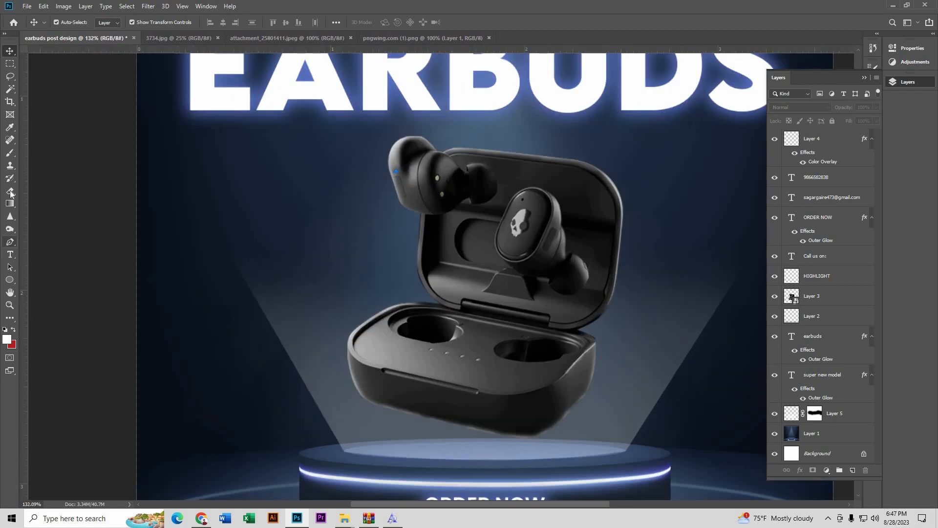
click(10, 279)
scroll(376, 277, up, 1)
scroll(376, 277, up, 1)
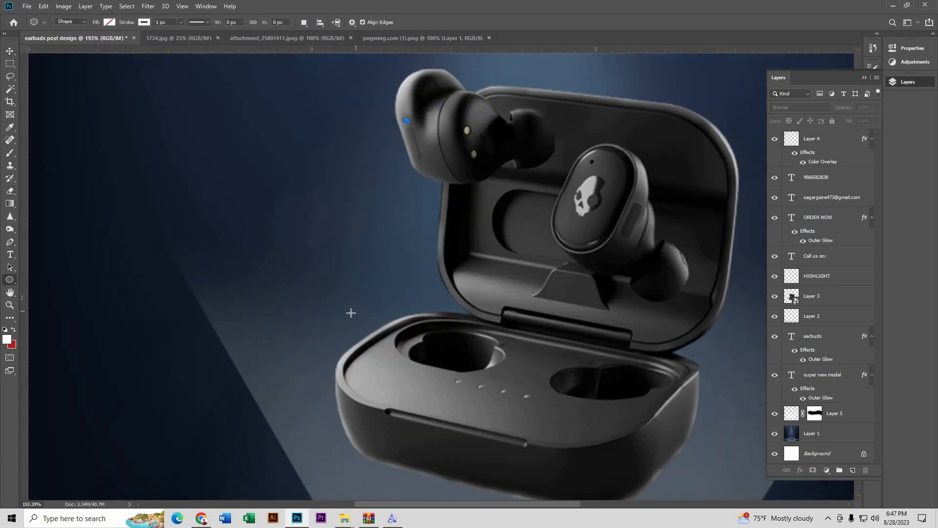
drag(340, 298, 353, 313)
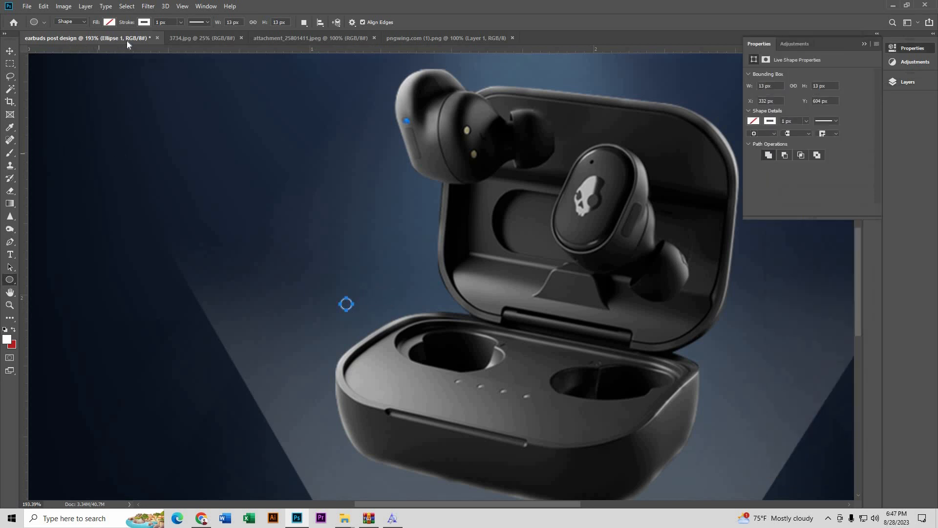
click(109, 22)
click(109, 23)
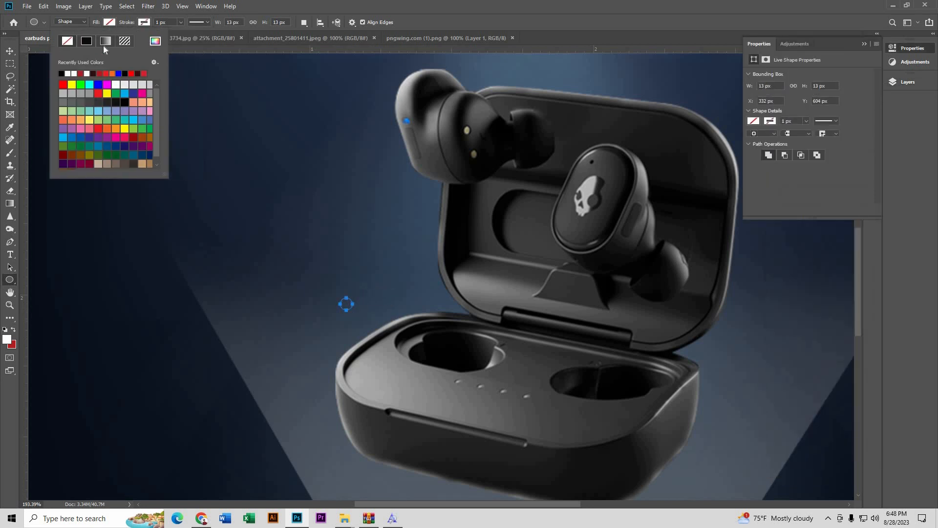
click(69, 73)
Step: Nudge the white dot slightly down and right, beside the case's lower half
click(13, 50)
click(303, 353)
scroll(338, 307, up, 5)
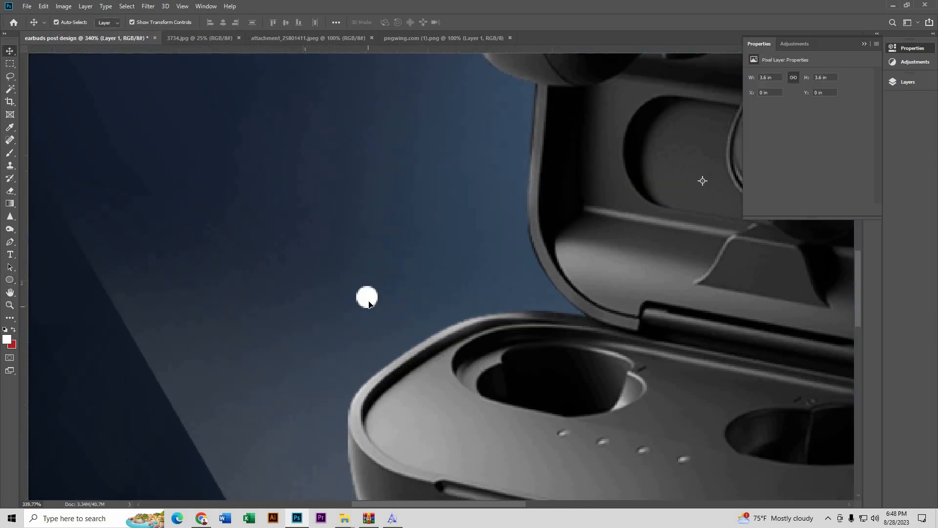
drag(369, 304, 394, 322)
scroll(394, 323, down, 3)
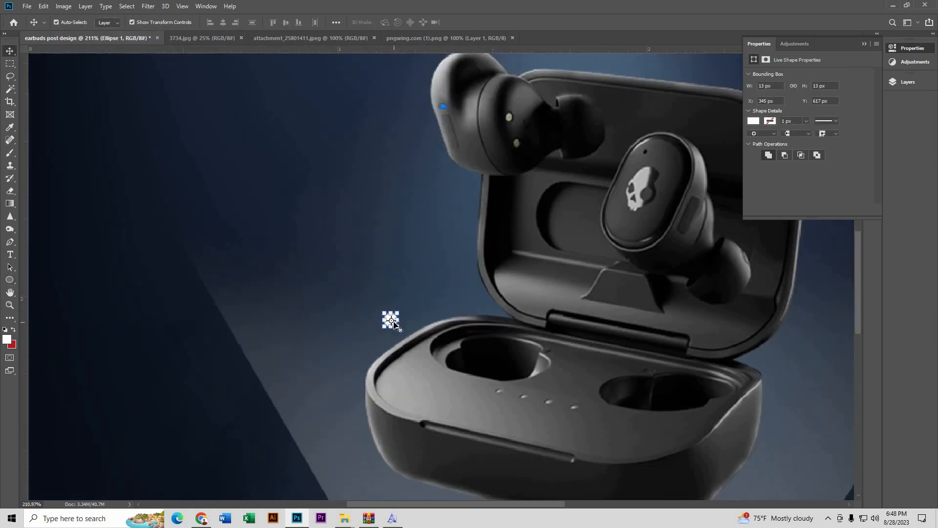
scroll(393, 323, down, 4)
click(134, 348)
scroll(386, 323, up, 3)
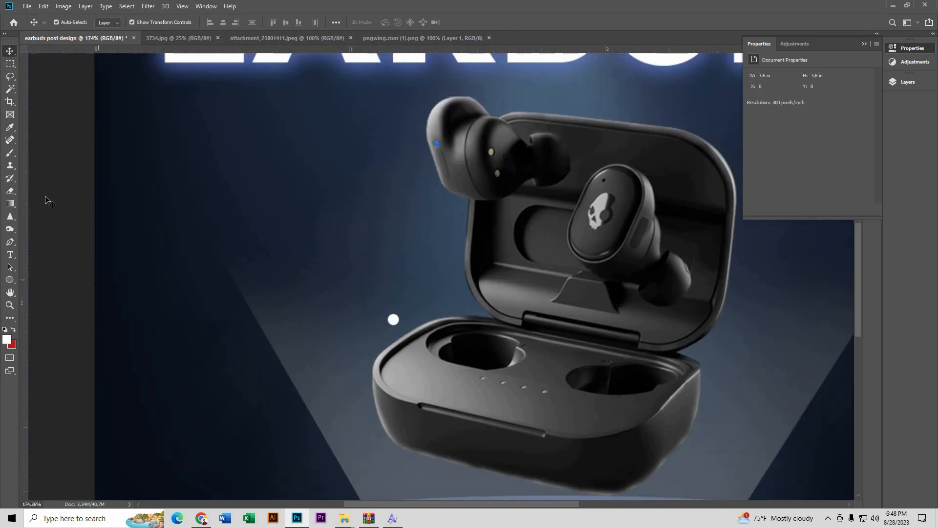
click(393, 320)
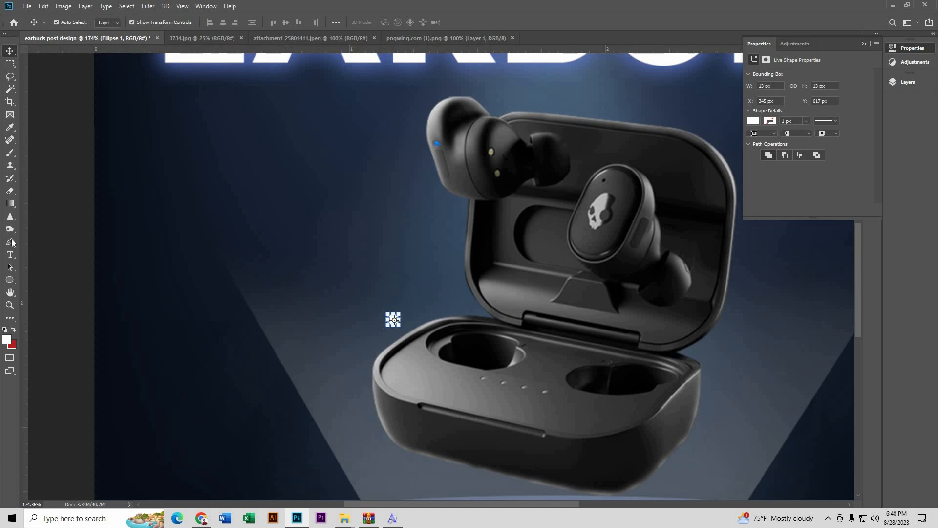
click(10, 241)
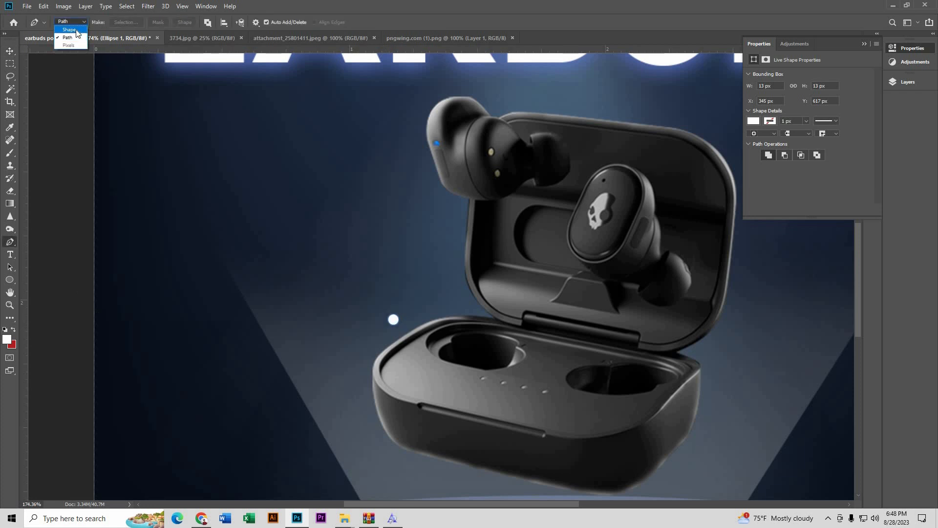
Step: Set the Pen tool to Shape mode with no fill and a white 1 px stroke
click(109, 23)
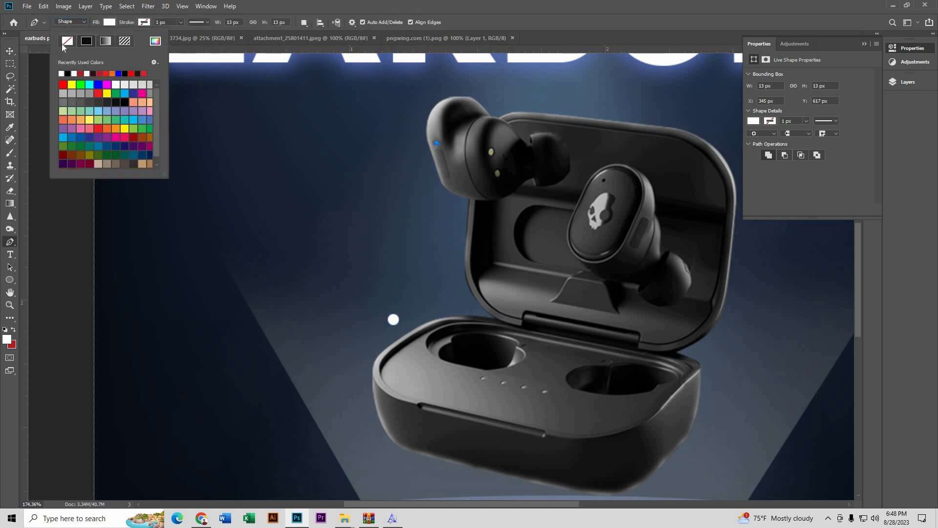
click(143, 22)
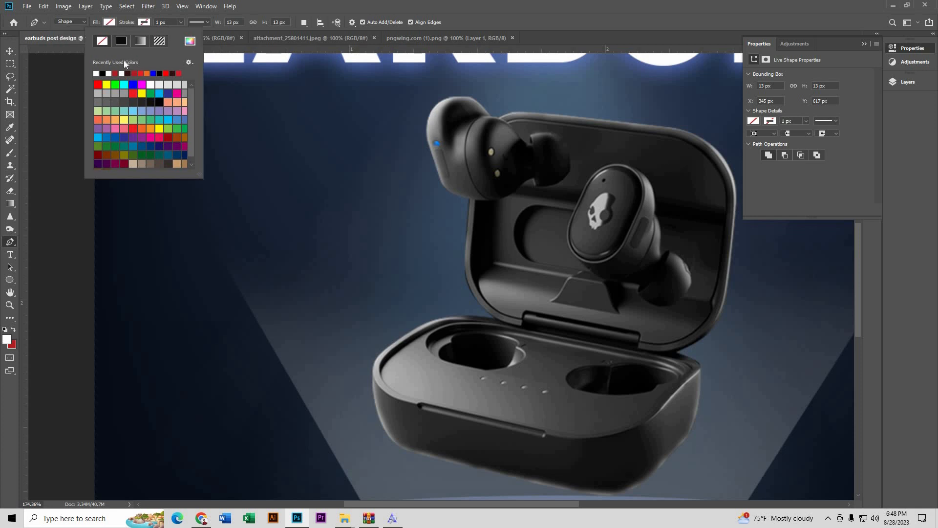
click(98, 74)
click(10, 51)
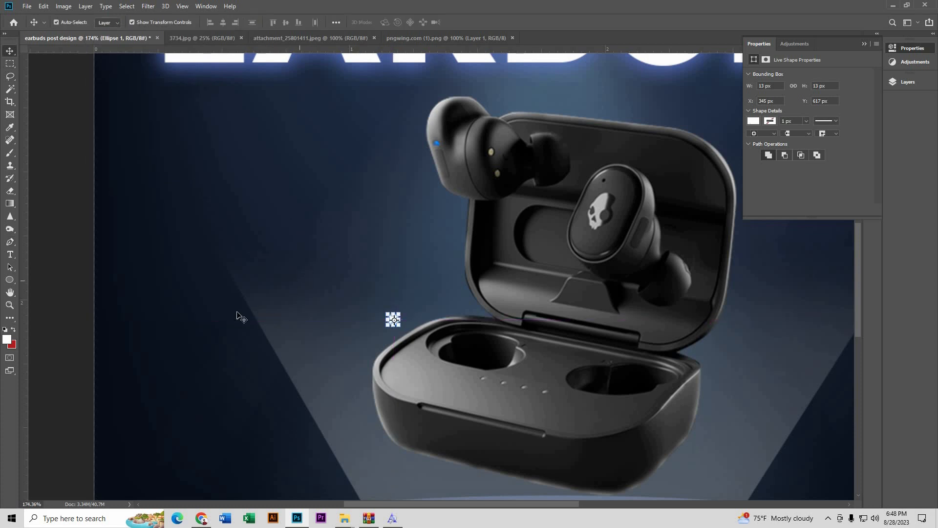
click(79, 288)
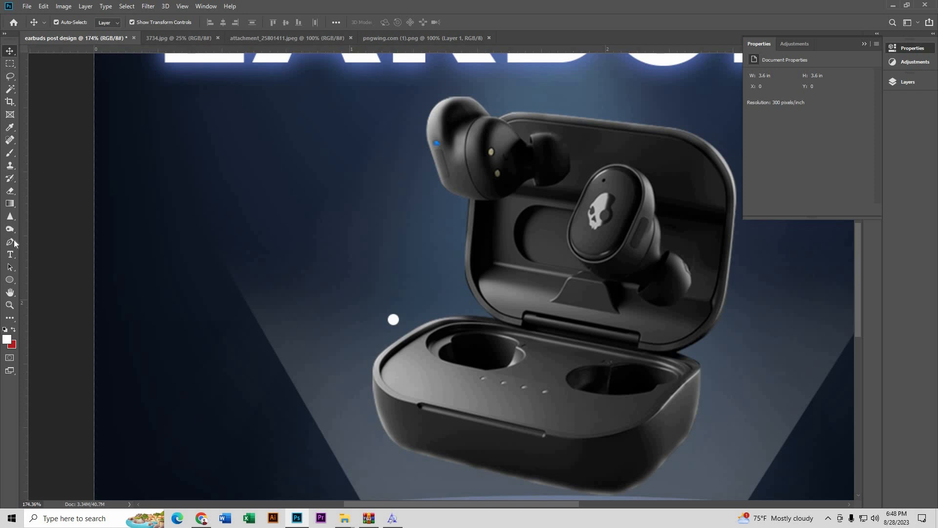
Step: Draw a callout line from the dot, bending up, then running horizontally left
click(10, 242)
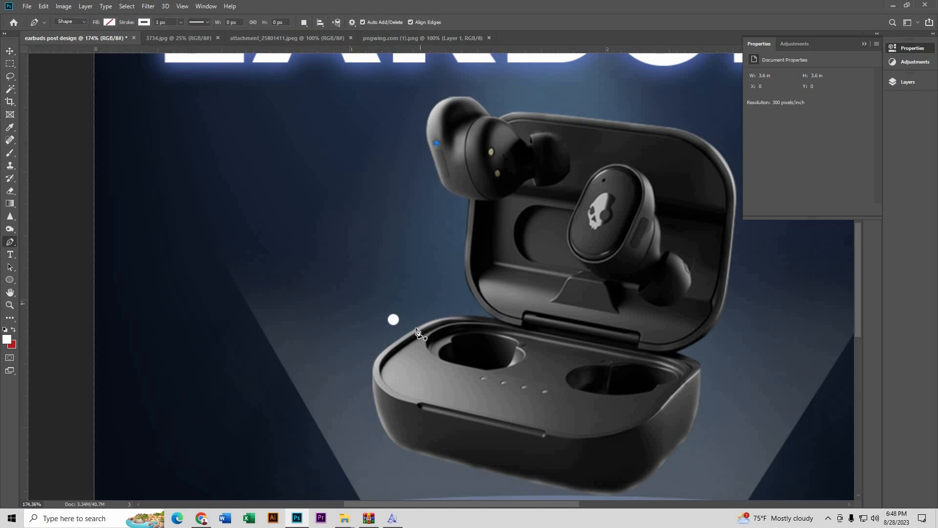
scroll(394, 319, up, 3)
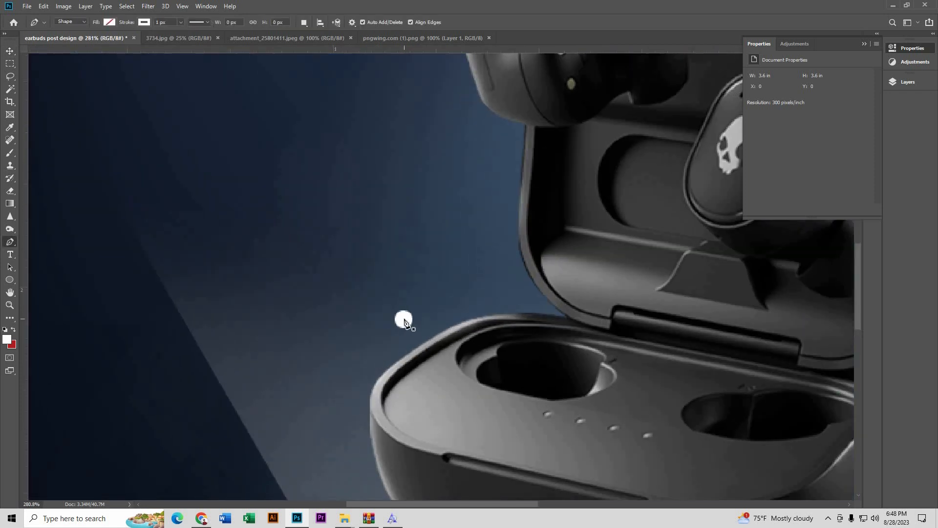
click(403, 321)
scroll(518, 300, down, 3)
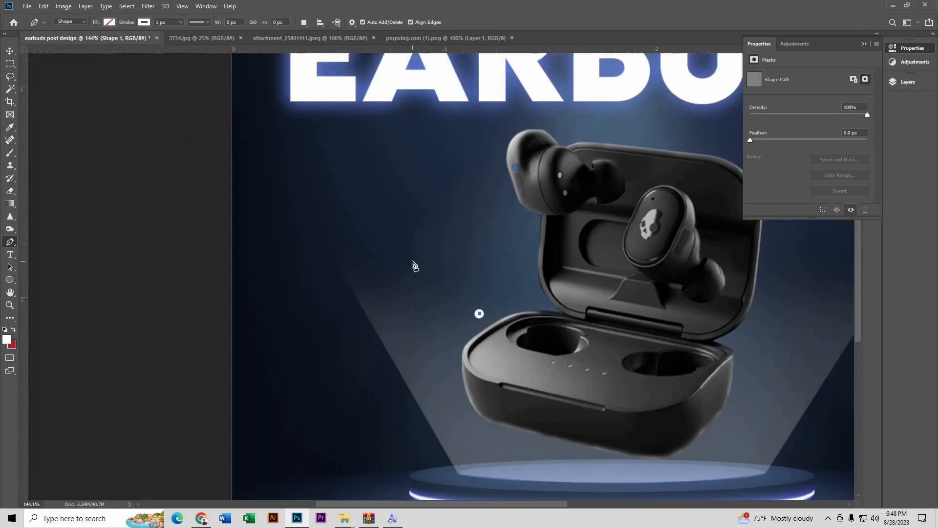
scroll(412, 264, up, 2)
click(463, 289)
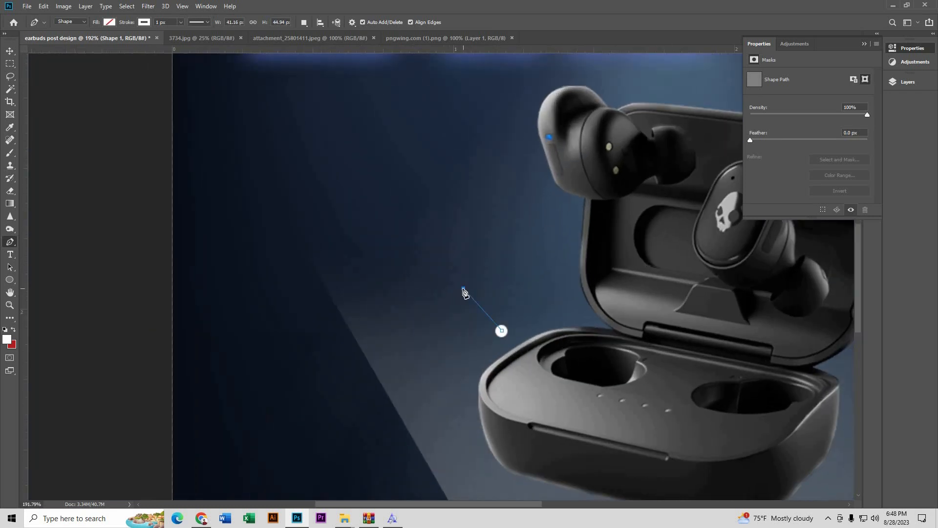
click(217, 289)
scroll(202, 287, down, 2)
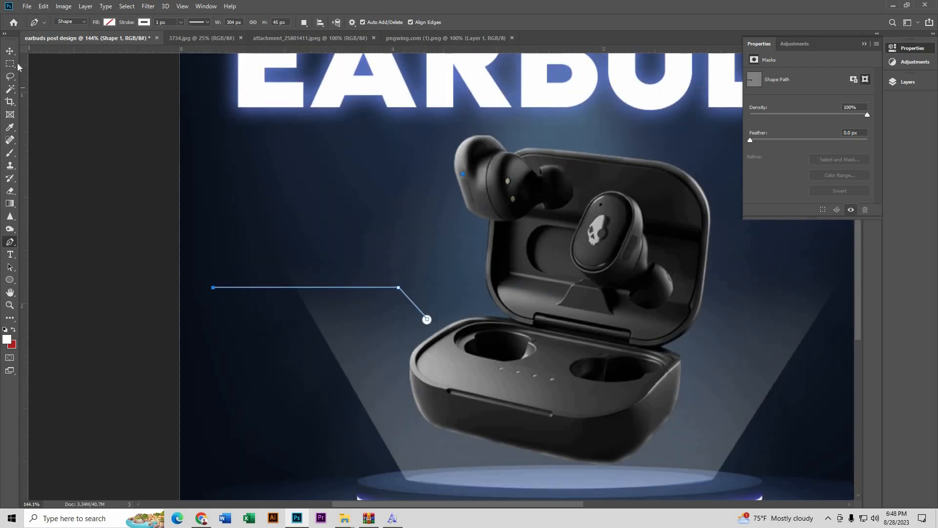
Step: Alt-drag a copy of the white dot onto the case lid's upper right
click(10, 51)
click(112, 277)
key(ctrl+0)
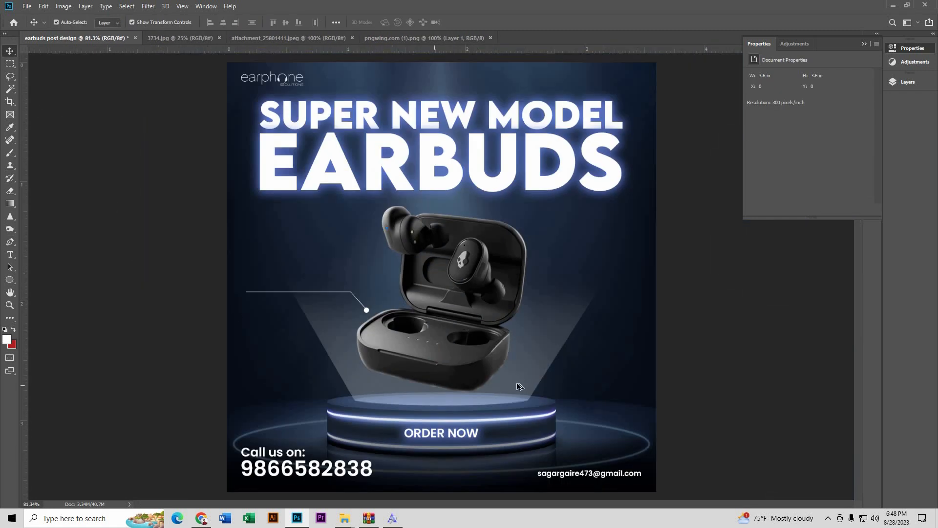
scroll(538, 342, up, 3)
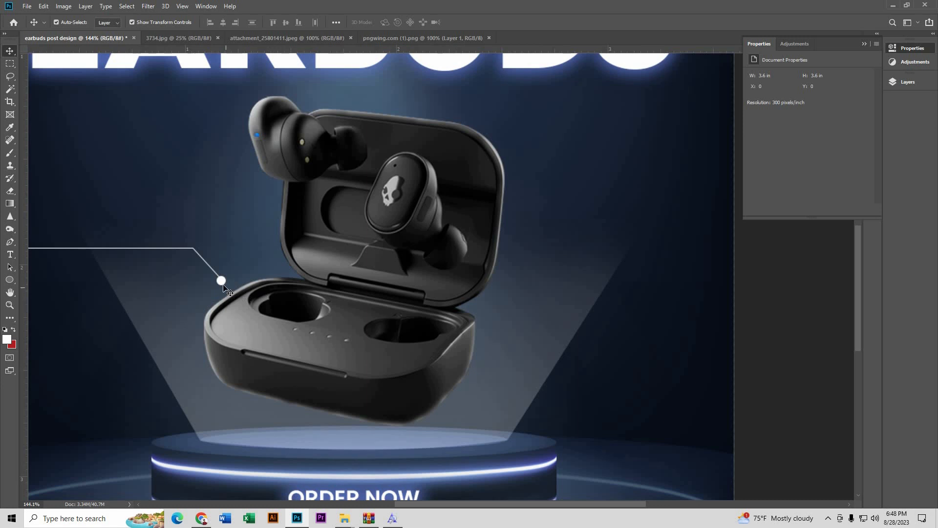
click(221, 281)
scroll(220, 279, up, 3)
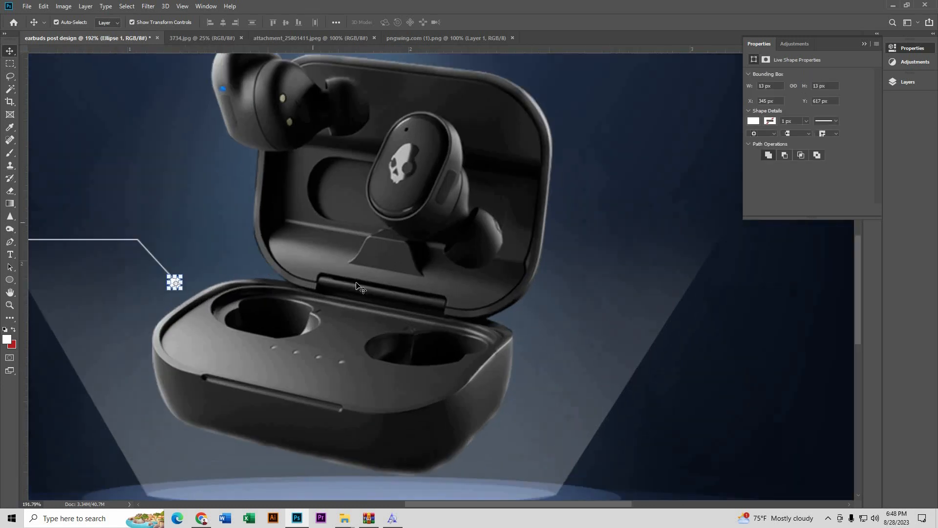
scroll(501, 282, down, 3)
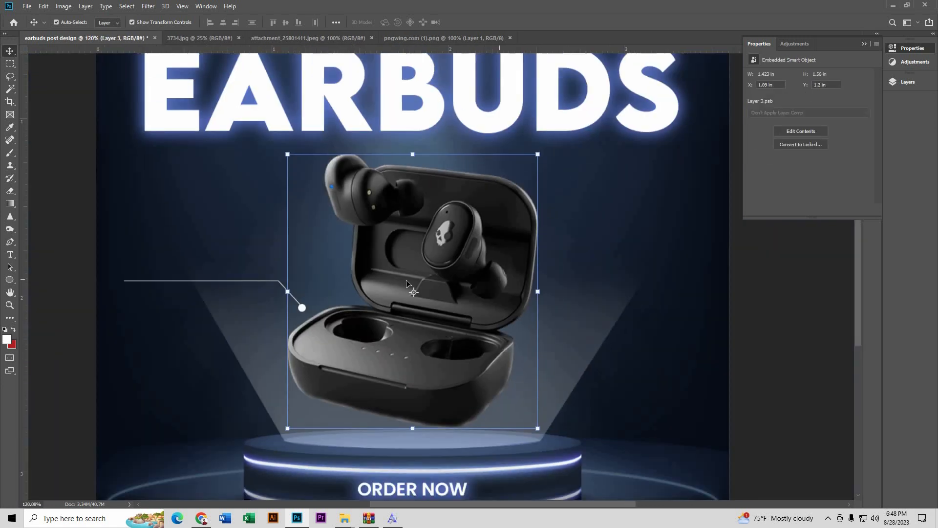
click(57, 262)
scroll(691, 300, up, 2)
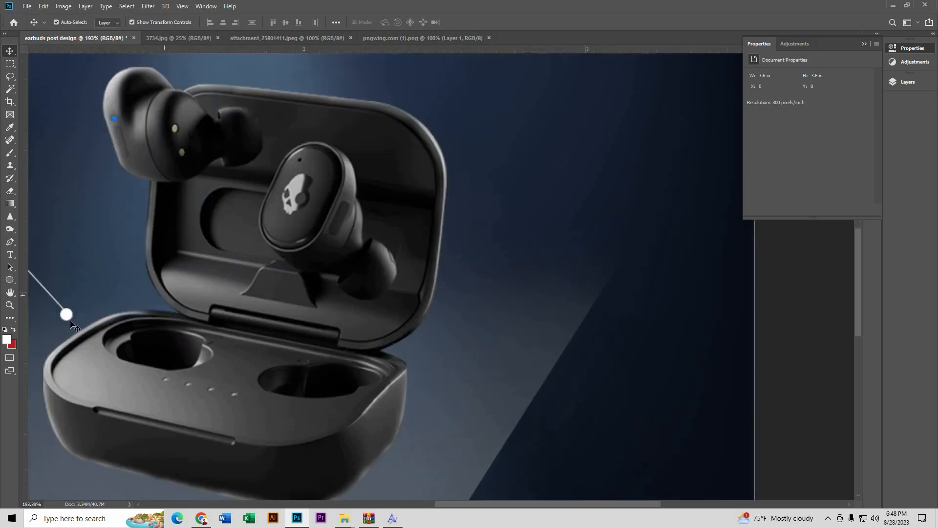
drag(68, 314, 369, 161)
Step: Draw Shape 2 from the lid dot up-right, then horizontally right, with no fill
scroll(370, 160, down, 2)
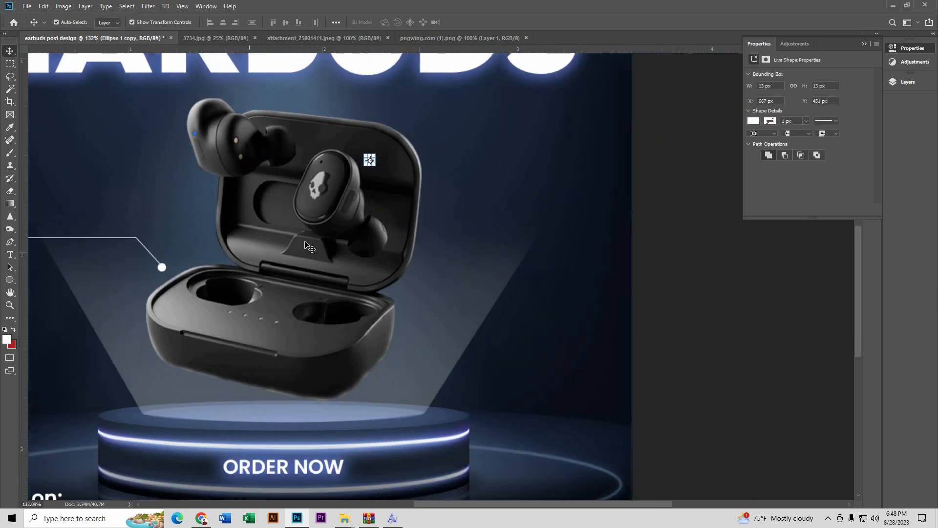
click(10, 241)
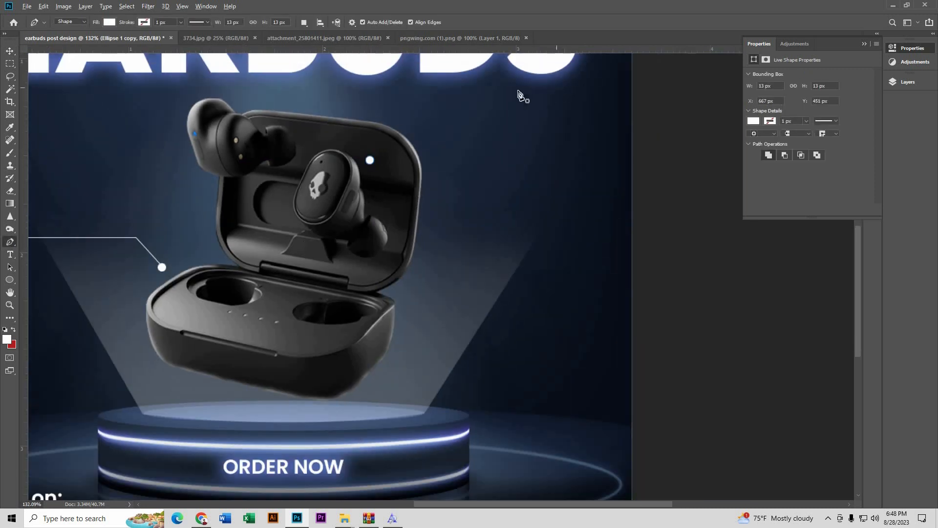
scroll(520, 93, up, 3)
click(248, 214)
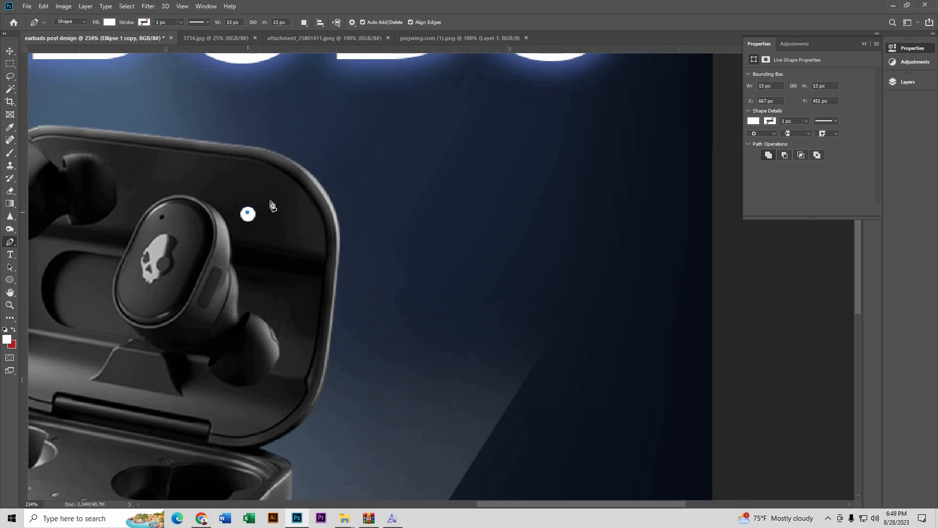
click(330, 159)
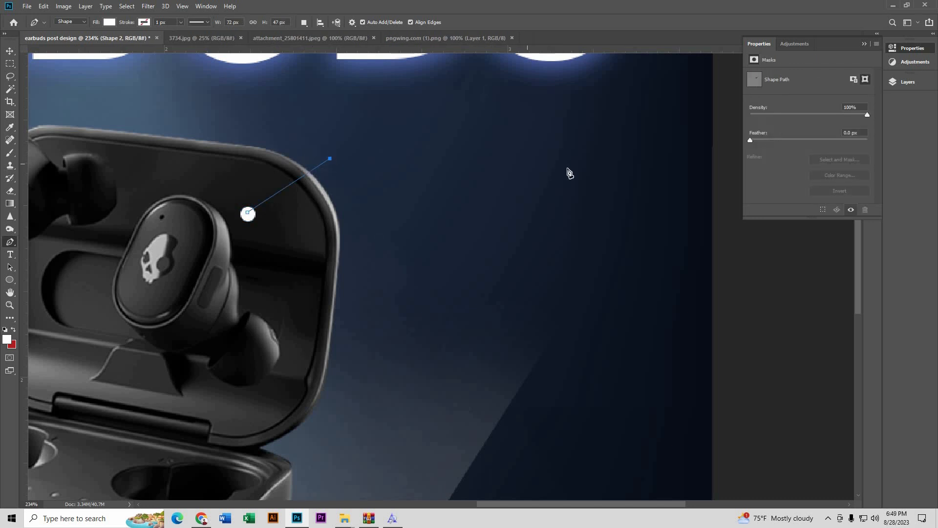
click(650, 156)
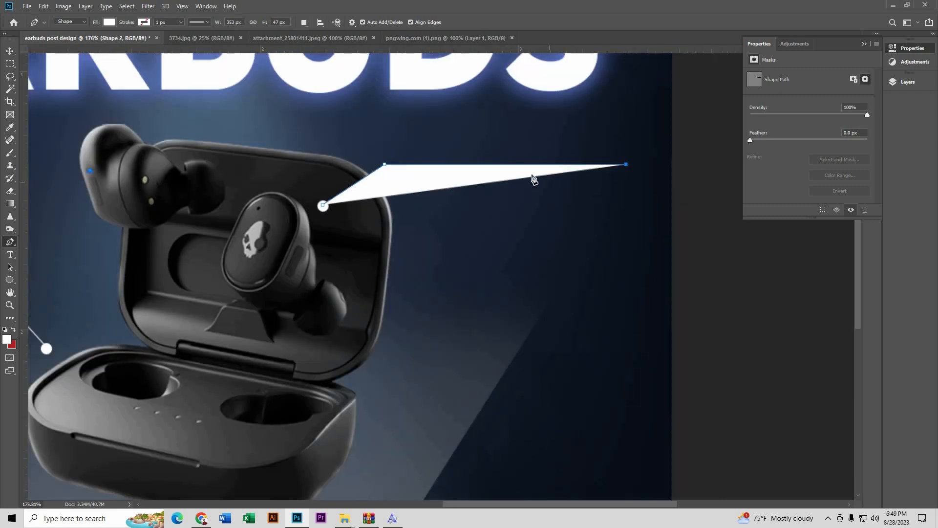
scroll(534, 180, down, 1)
click(110, 23)
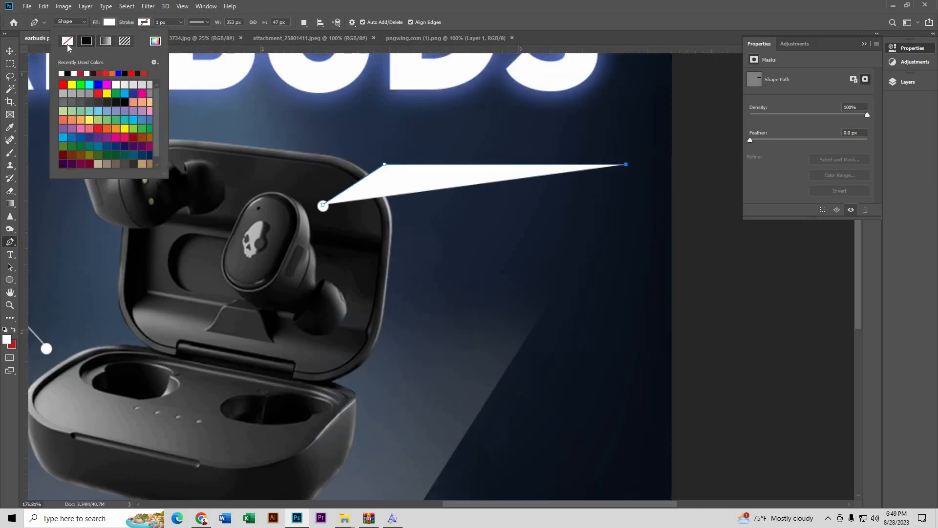
click(67, 41)
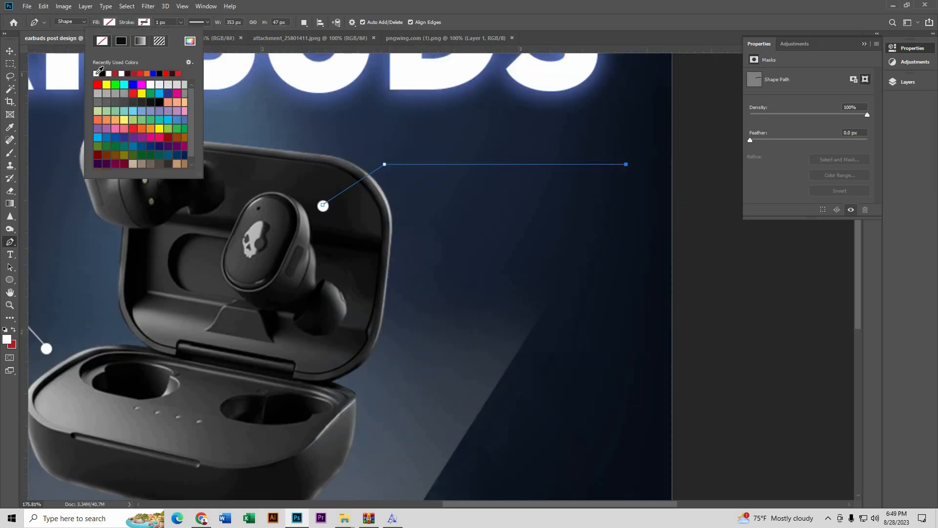
click(10, 50)
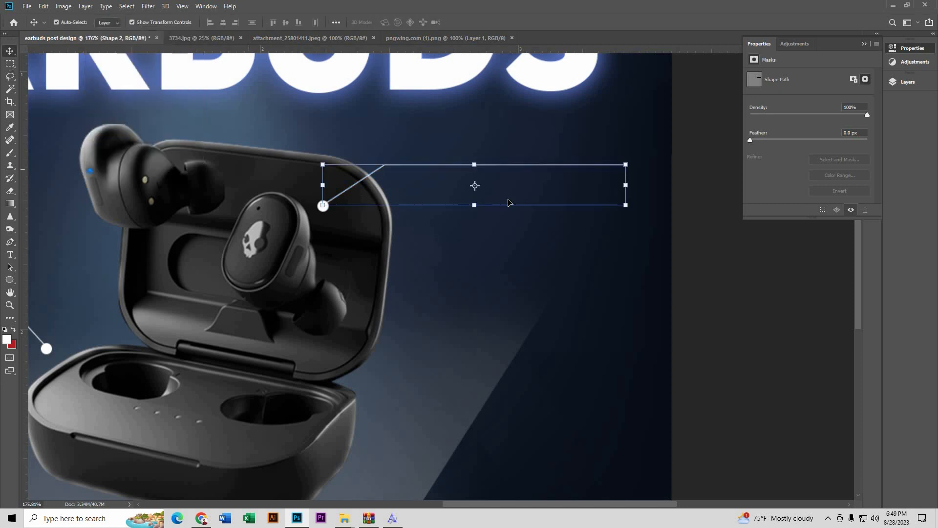
click(735, 252)
scroll(545, 226, down, 6)
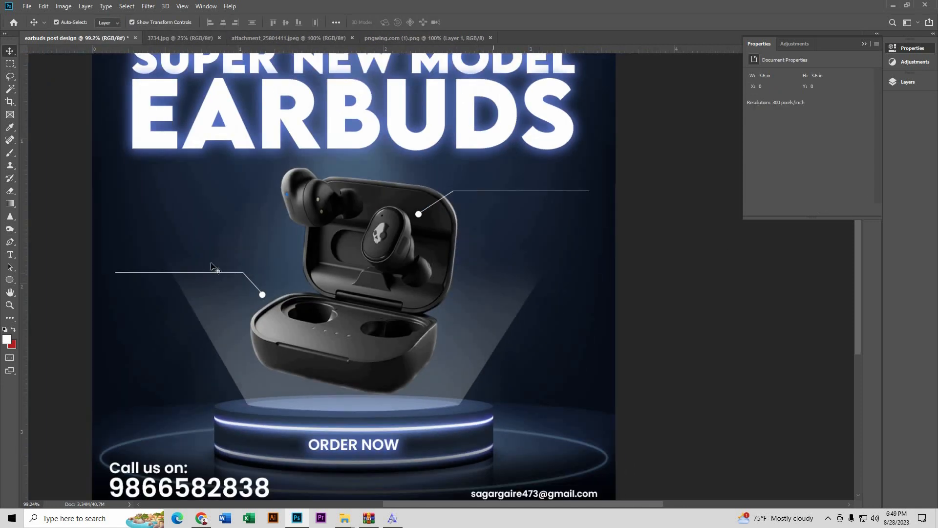
Step: Duplicate the 'Call us on:' text to just above the left callout line
scroll(73, 264, up, 7)
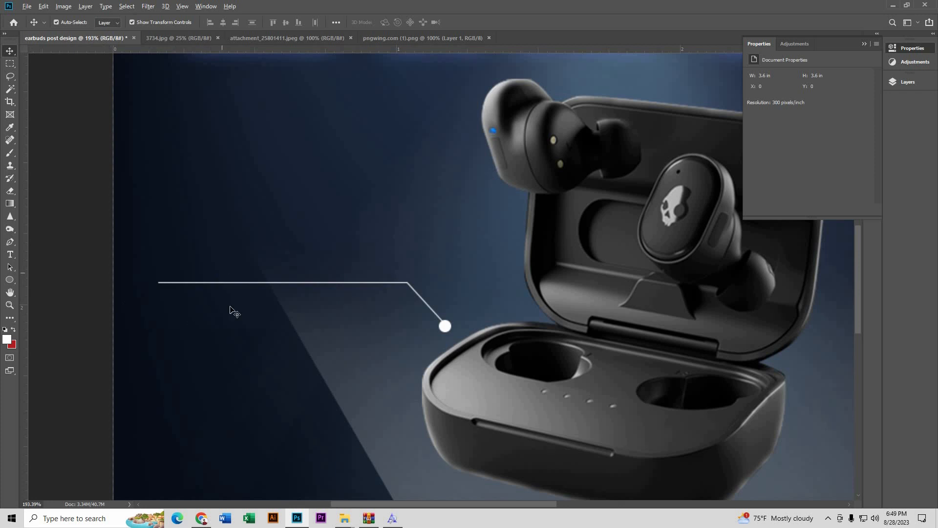
scroll(279, 350, down, 3)
scroll(281, 349, down, 4)
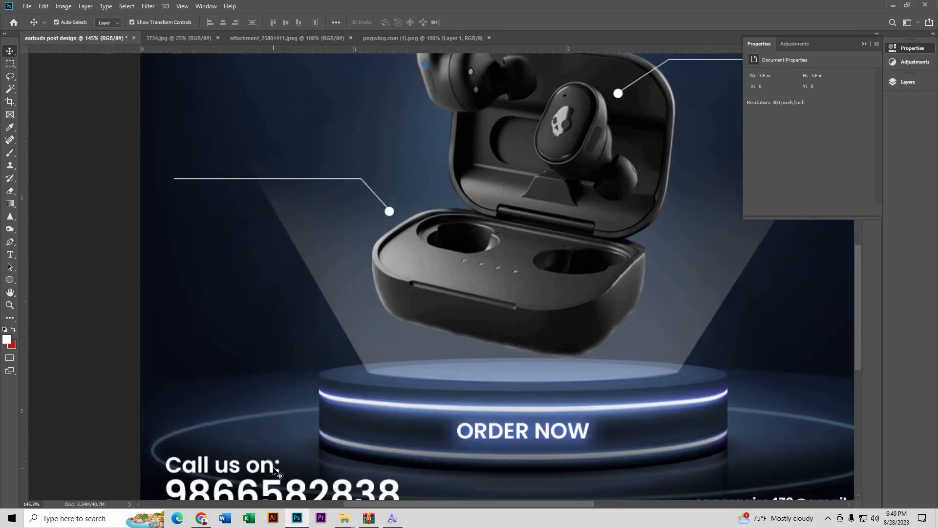
click(273, 469)
drag(264, 469, 237, 184)
scroll(232, 149, up, 3)
key(Return)
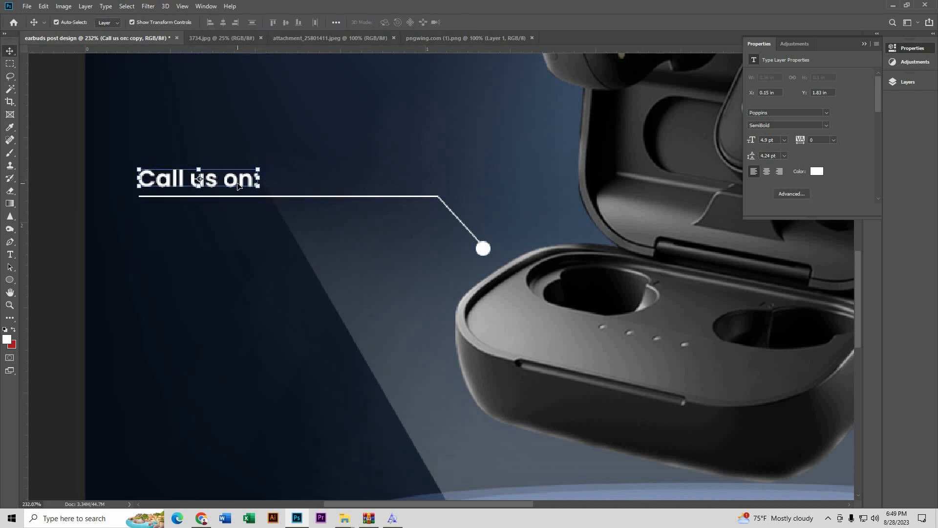
Step: Retype the copied text as 'Stylish & Sleek Design'
click(10, 255)
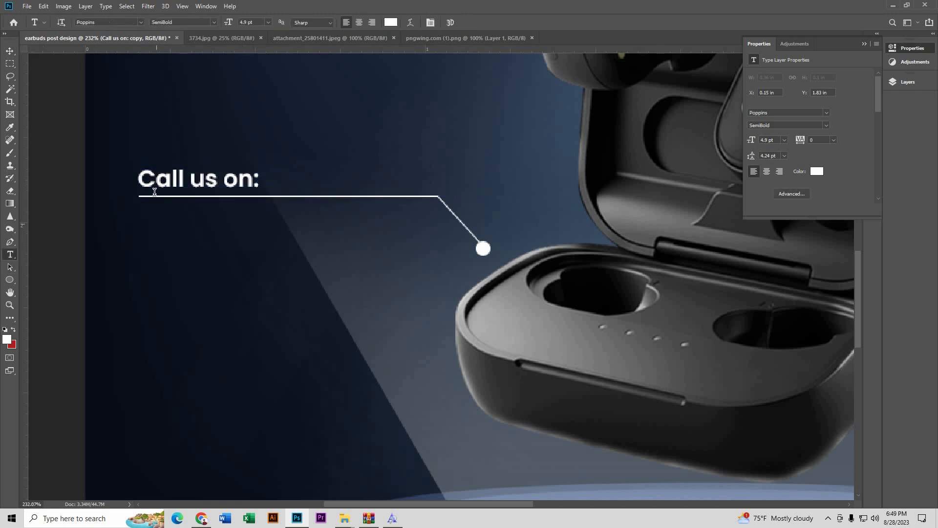
drag(139, 184, 299, 182)
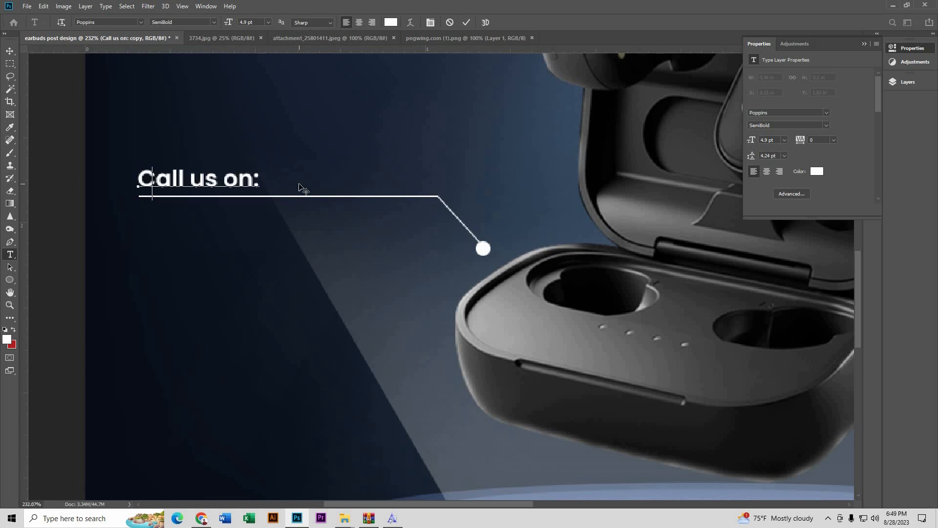
text(Sty)
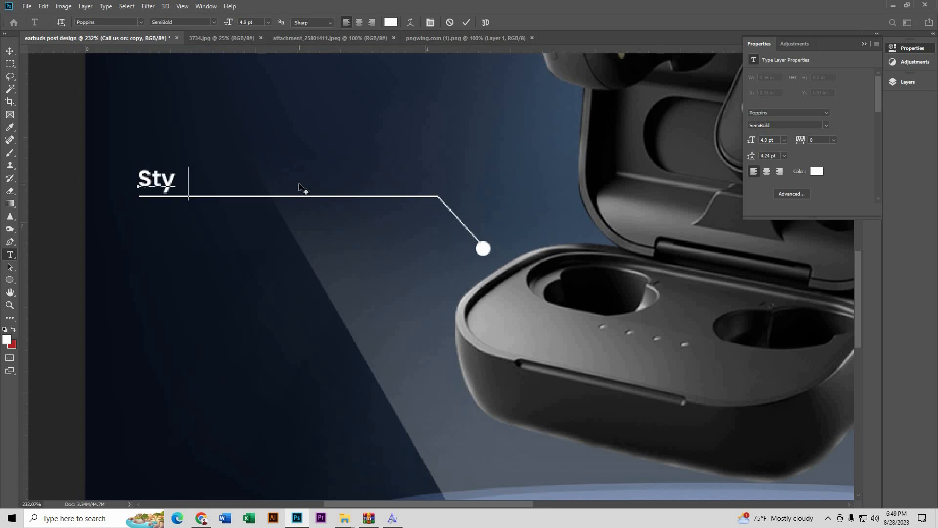
text(kusg)
key(Left)
key(Delete)
key(Delete)
key(Delete)
key(BackSpace)
text(lish)
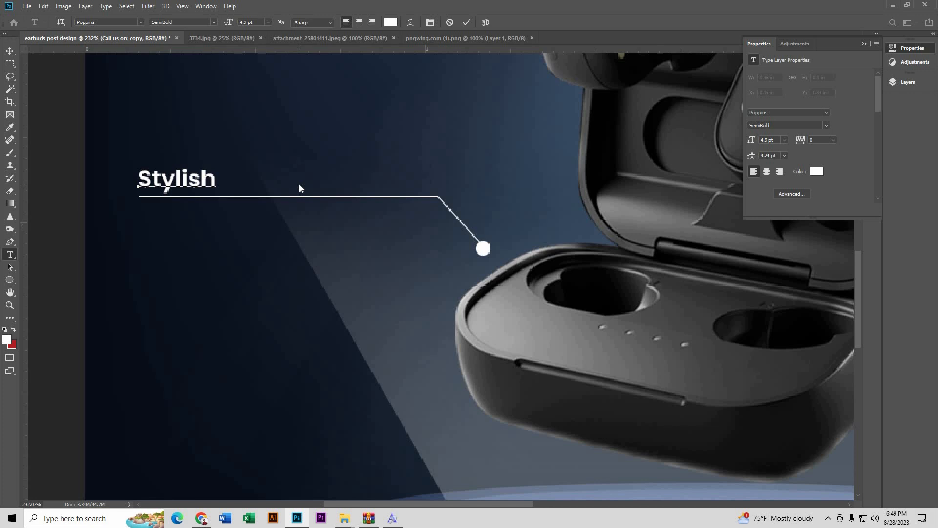
text(& Sleepy)
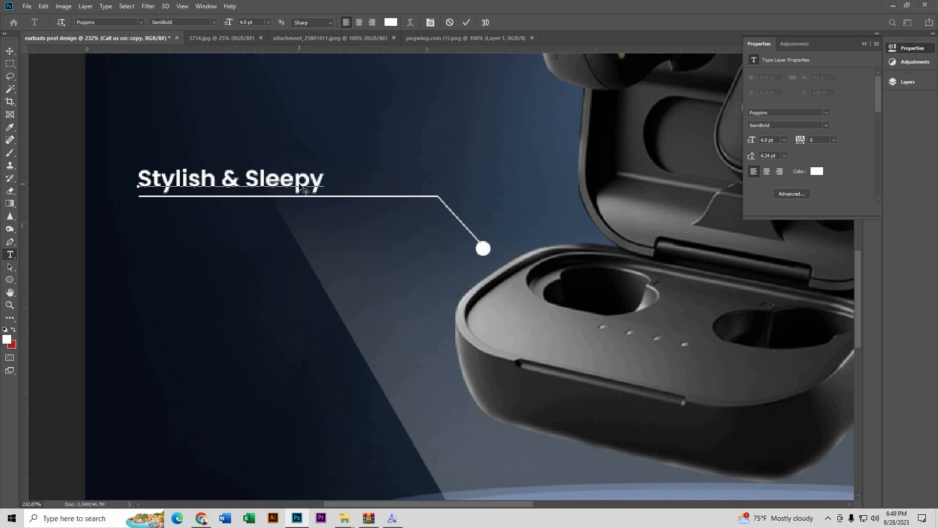
text( De)
key(BackSpace)
key(BackSpace)
key(BackSpace)
key(BackSpace)
key(BackSpace)
text(k Design)
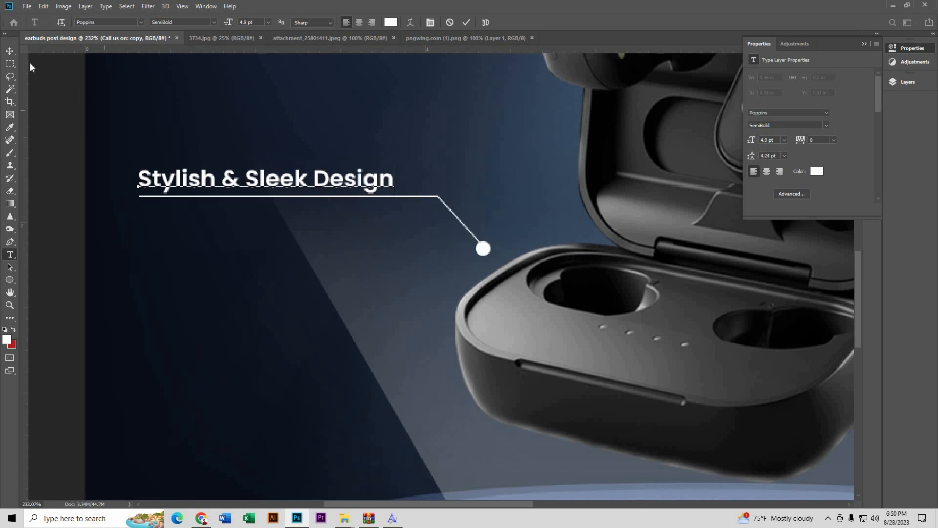
click(10, 50)
Step: Set the 'Stylish & Sleek Design' label's font style to Poppins Medium
scroll(230, 203, down, 5)
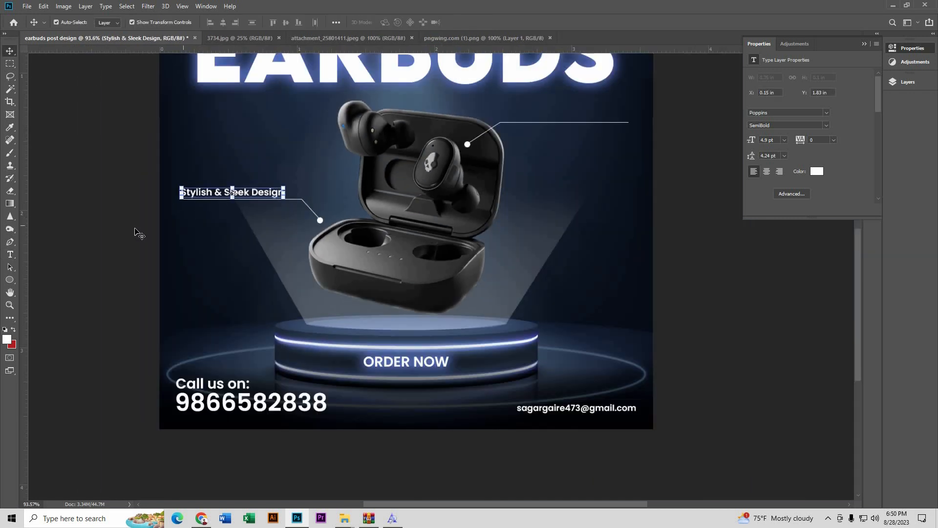
scroll(124, 228, down, 2)
scroll(317, 289, up, 3)
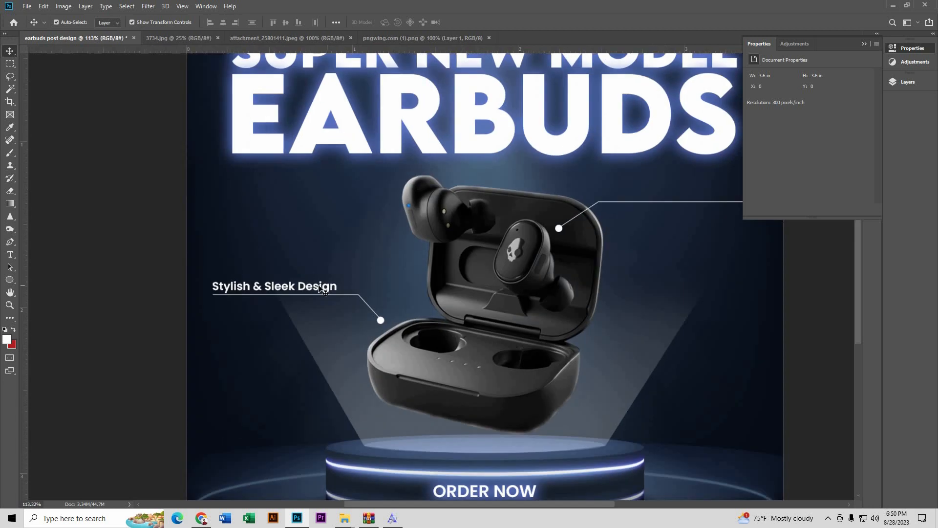
click(319, 287)
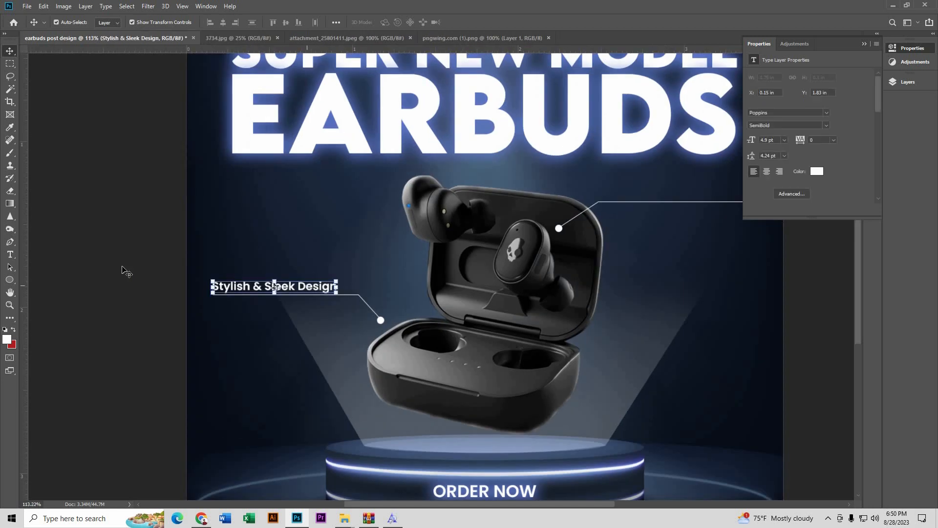
click(9, 254)
click(213, 287)
key(ctrl+a)
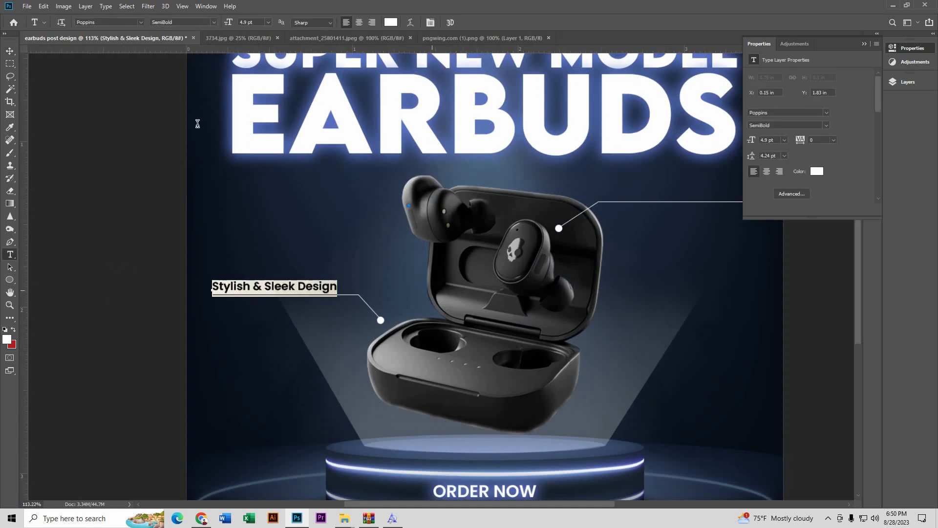
click(216, 22)
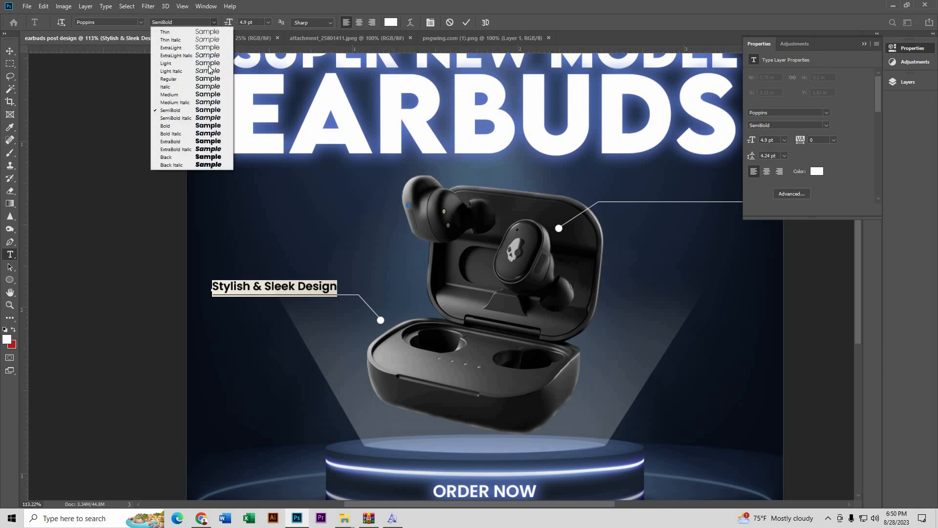
click(205, 97)
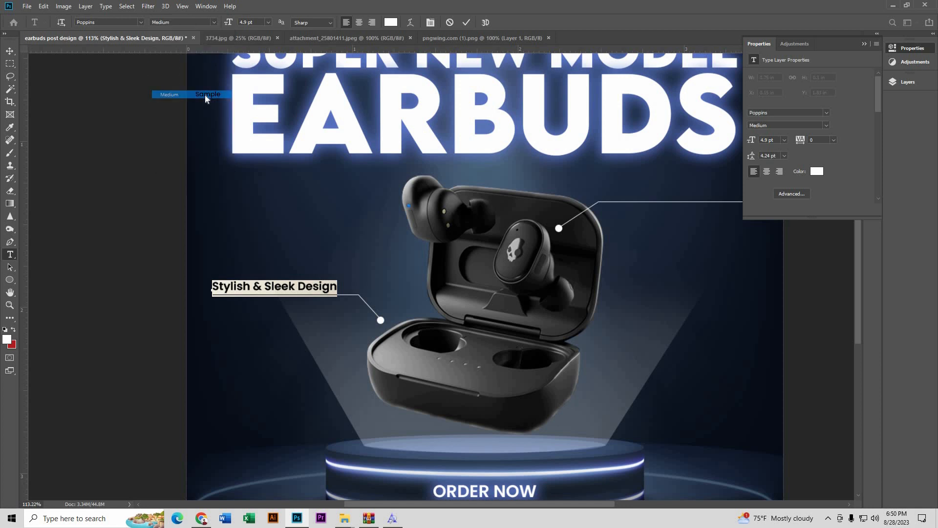
click(10, 51)
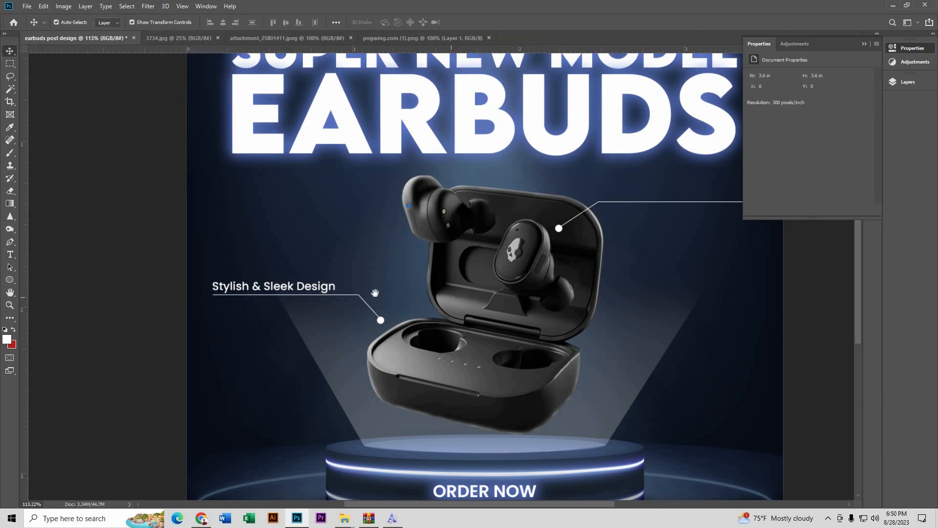
drag(375, 292, 291, 291)
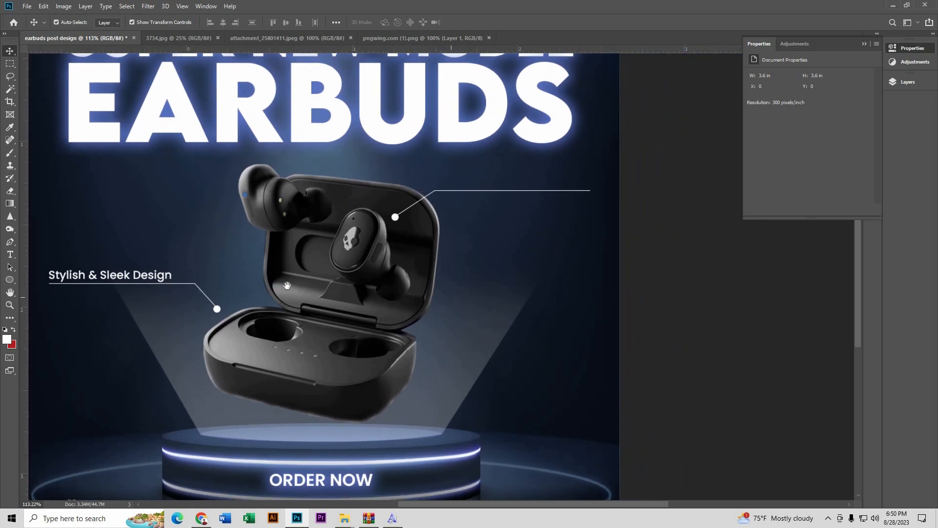
Step: Copy the label onto the upper-right callout line and retype it 'Easy access to voice'
click(146, 277)
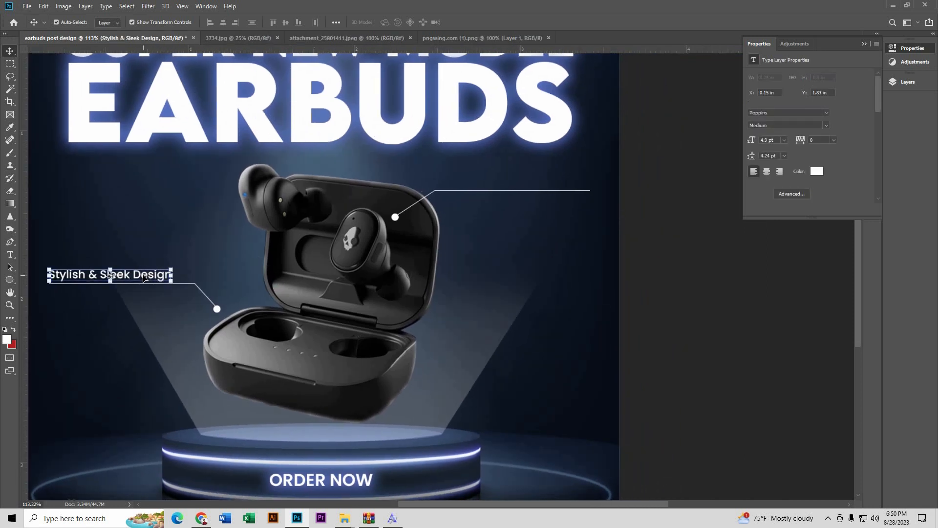
drag(171, 274, 563, 182)
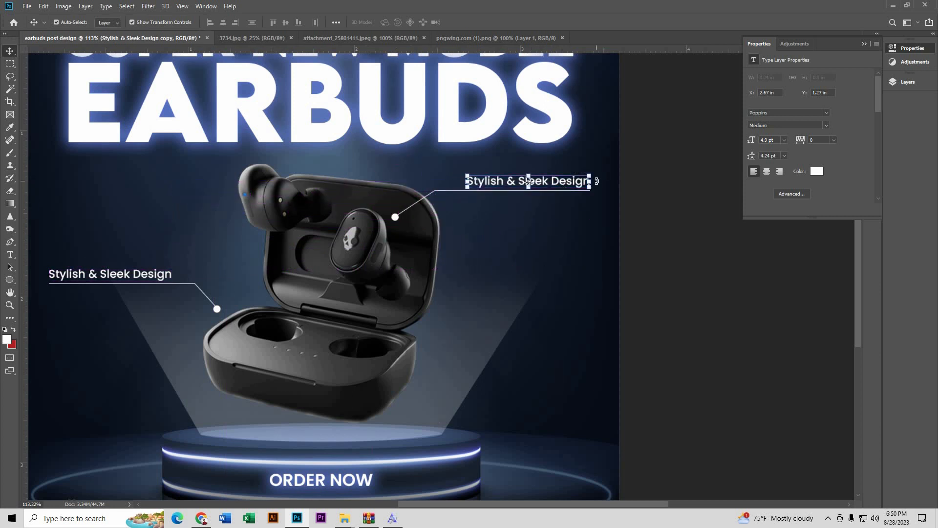
scroll(596, 181, up, 3)
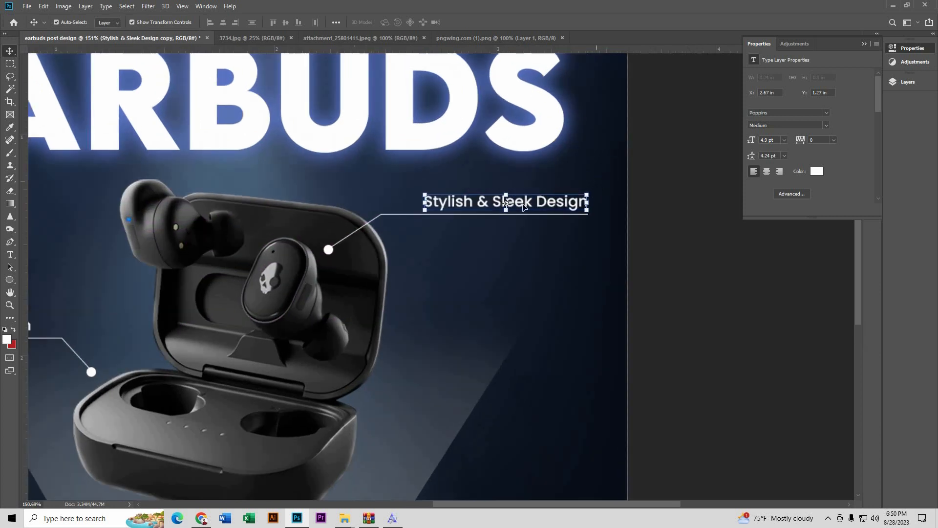
click(10, 254)
drag(425, 202, 605, 203)
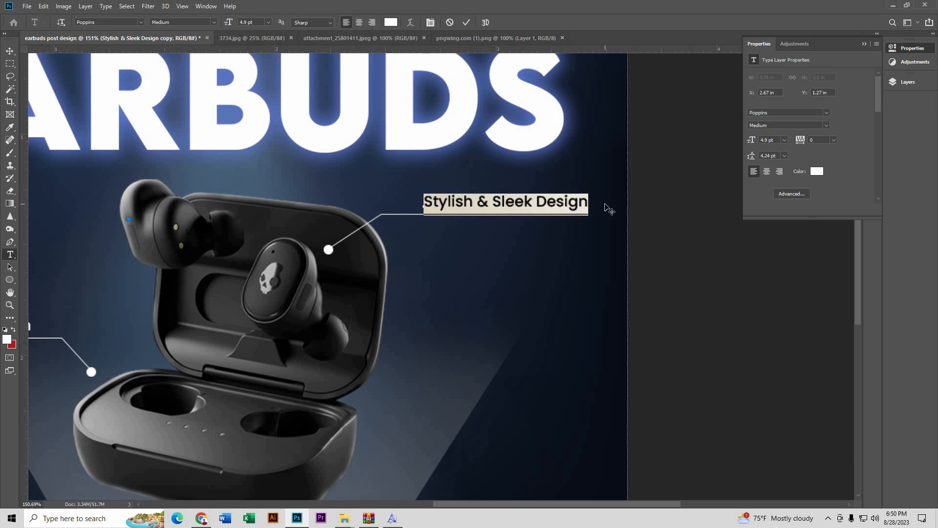
text(Easy)
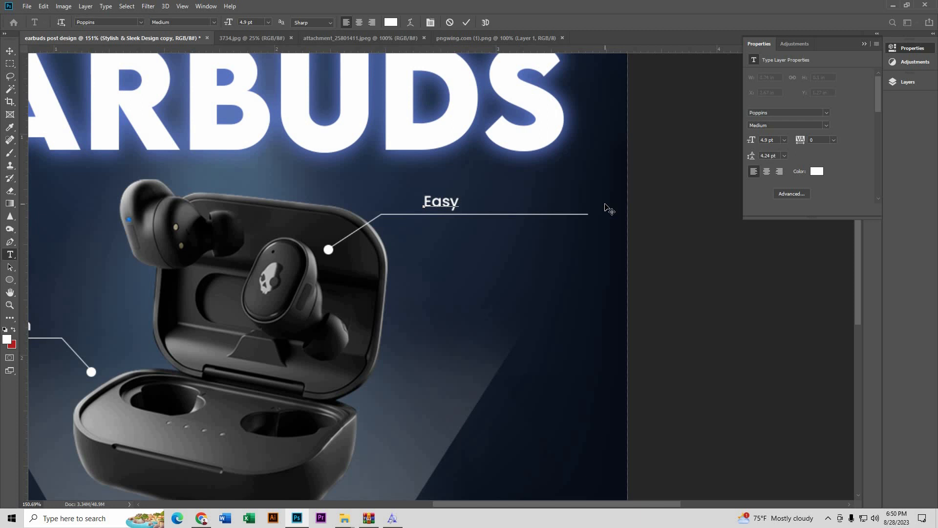
text( access to voice)
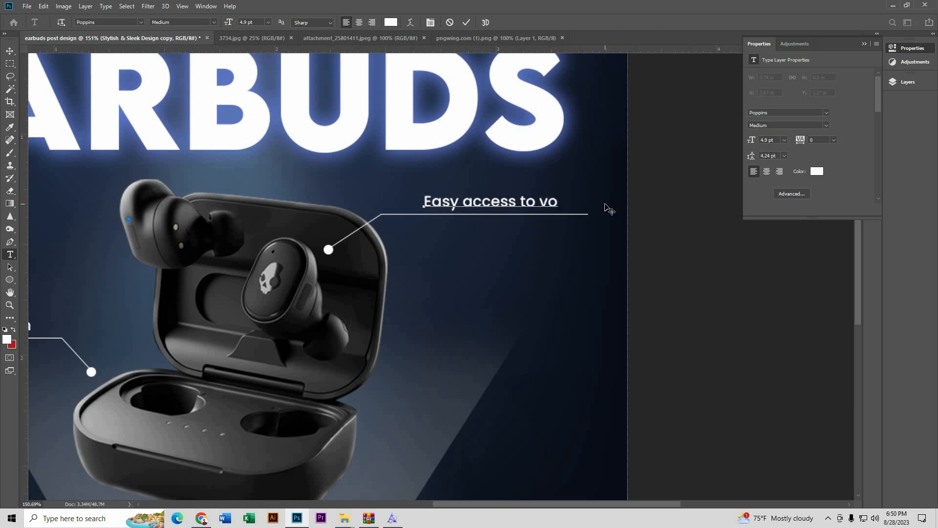
click(9, 51)
Step: Nudge the 'Easy access to voice' label right to align with the line's end
scroll(561, 196, up, 2)
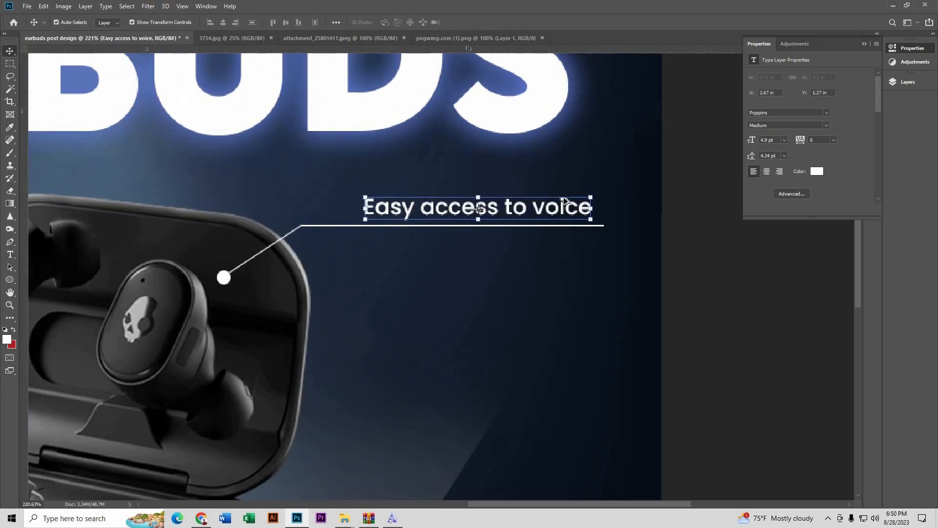
scroll(564, 201, up, 1)
drag(566, 211, 580, 214)
scroll(610, 254, down, 3)
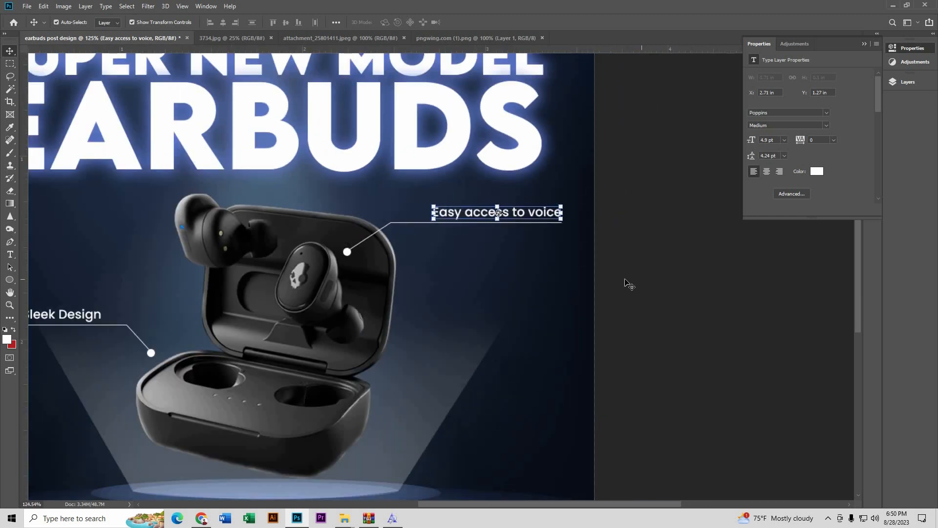
click(534, 251)
scroll(534, 251, down, 4)
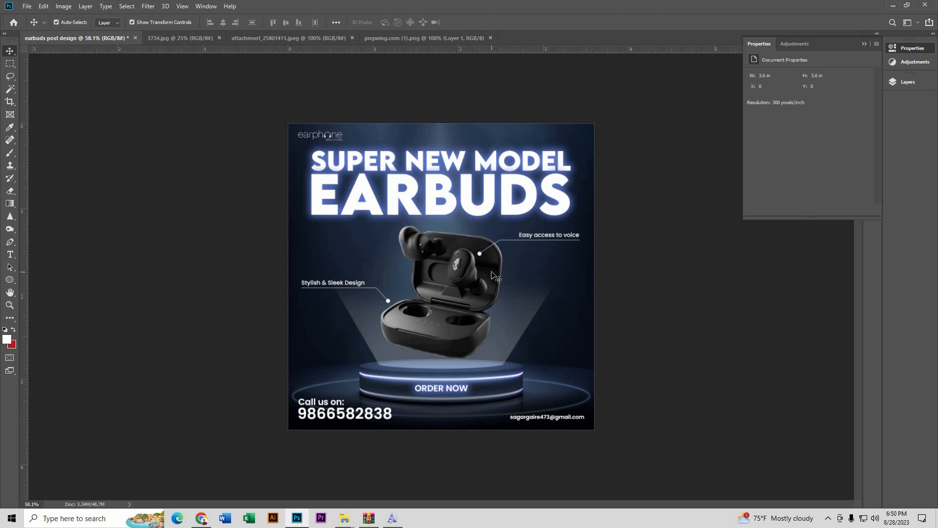
scroll(491, 272, down, 1)
scroll(529, 286, up, 1)
scroll(667, 293, up, 1)
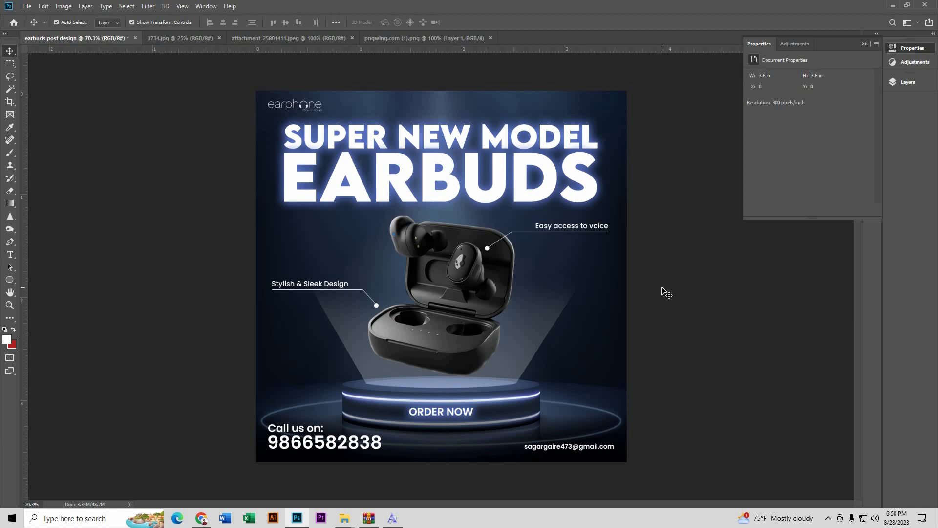